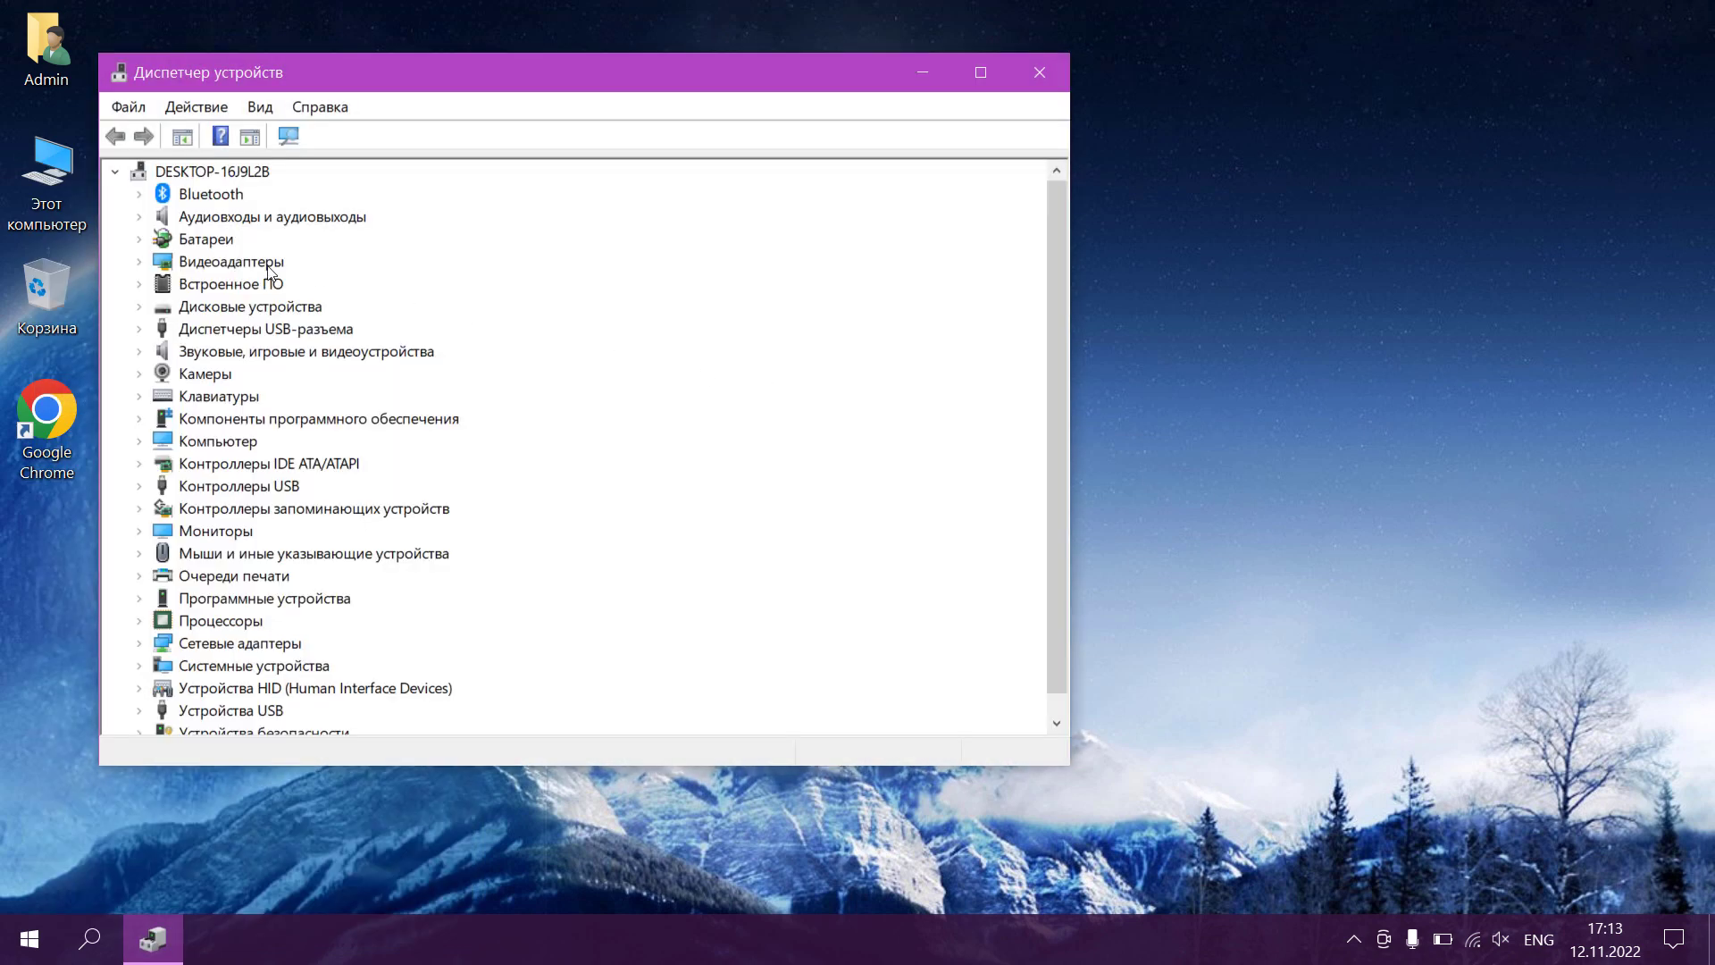
- Expand the Видеоадаптеры category and open the properties of Базовый видеоадаптер (Майкрософт)
double_click(271, 266)
left_click(341, 305)
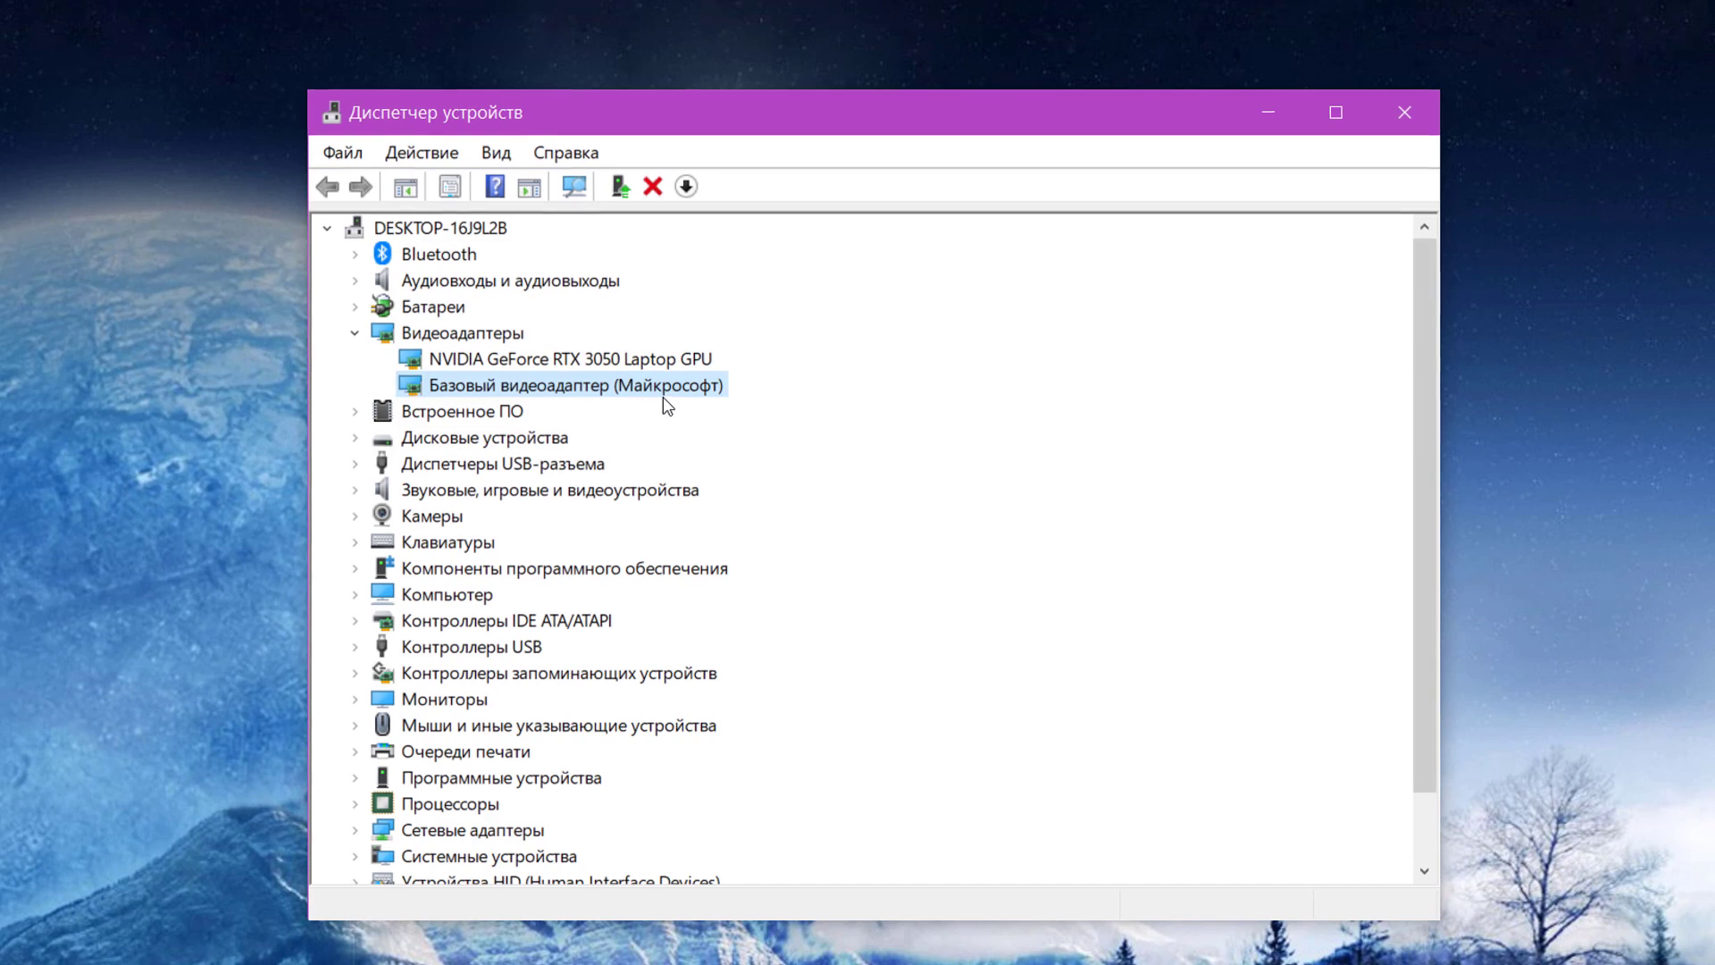
left_click(512, 361)
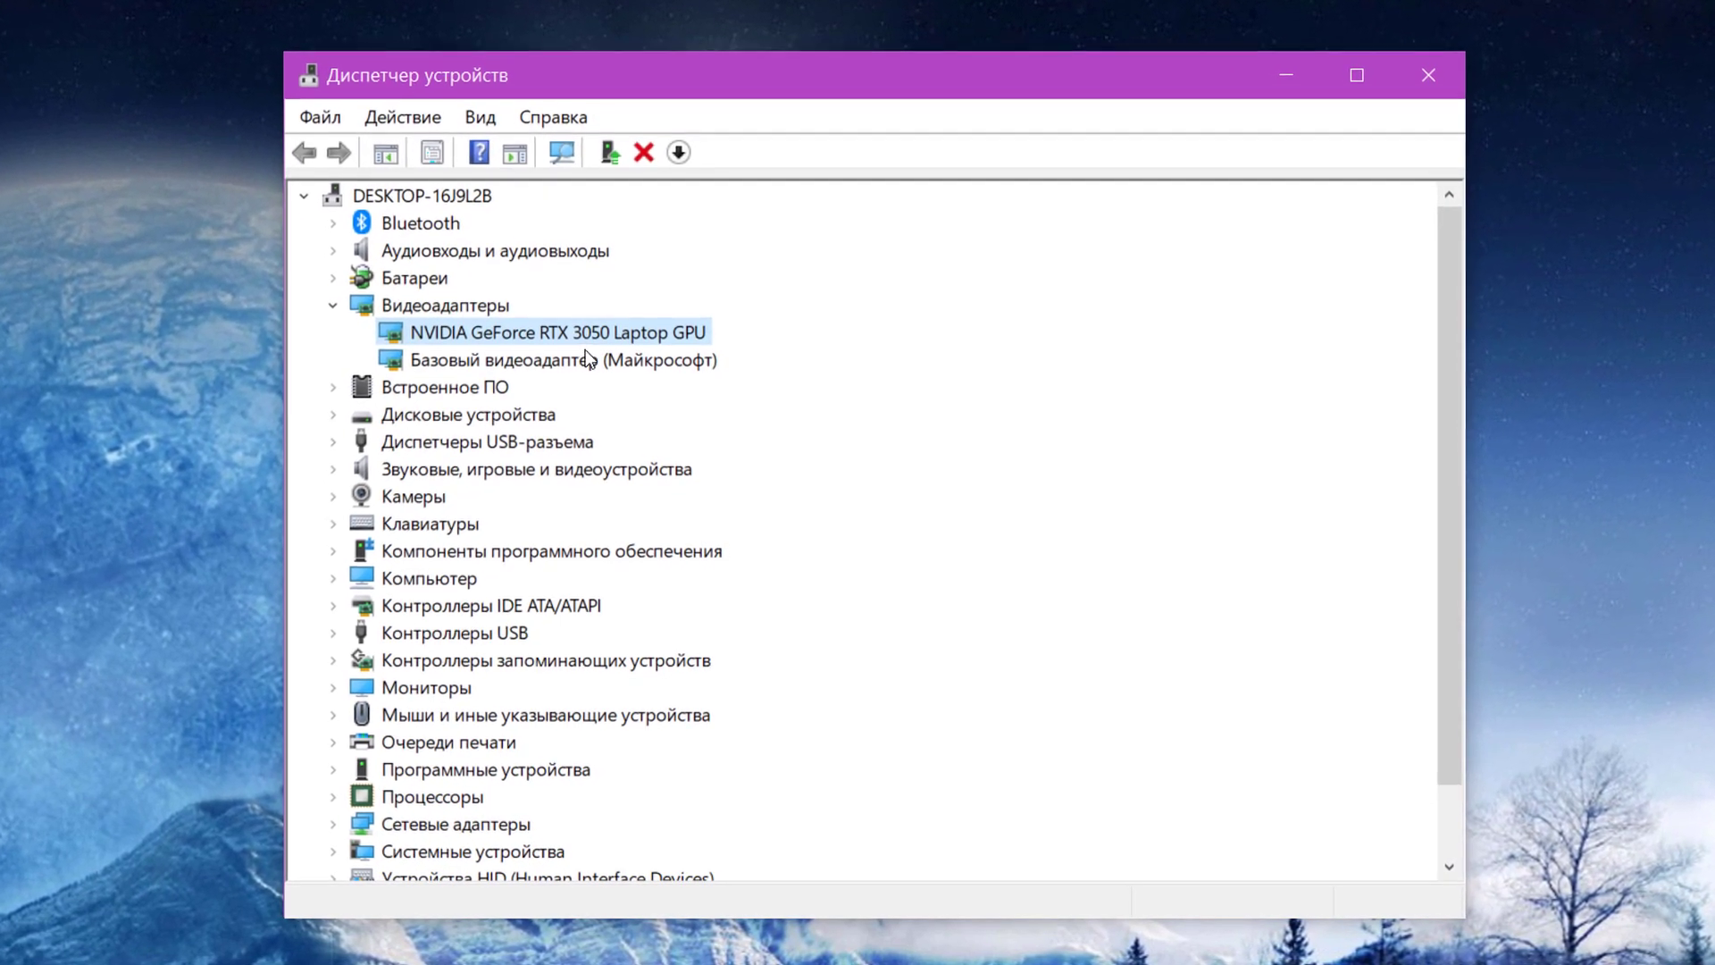
left_click(580, 369)
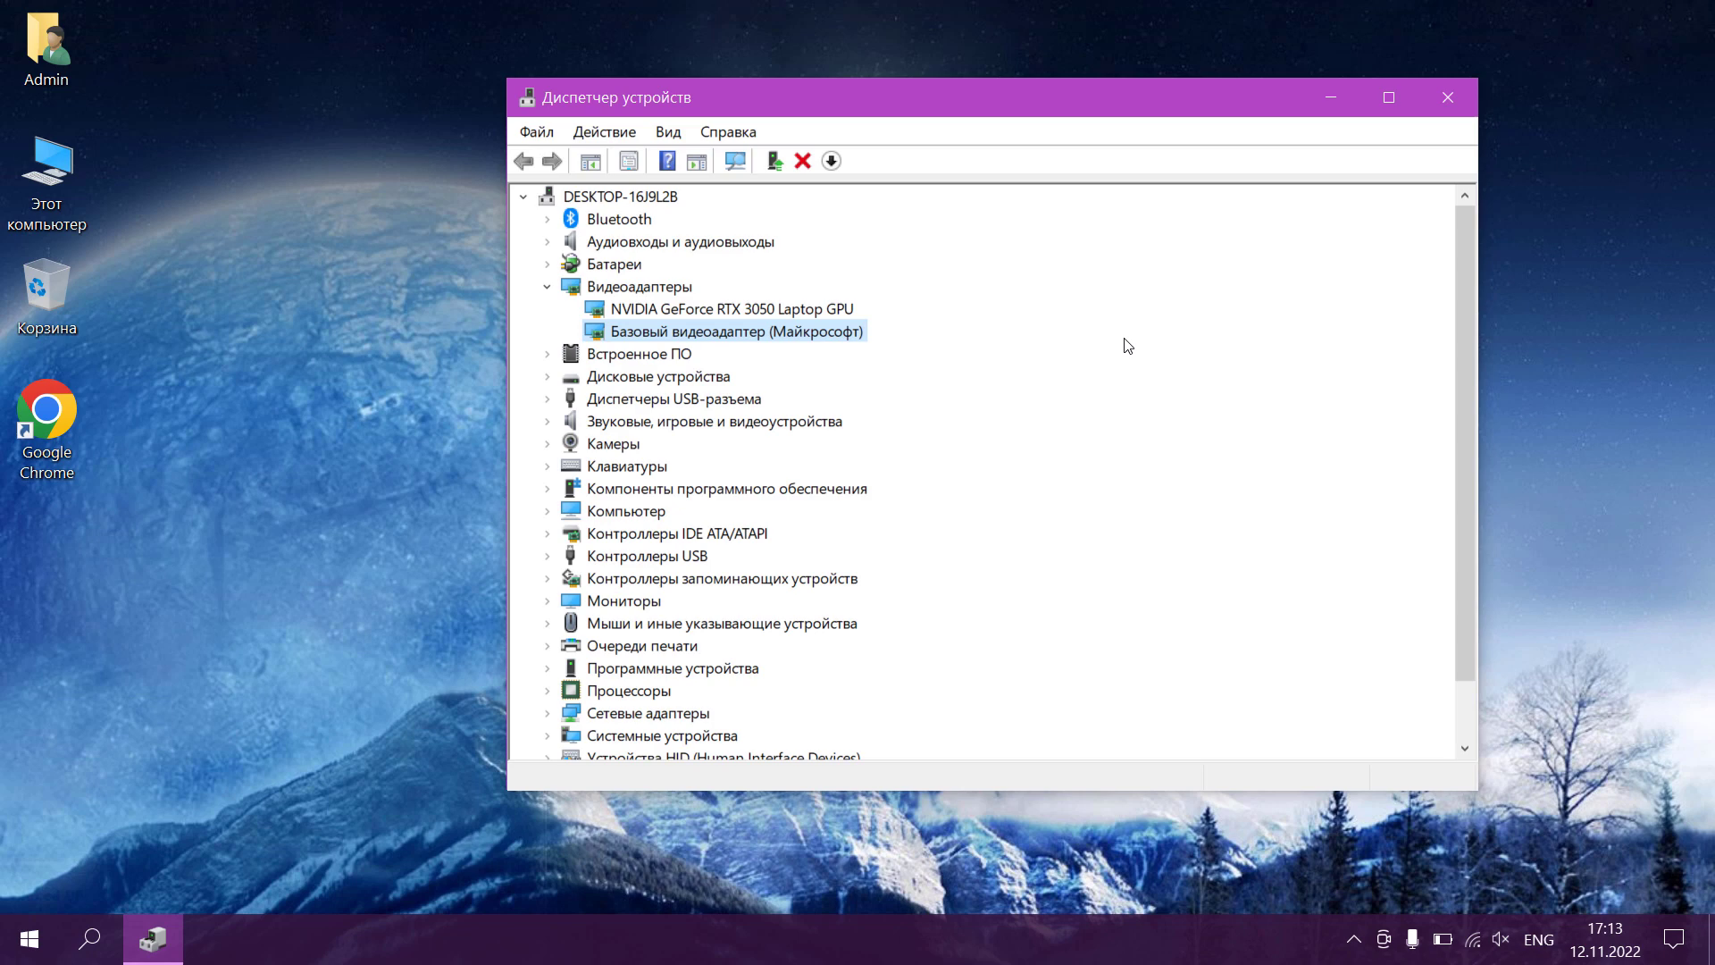
double_click(822, 332)
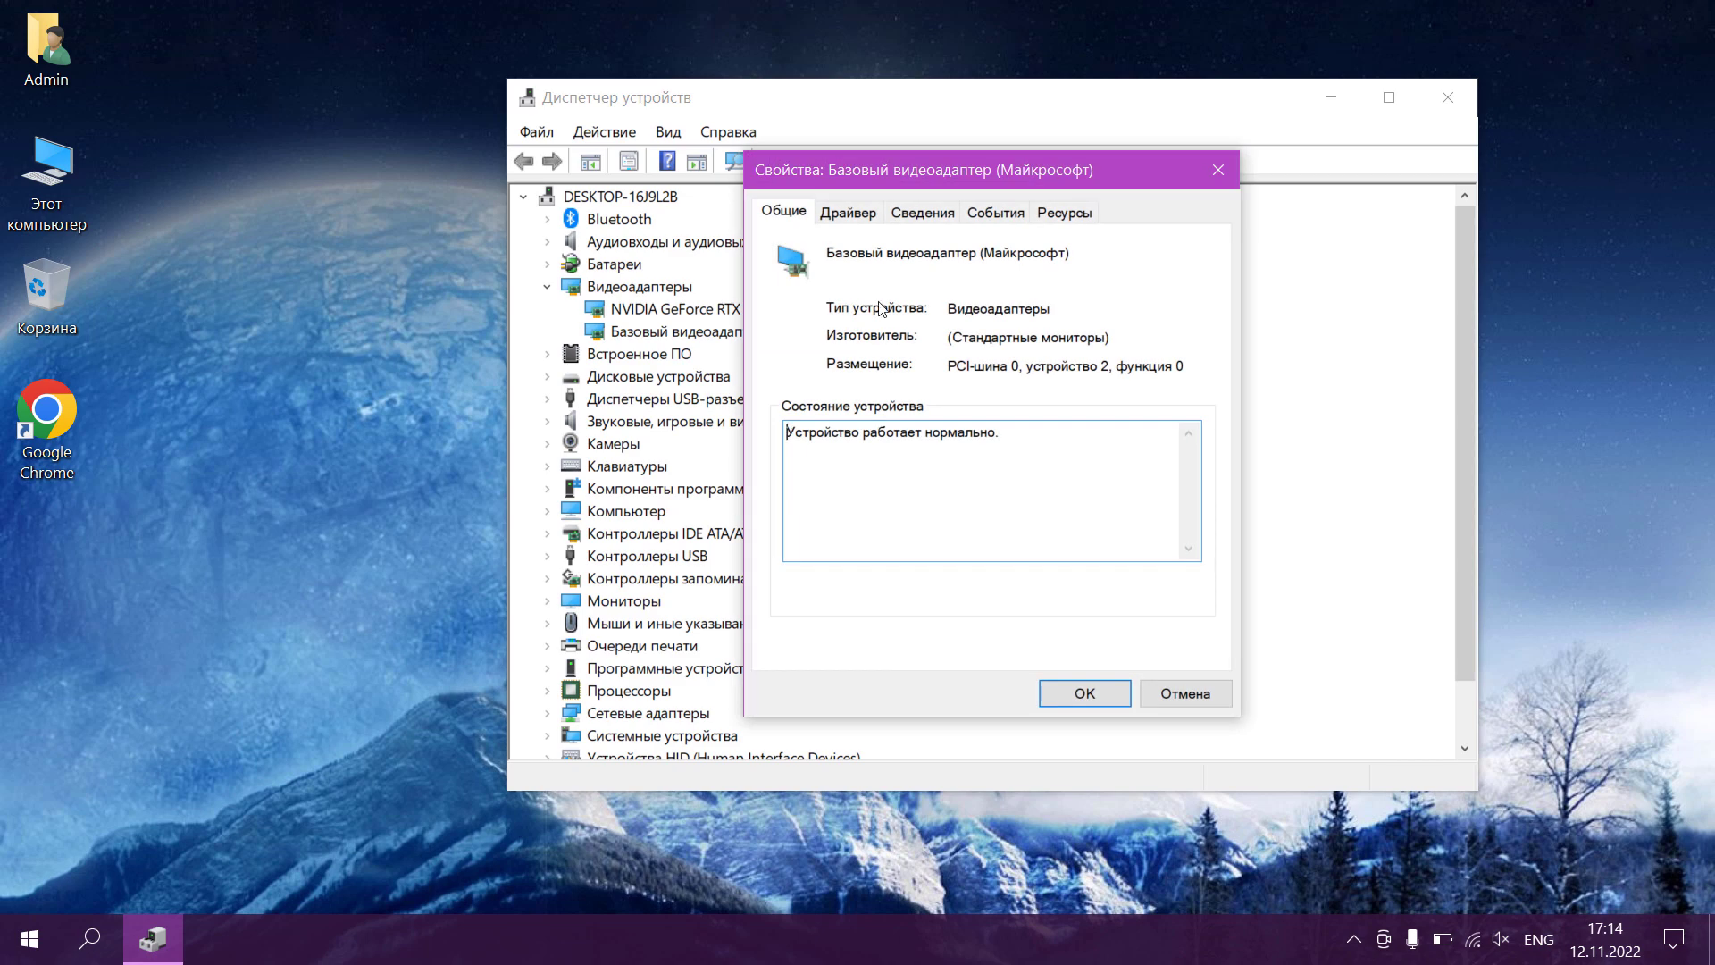
- Show the adapter's ИД оборудования property and copy the full hardware ID that ends in REV_05
left_click(938, 211)
left_click(893, 343)
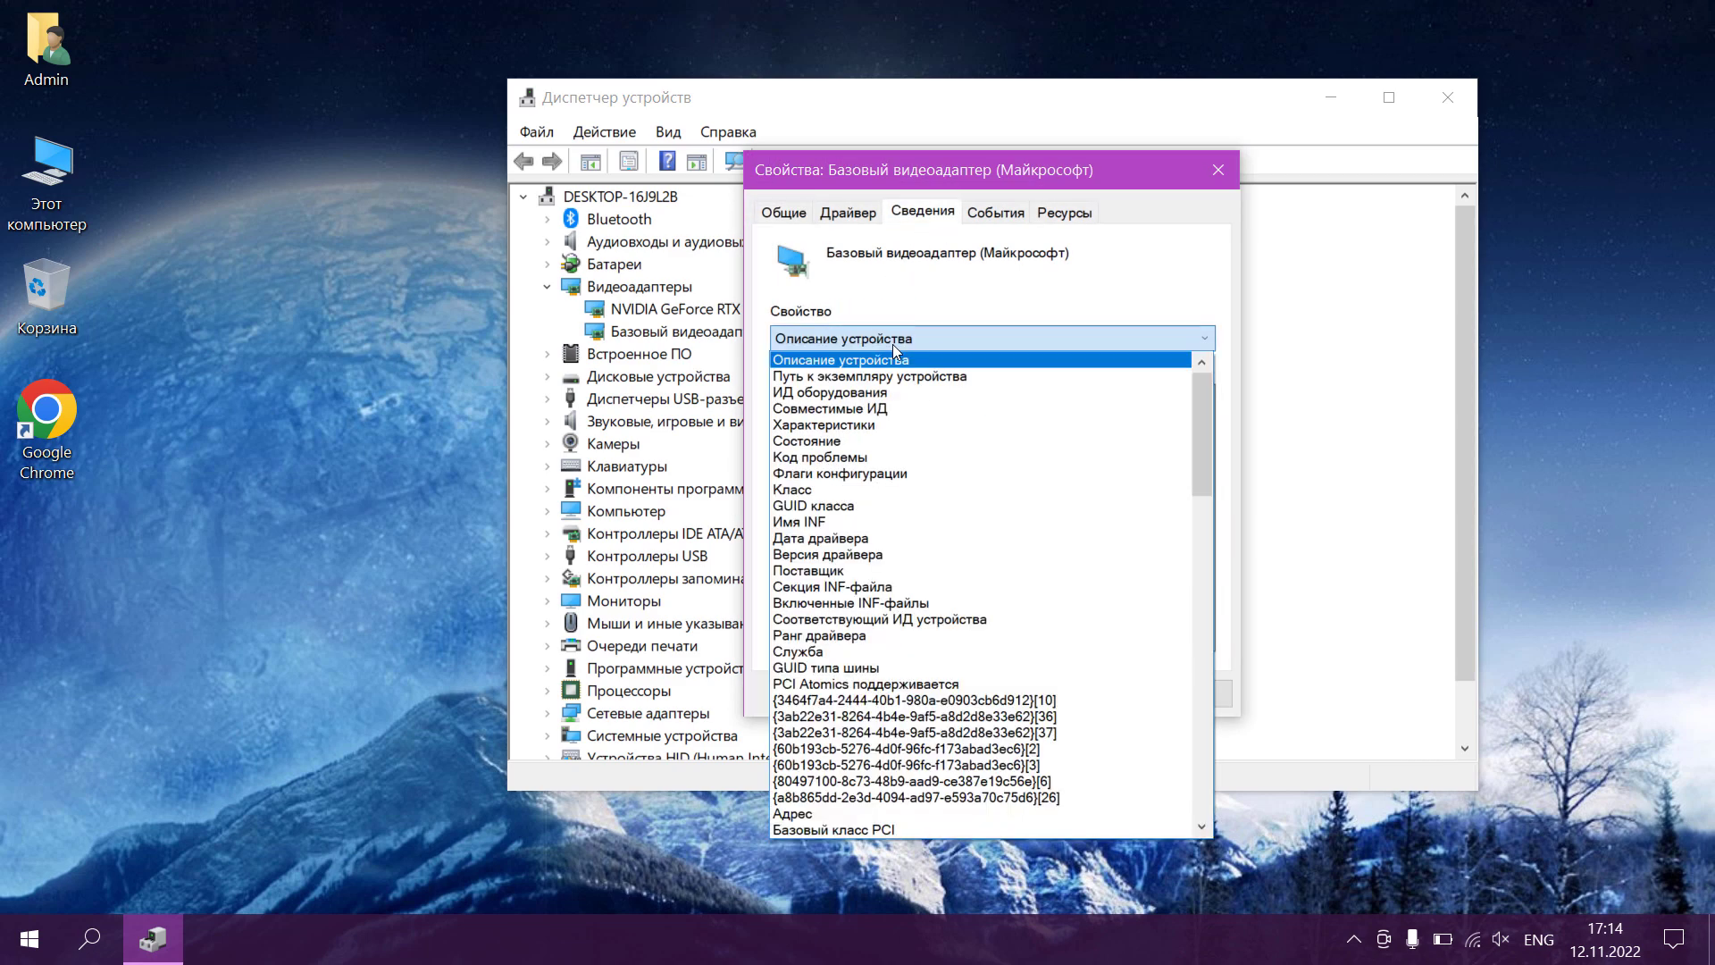
left_click(893, 393)
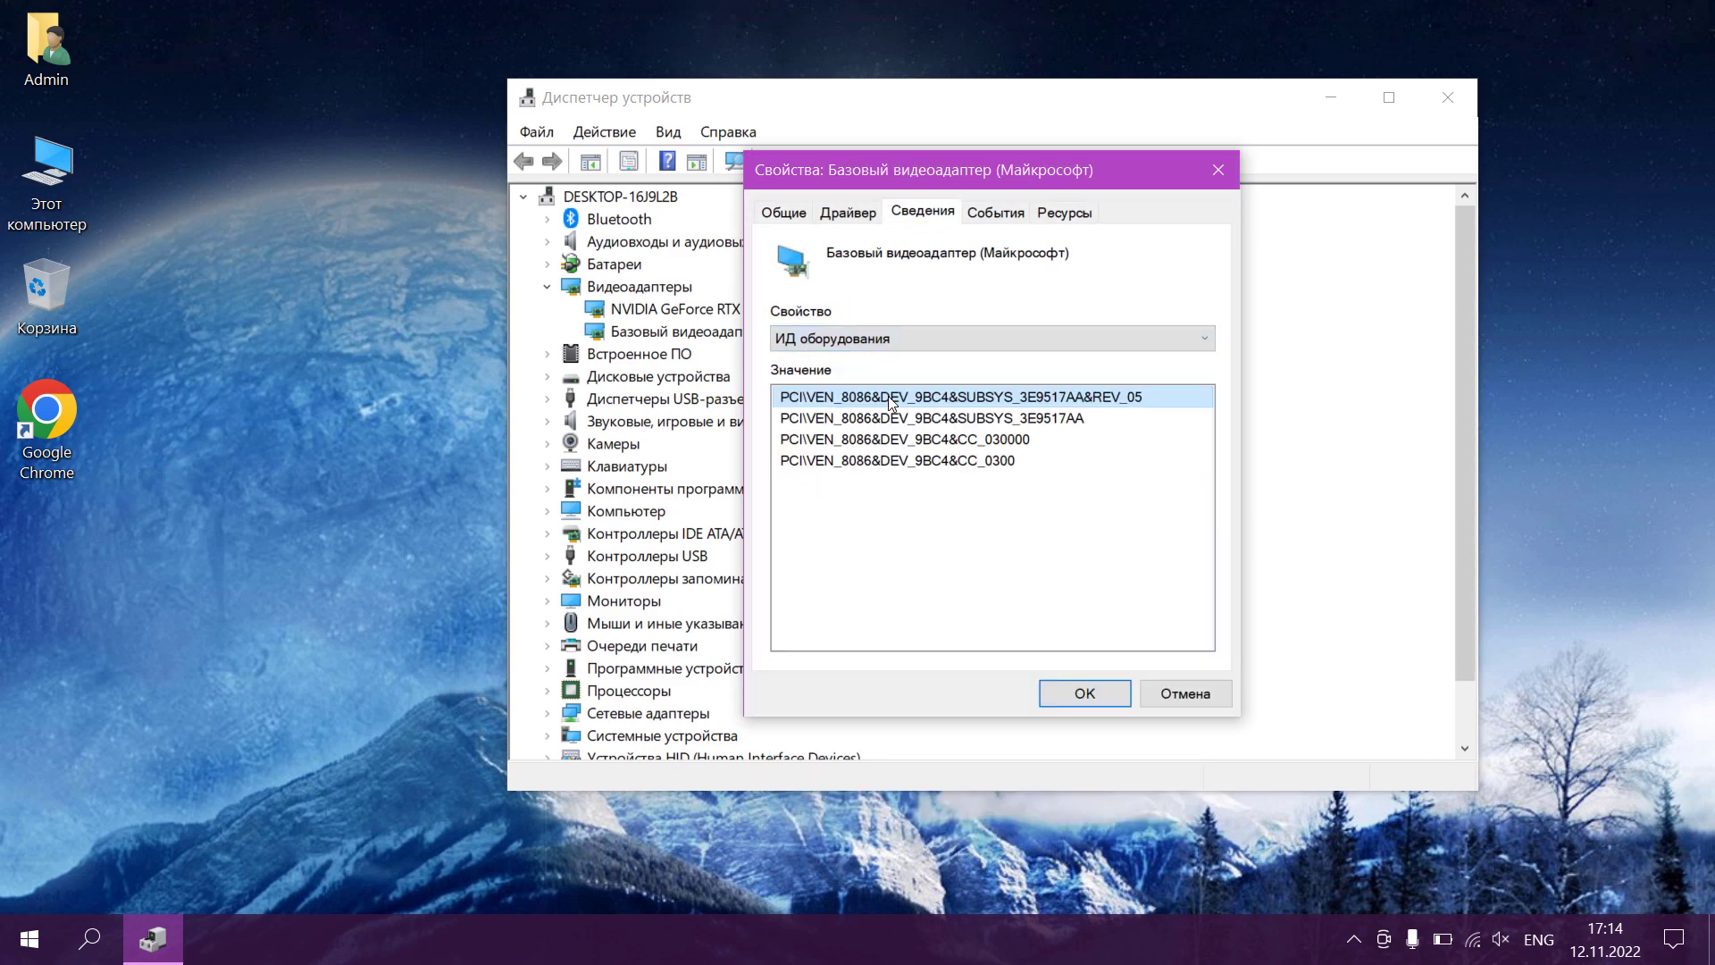
left_click(989, 436)
left_click(978, 422)
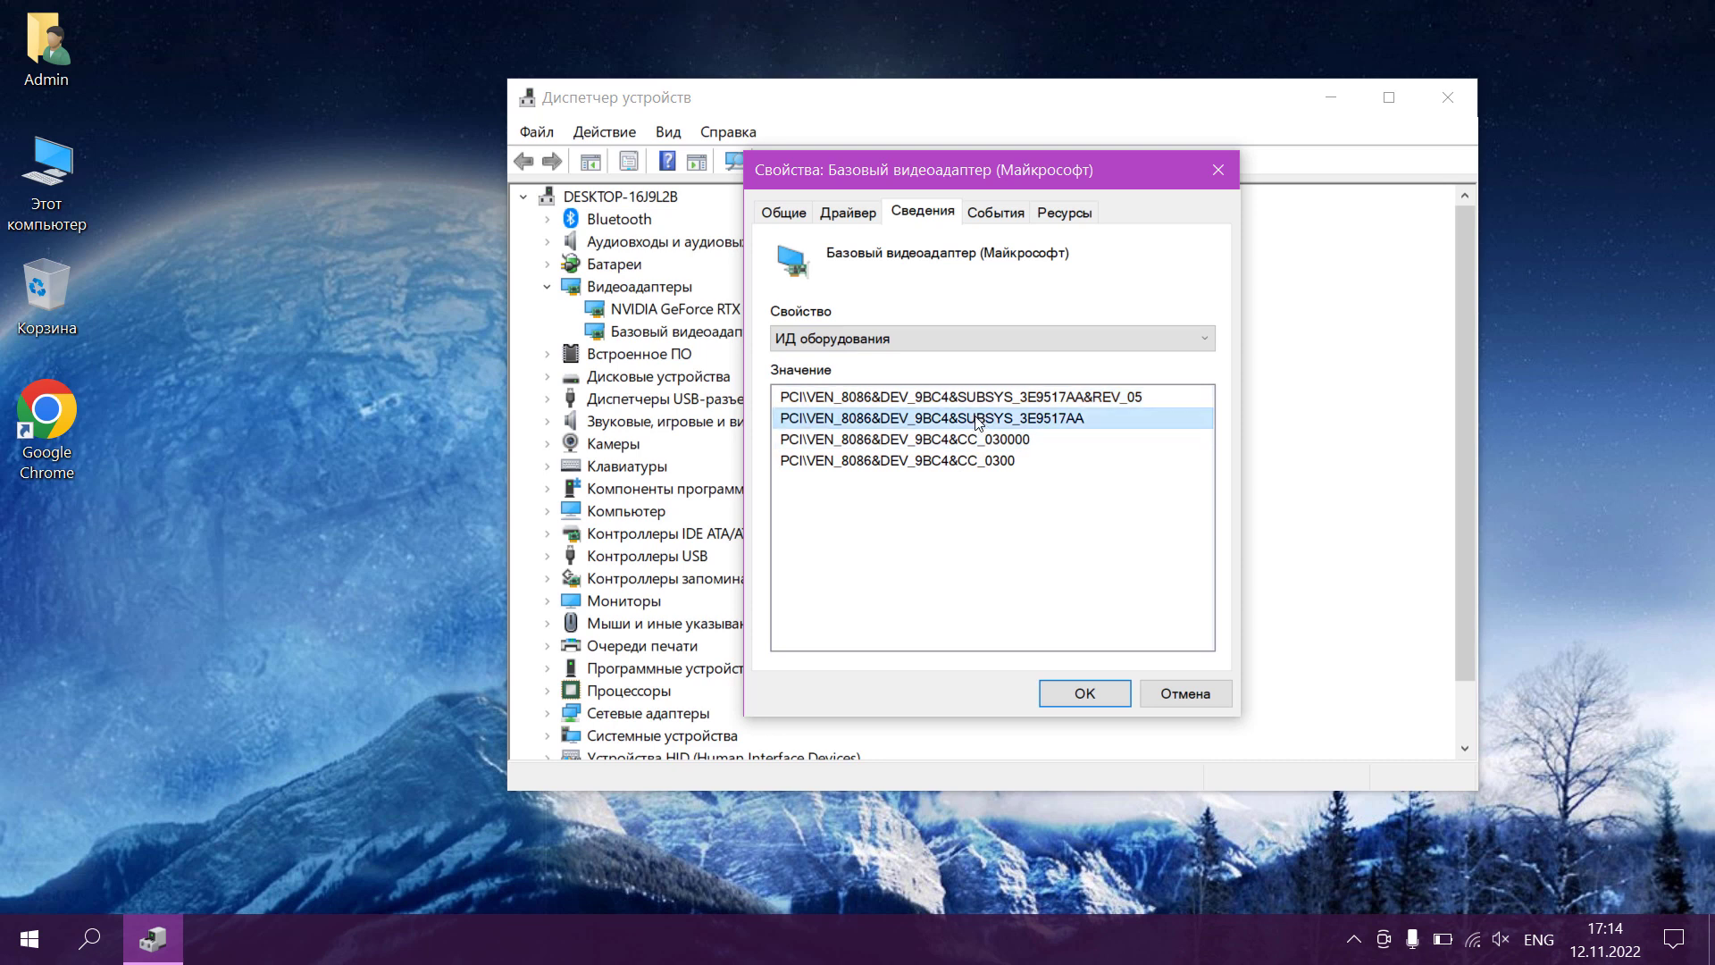
left_click(927, 404)
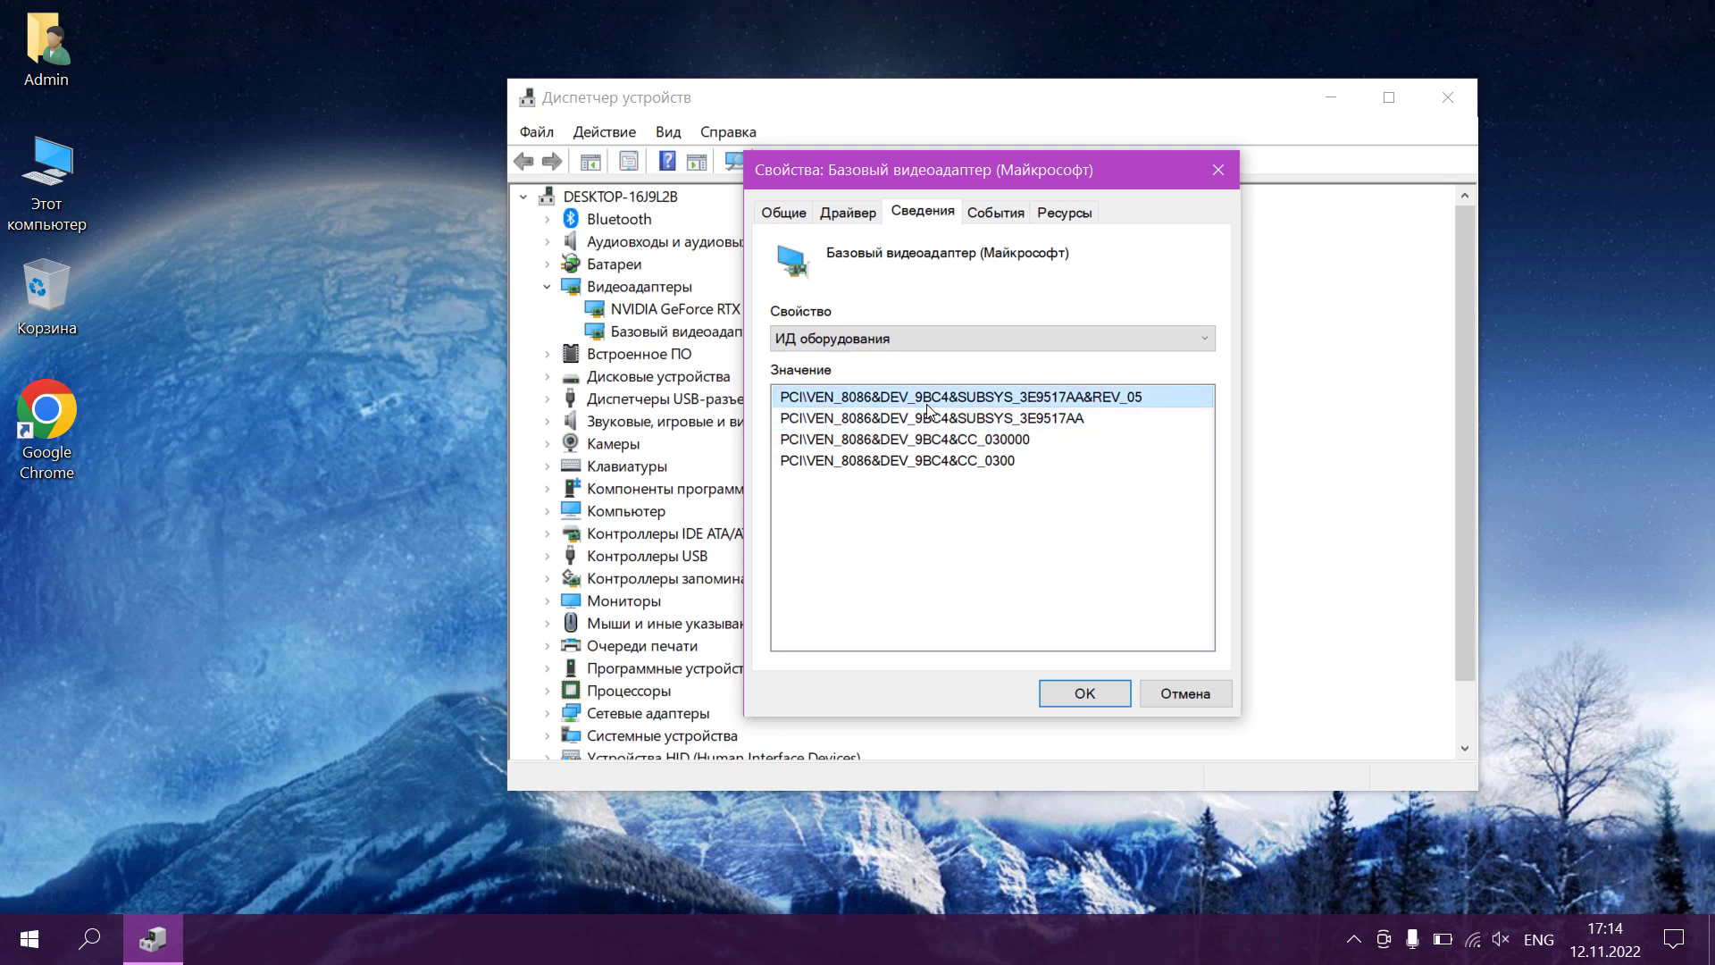
right_click(920, 399)
left_click(946, 406)
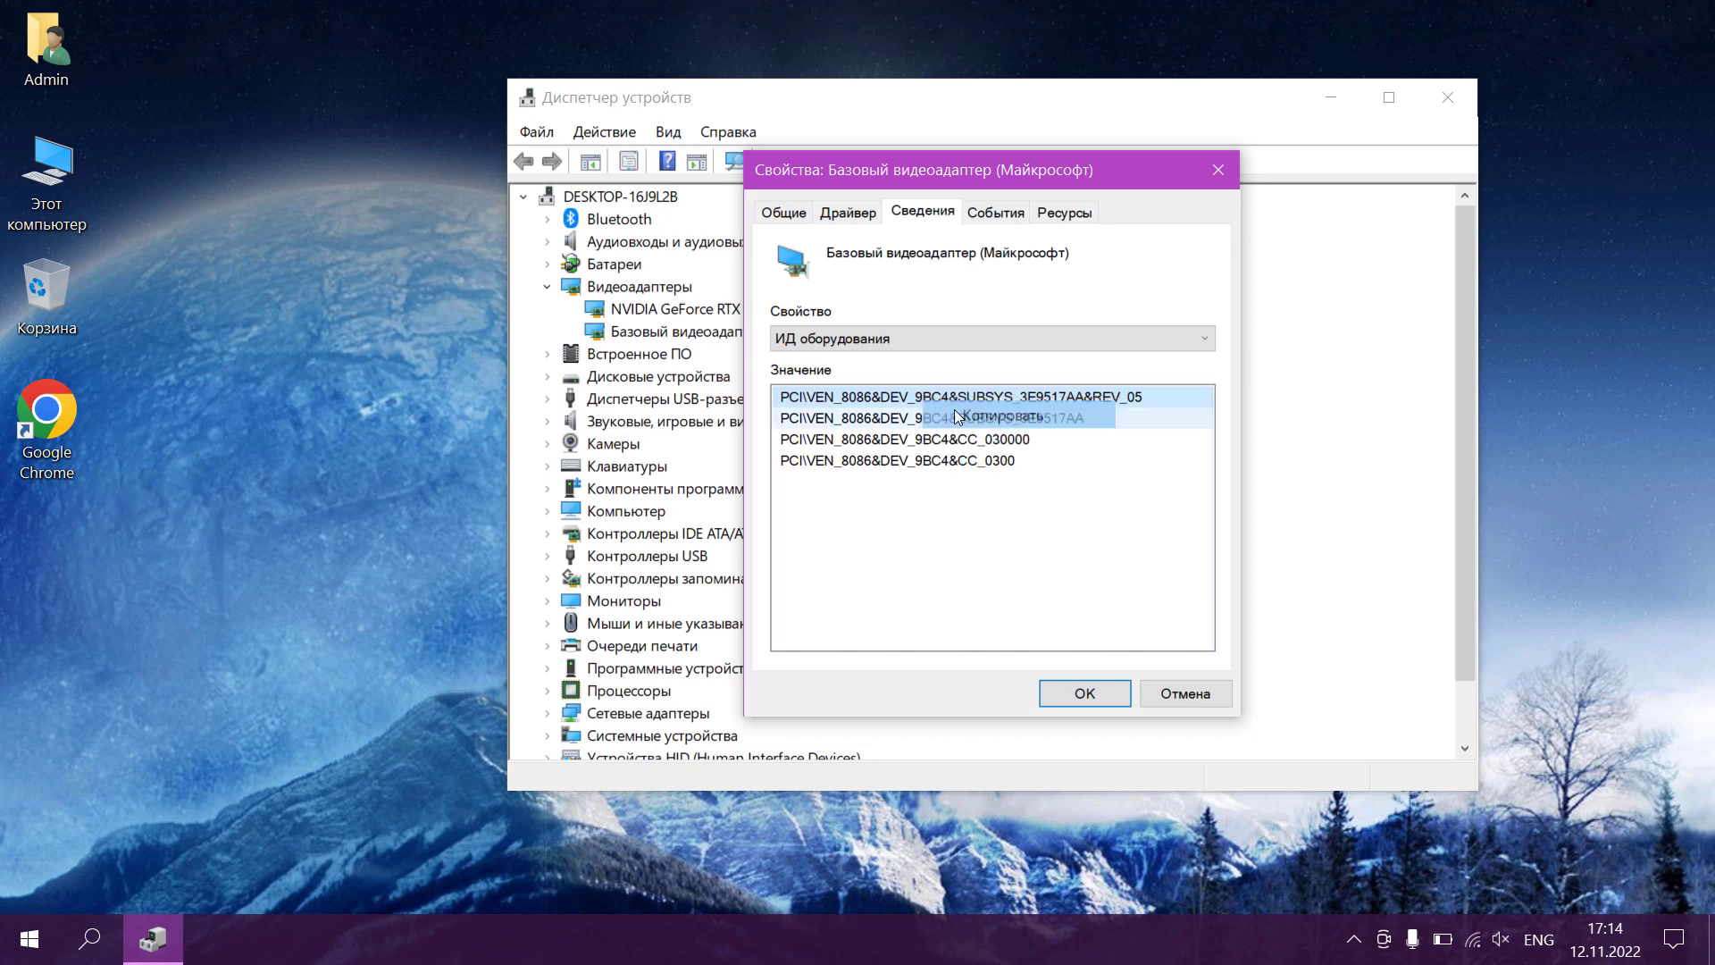
- Switch to Google Chrome and search Google for PCI\VEN_8086&DEV_9BC4&SUBSYS_3E9517AA&REV_05
double_click(70, 413)
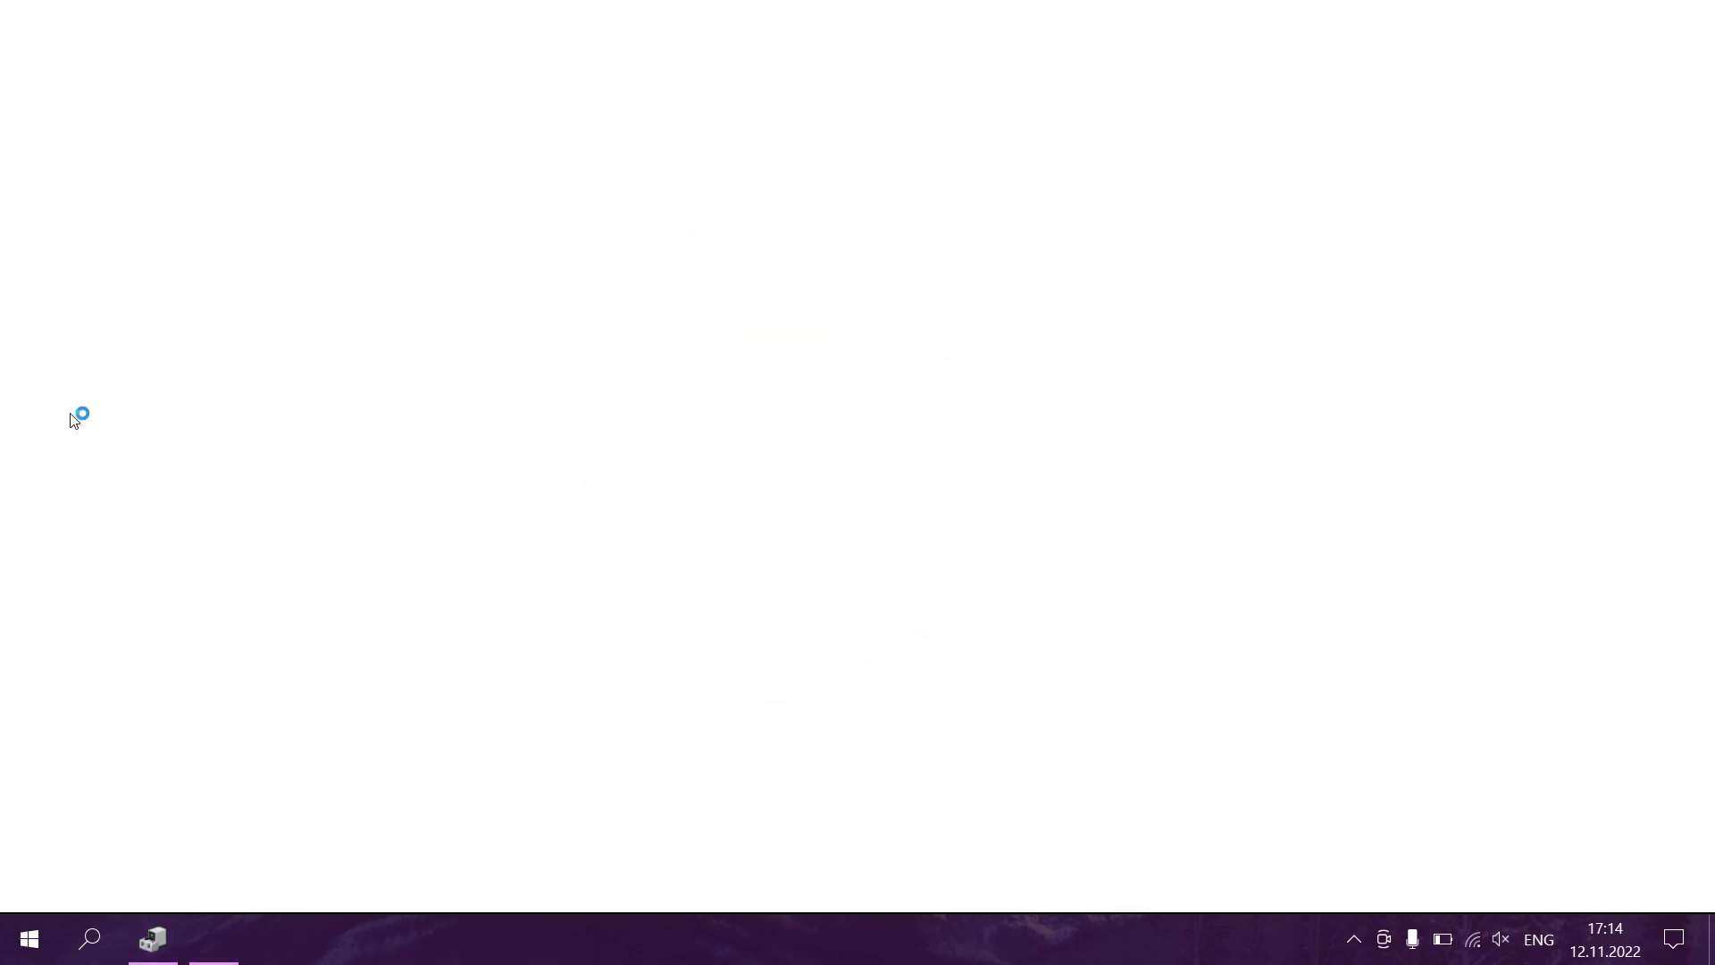
left_click(646, 479)
type("PCI\\VEN_8086&DEV_9BC4&SUBSYS_3E9517AA&REV_05")
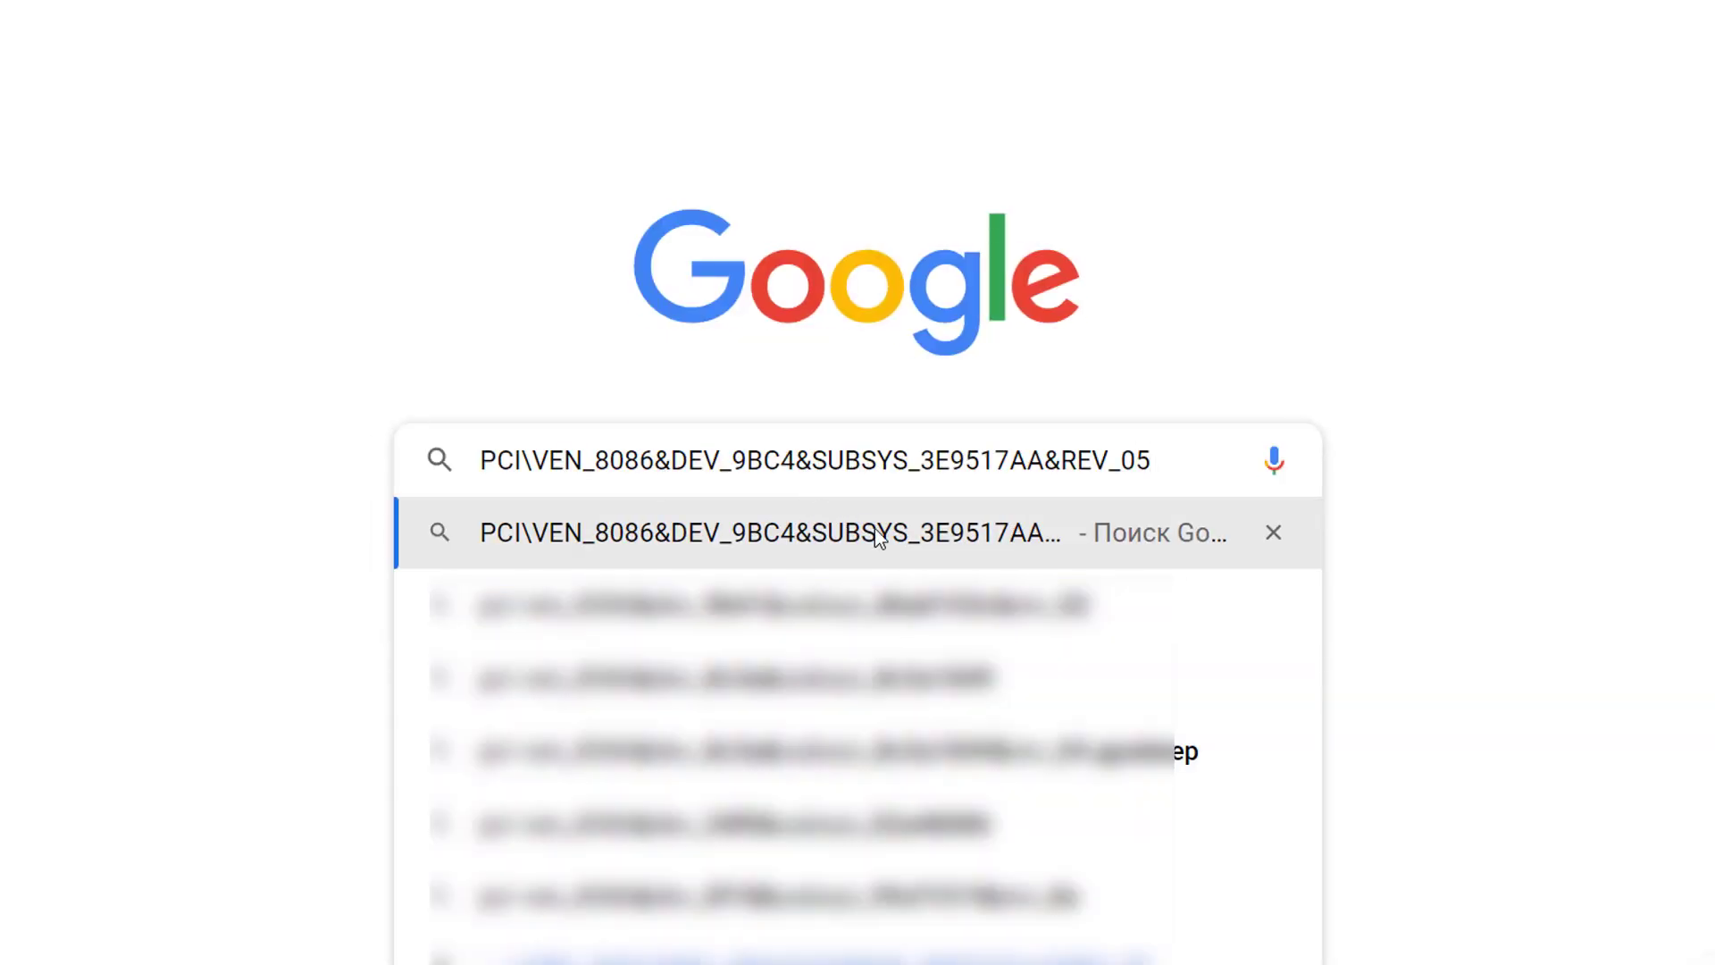
left_click(876, 534)
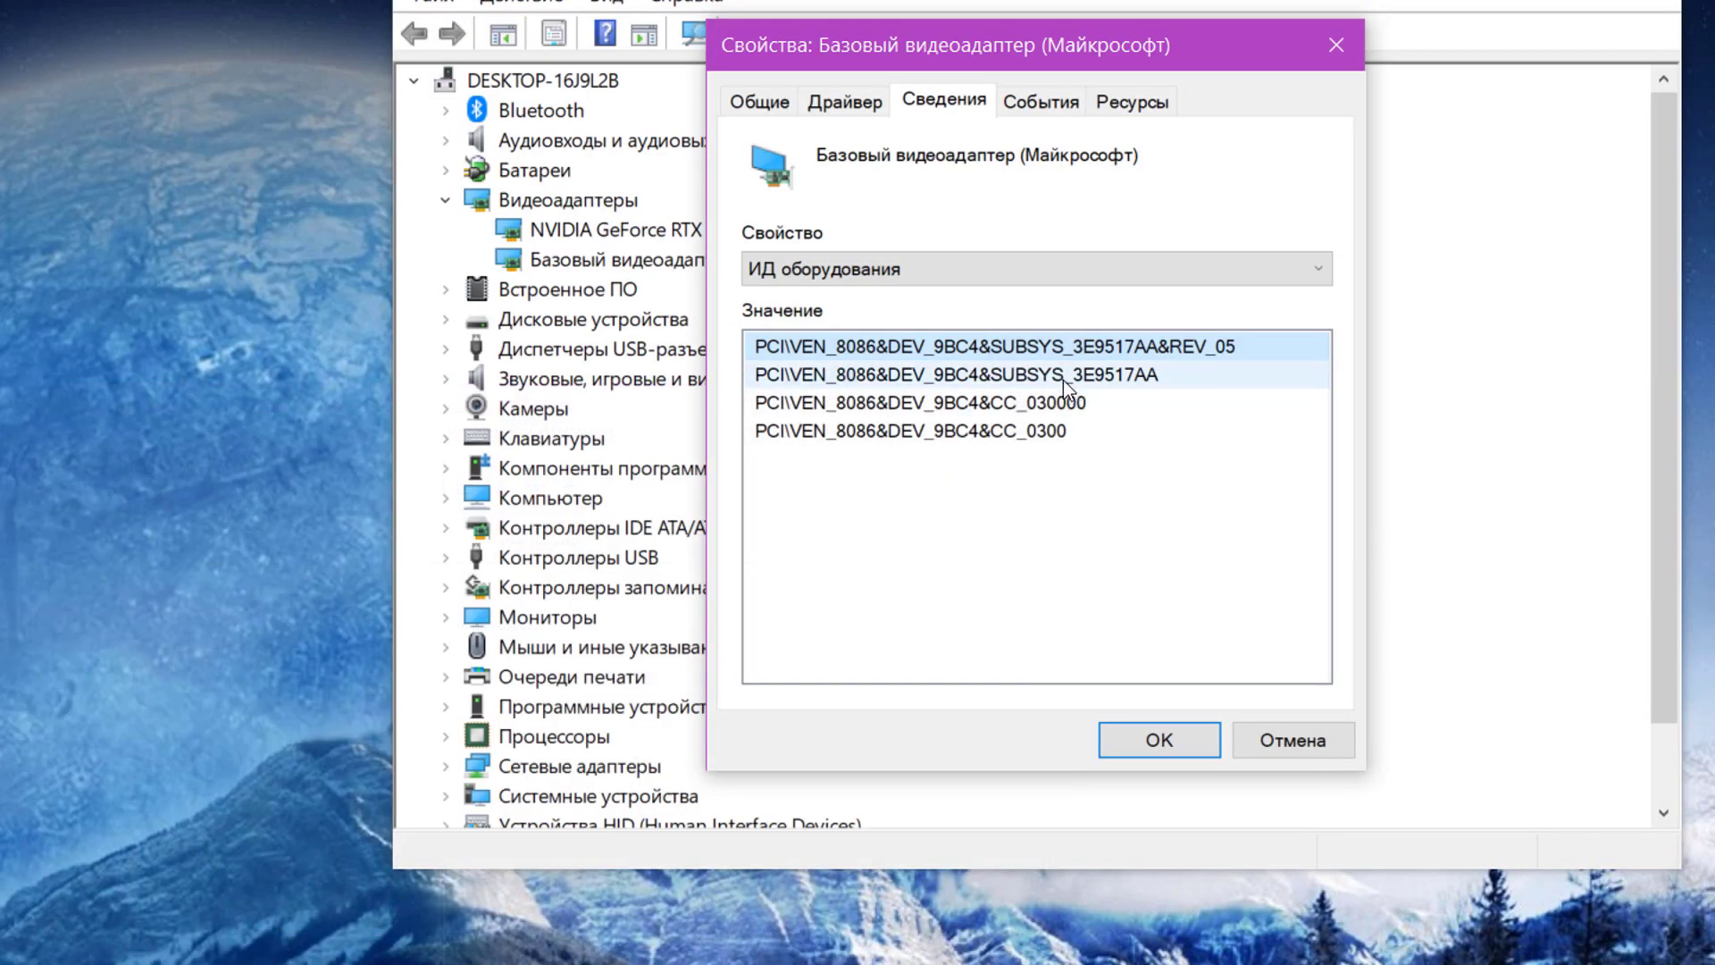
- Copy the adapter's second hardware ID, PCI\VEN_8086&DEV_9BC4&SUBSYS_3E9517AA, from its properties in Device Manager
left_click(1085, 375)
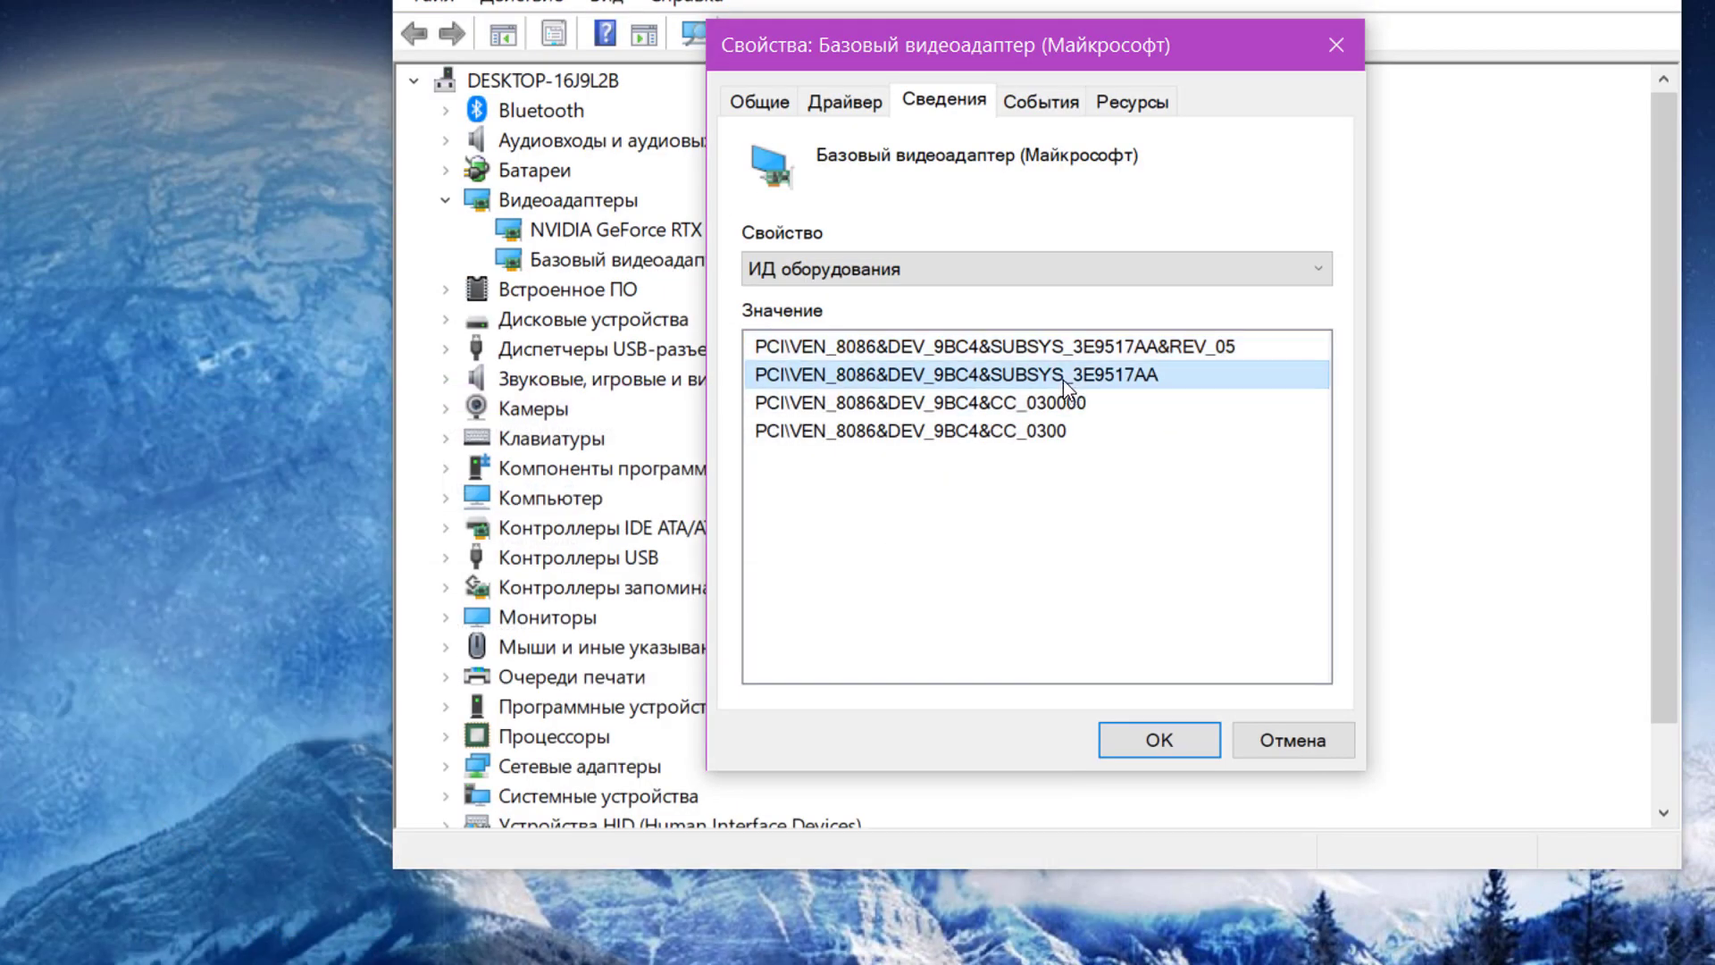
right_click(1086, 382)
left_click(1117, 403)
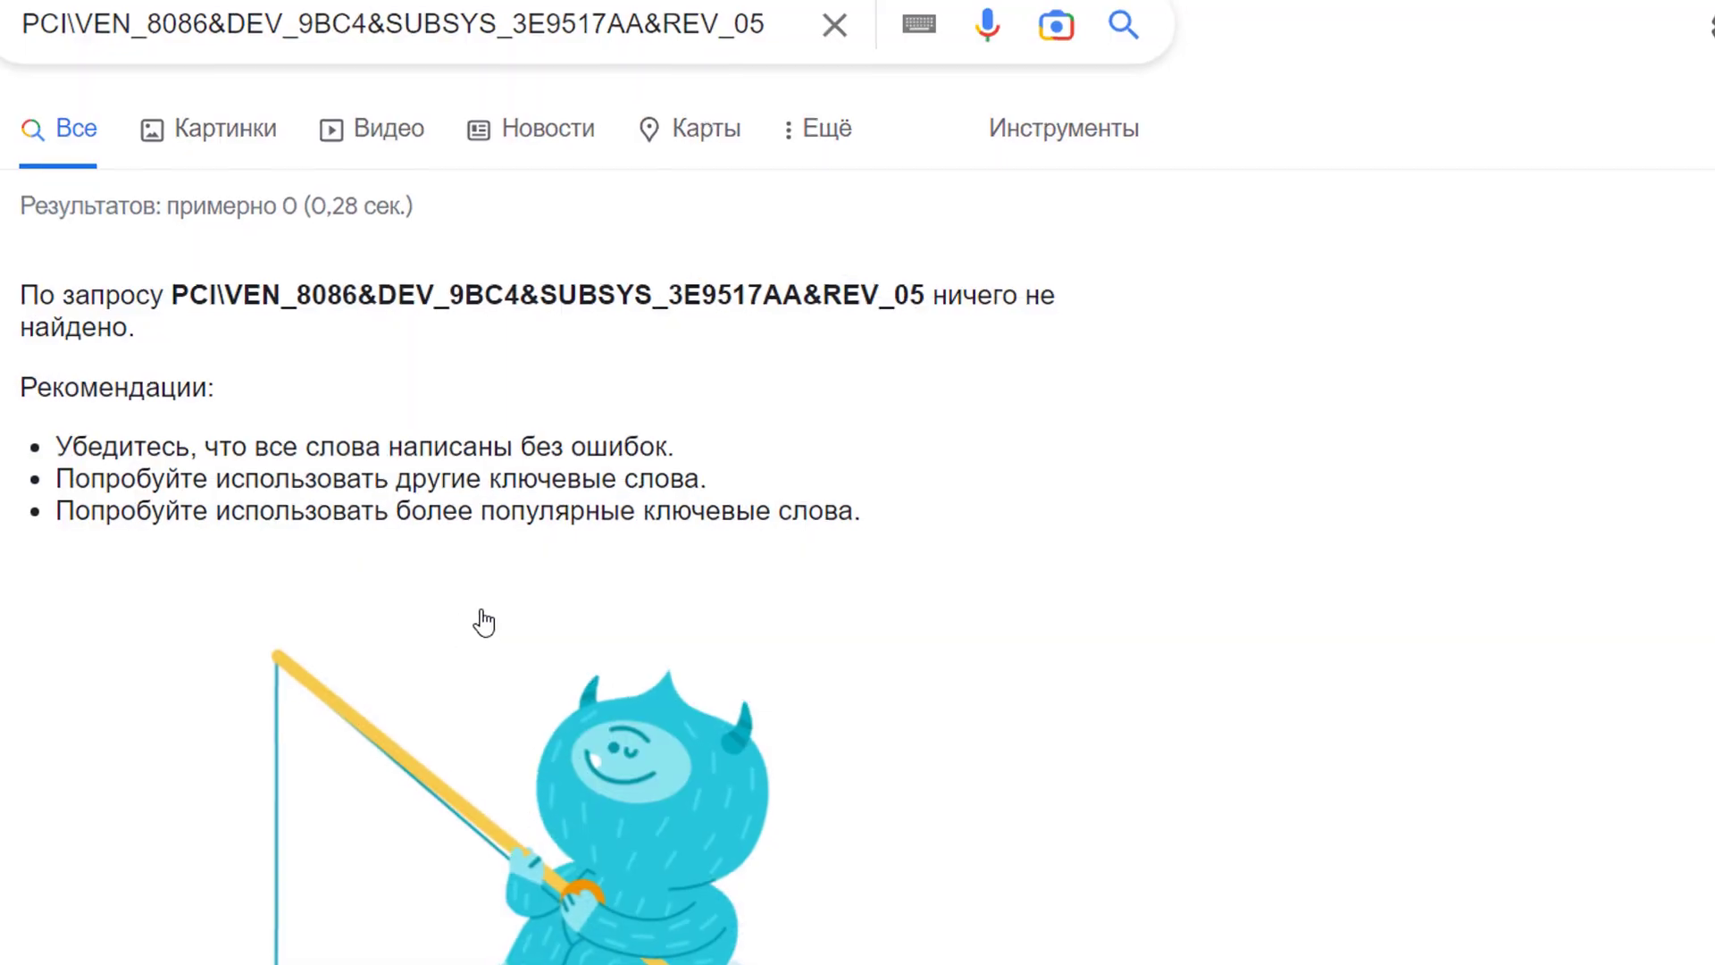
- Change the Google query to PCI\VEN_8086&DEV_9BC4&SUBSYS_3E9517AA, without the REV_05 part, and run the search
left_click(808, 25)
key("BackSpace")
key("BackSpace")
key("BackSpace")
key("BackSpace")
key("BackSpace")
key("BackSpace")
key("BackSpace")
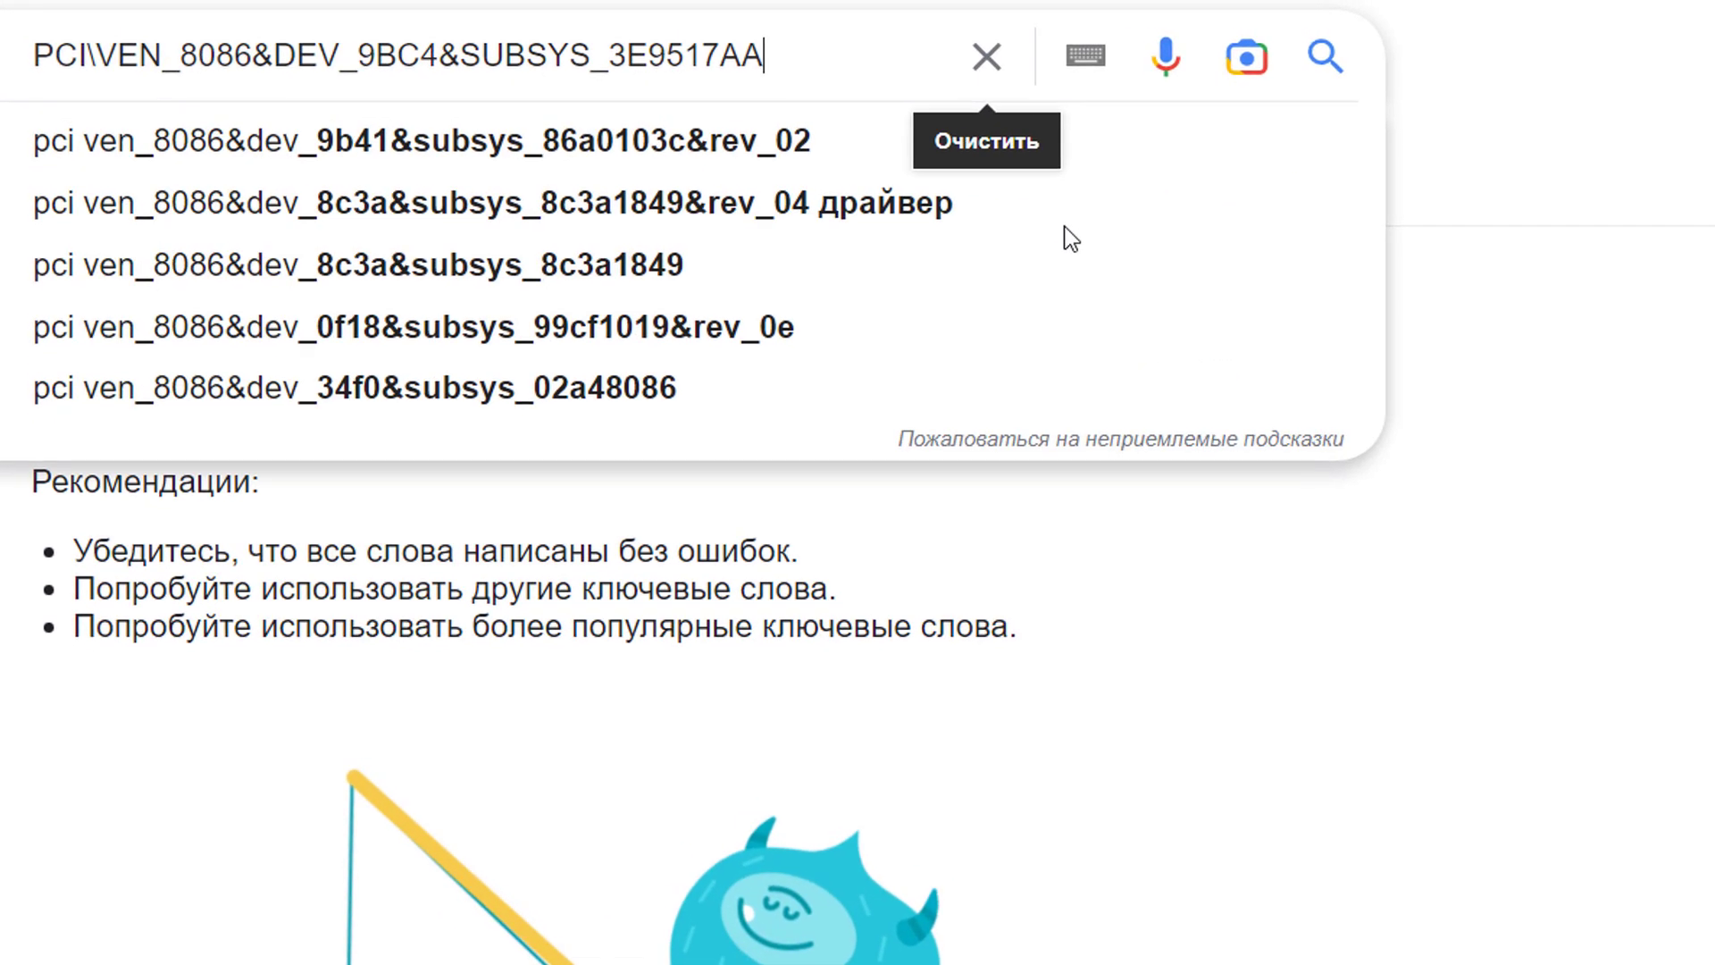
key("Return")
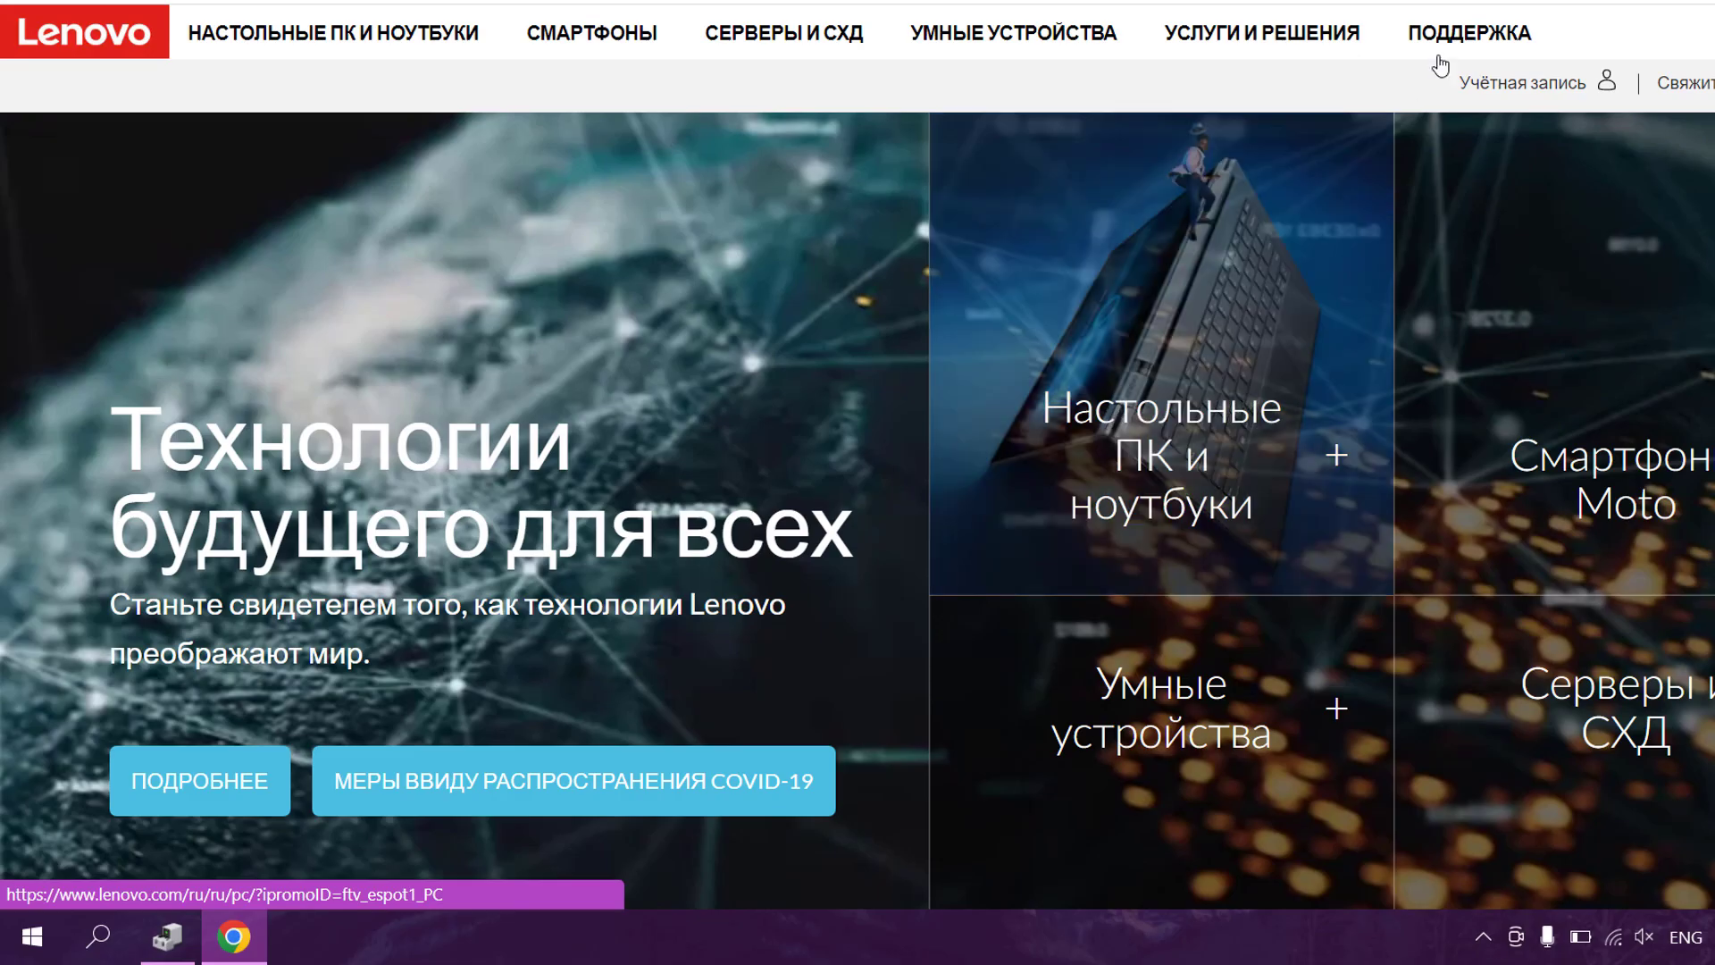
left_click(1468, 39)
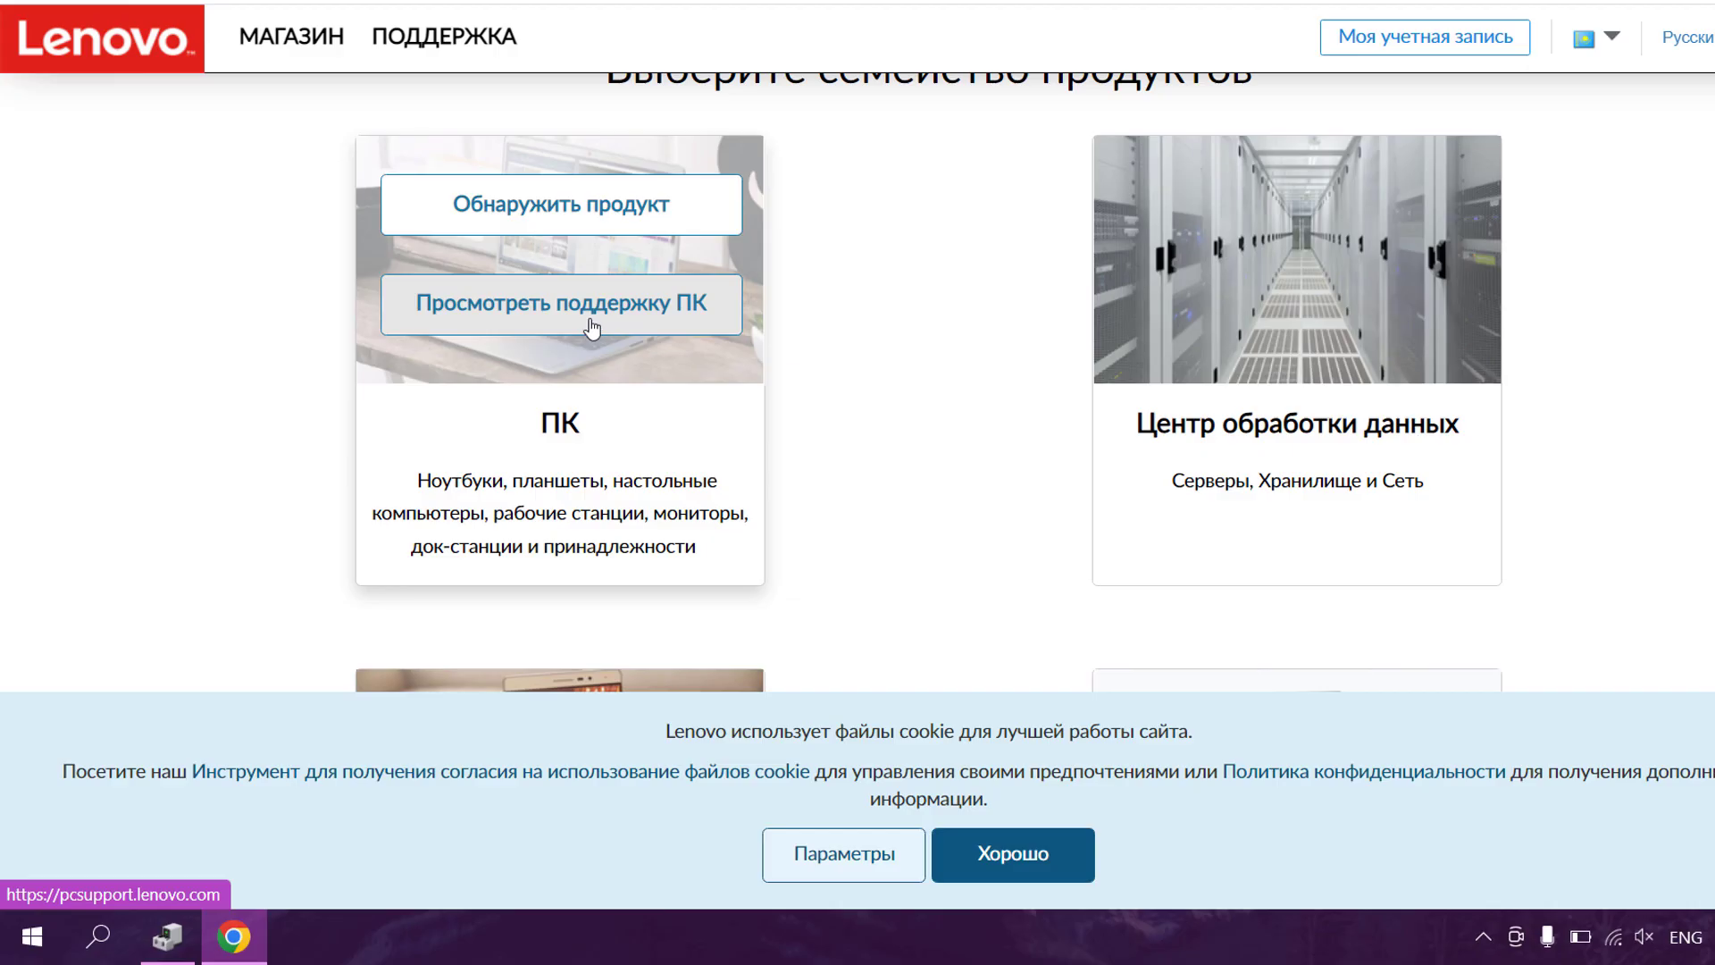
left_click(593, 326)
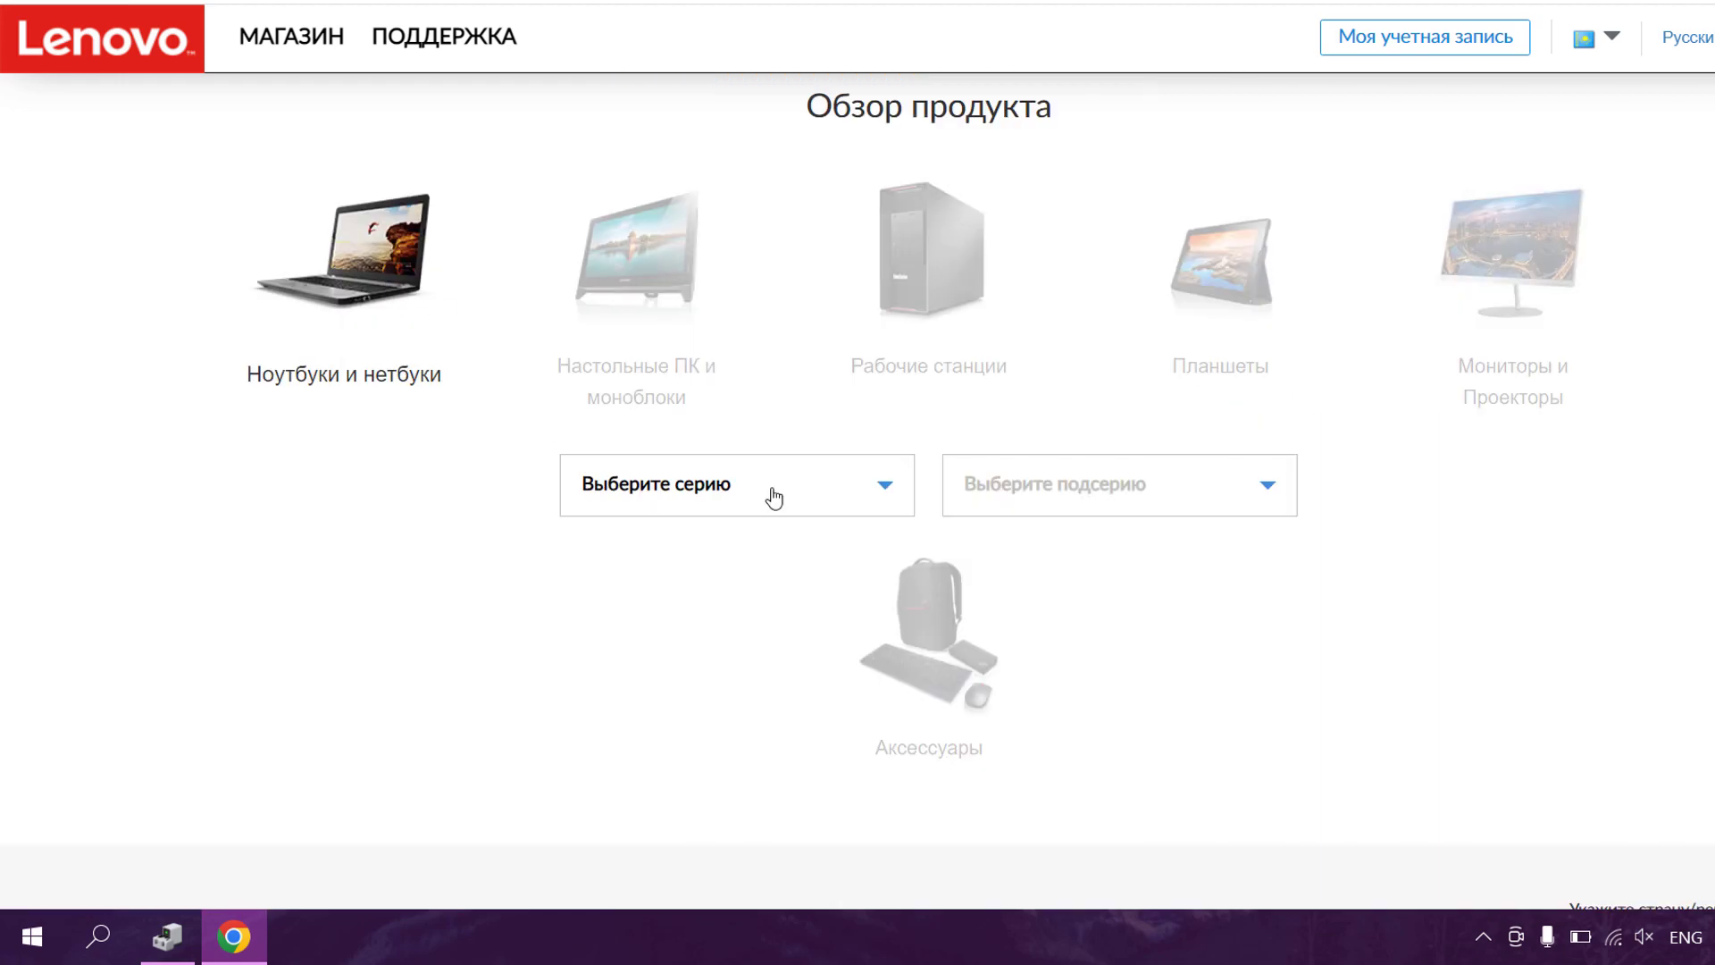
left_click(774, 497)
scroll(764, 580, "down", 10)
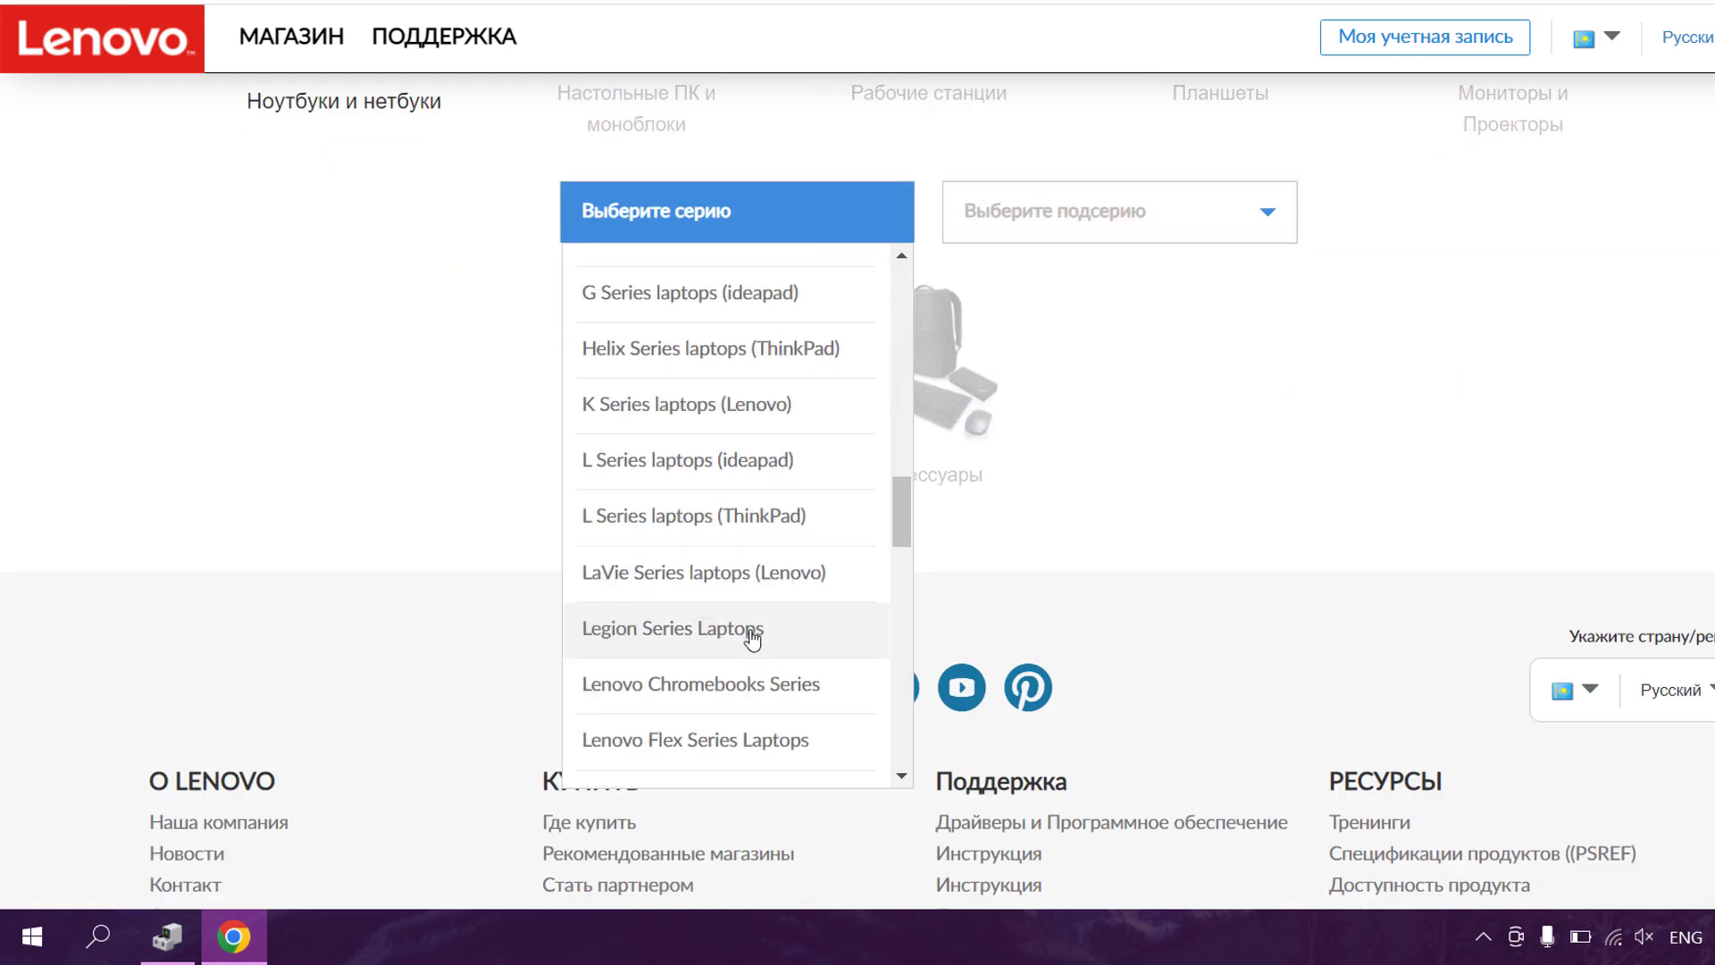
left_click(753, 632)
left_click(1197, 219)
scroll(1097, 436, "down", 5)
left_click(1098, 418)
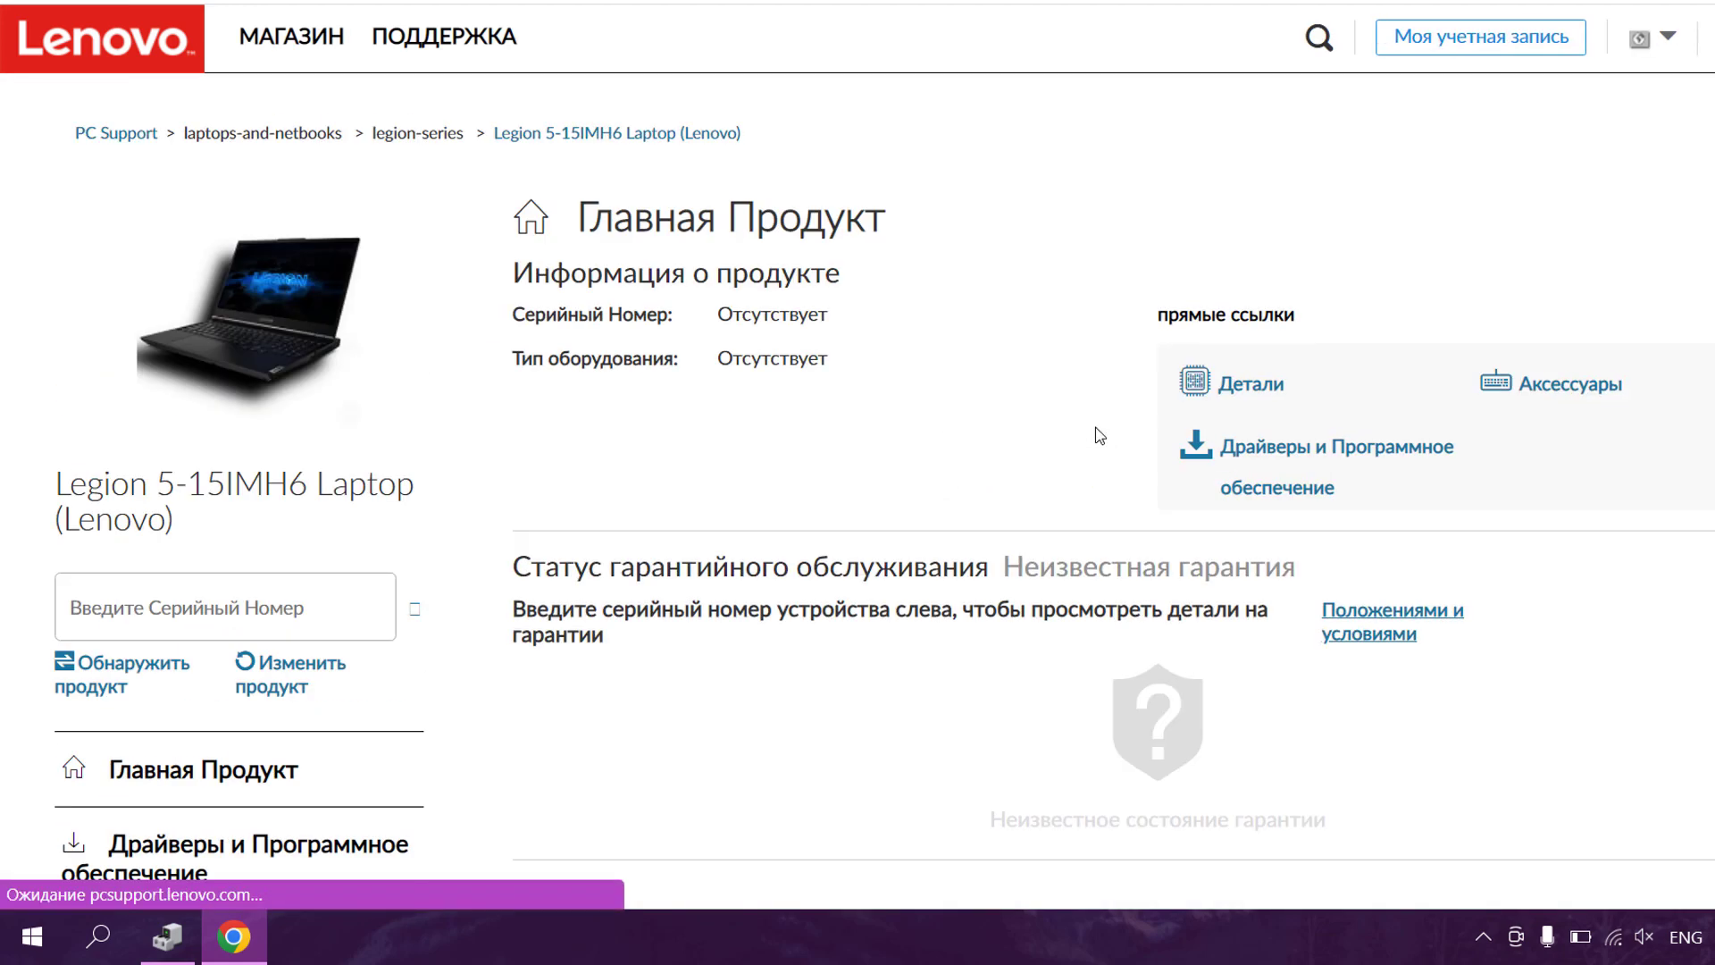
- Open the laptop's drivers and software section and filter the downloads by Windows 10 (64-bit)
scroll(964, 351, "down", 3)
left_click(333, 582)
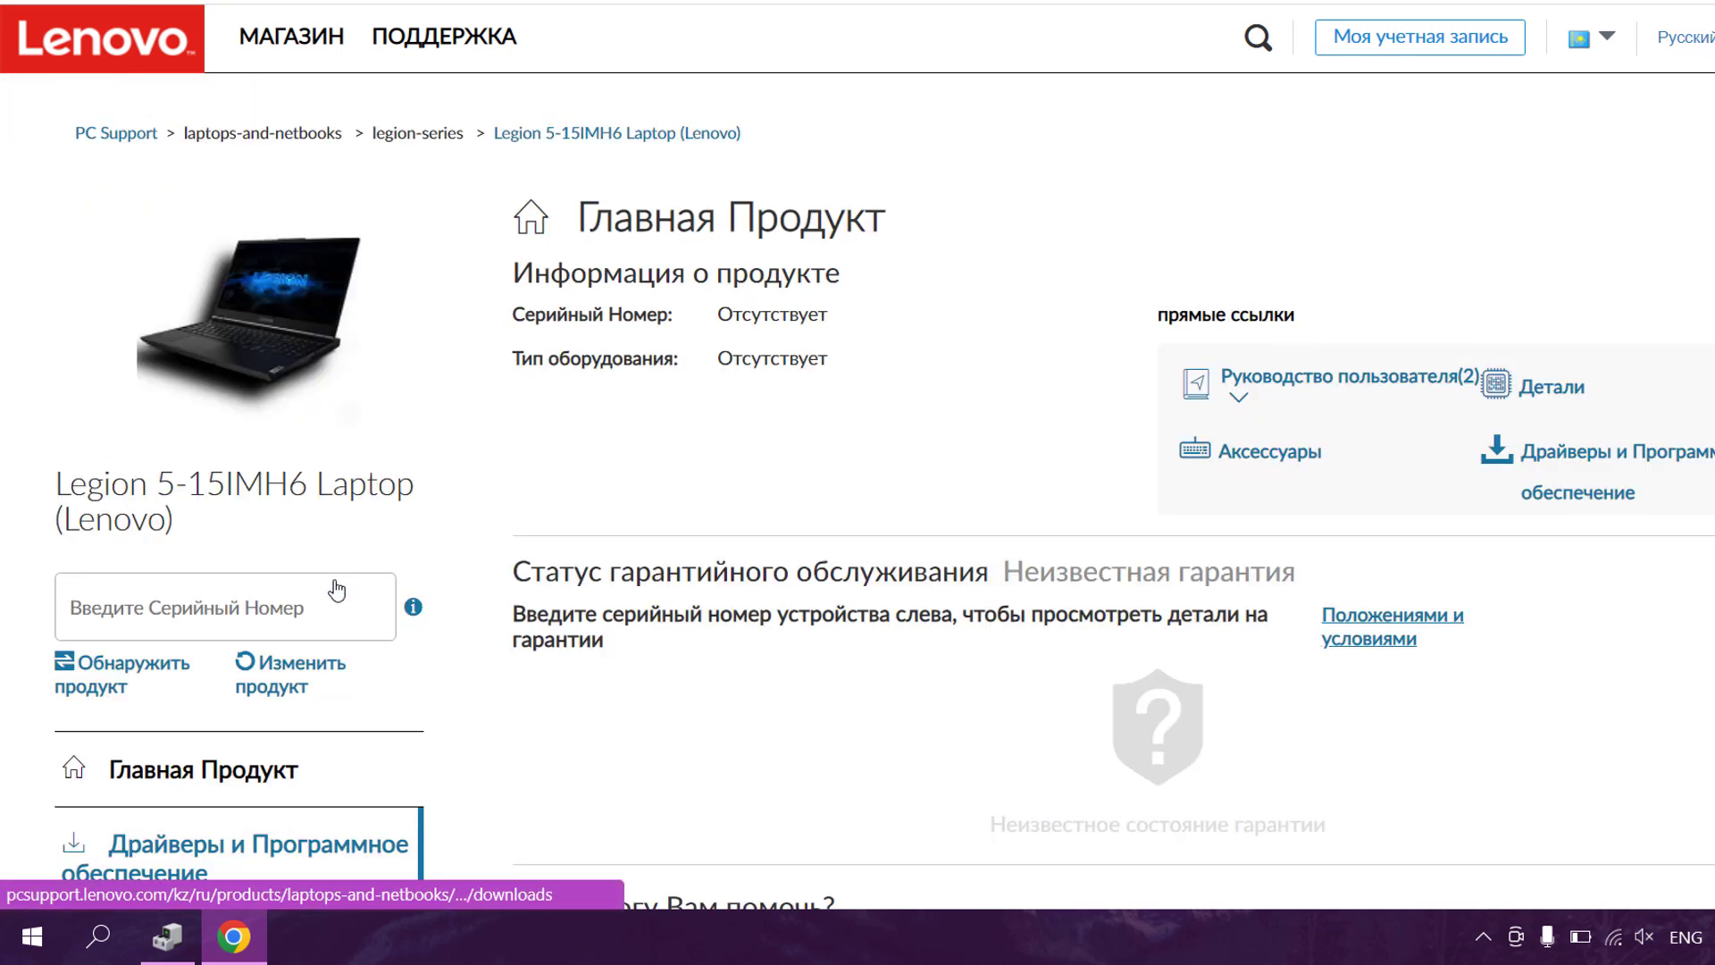
scroll(862, 420, "down", 3)
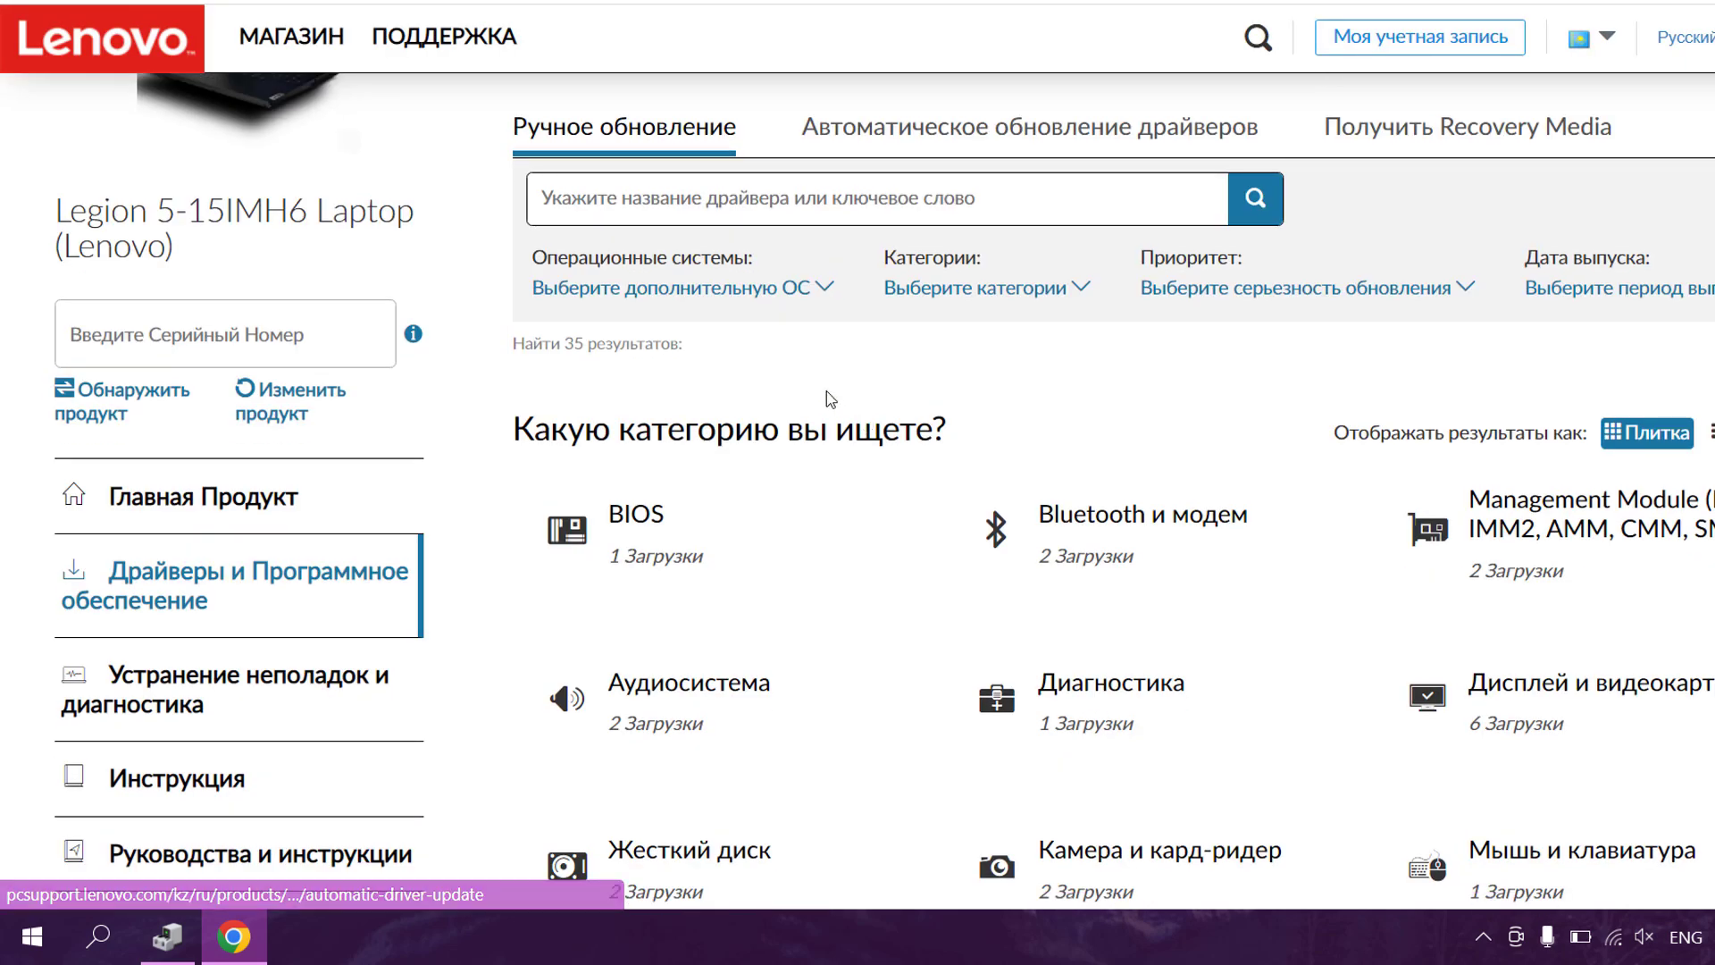
left_click(809, 291)
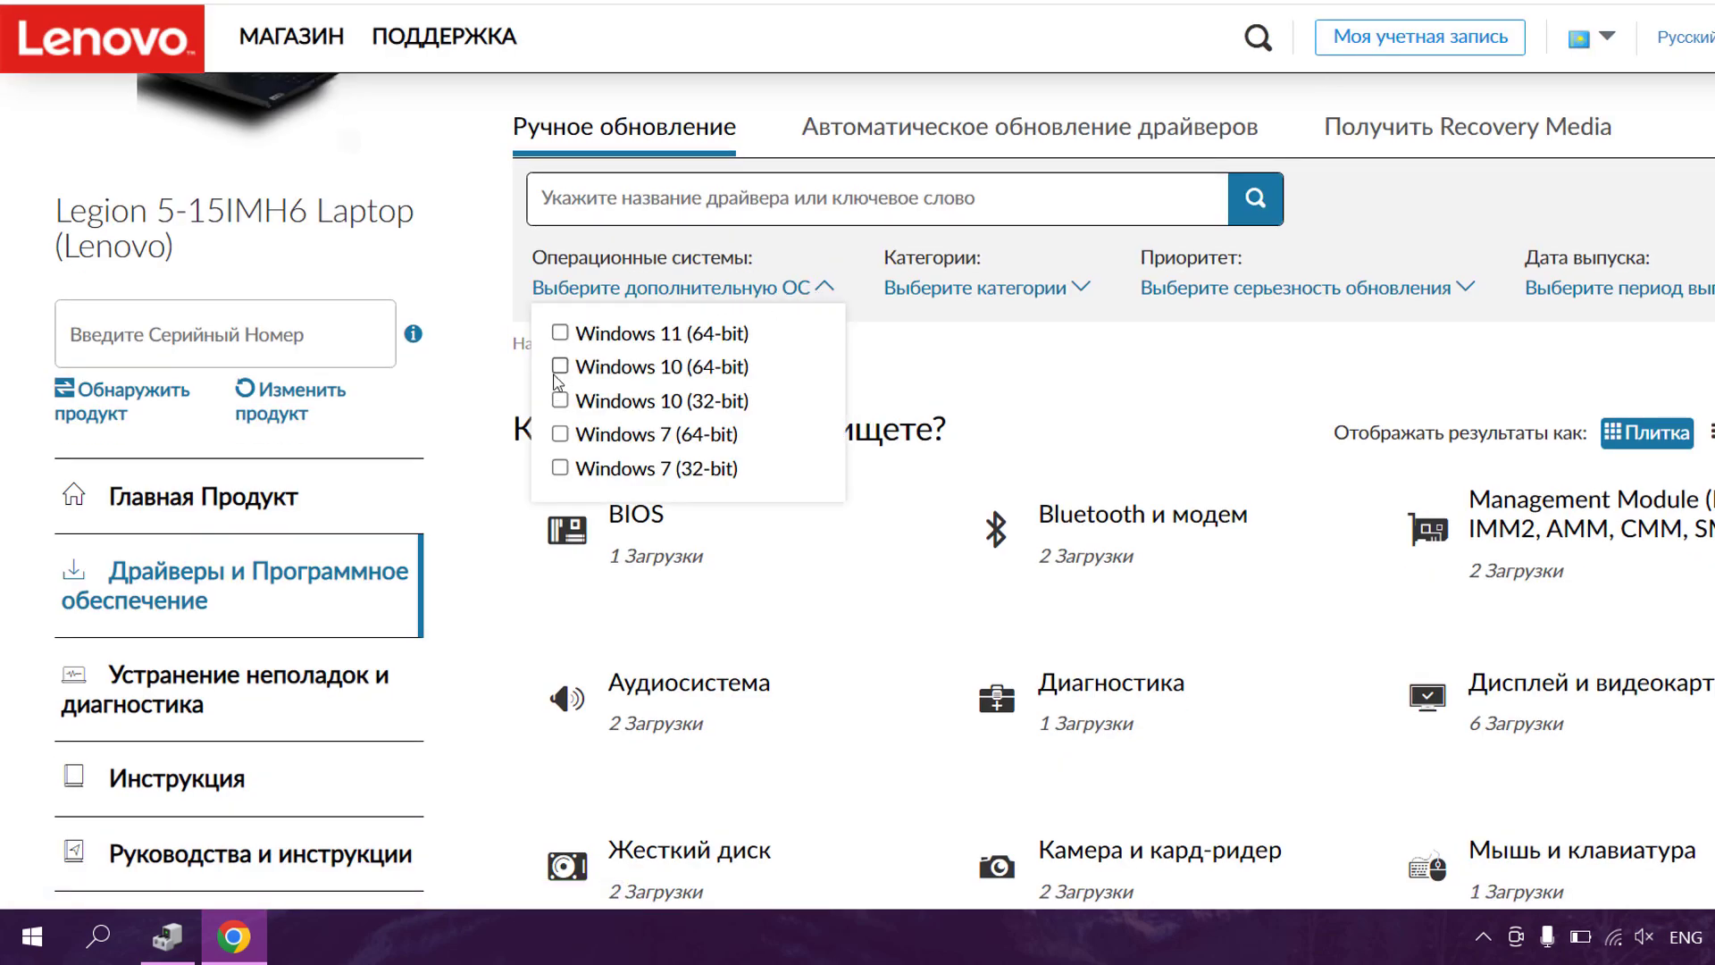
left_click(559, 368)
- Open the Дисплей и видеокарты category and expand the files of Intel VGA Driver for Windows 10 (64-bit)
scroll(1170, 377, "down", 5)
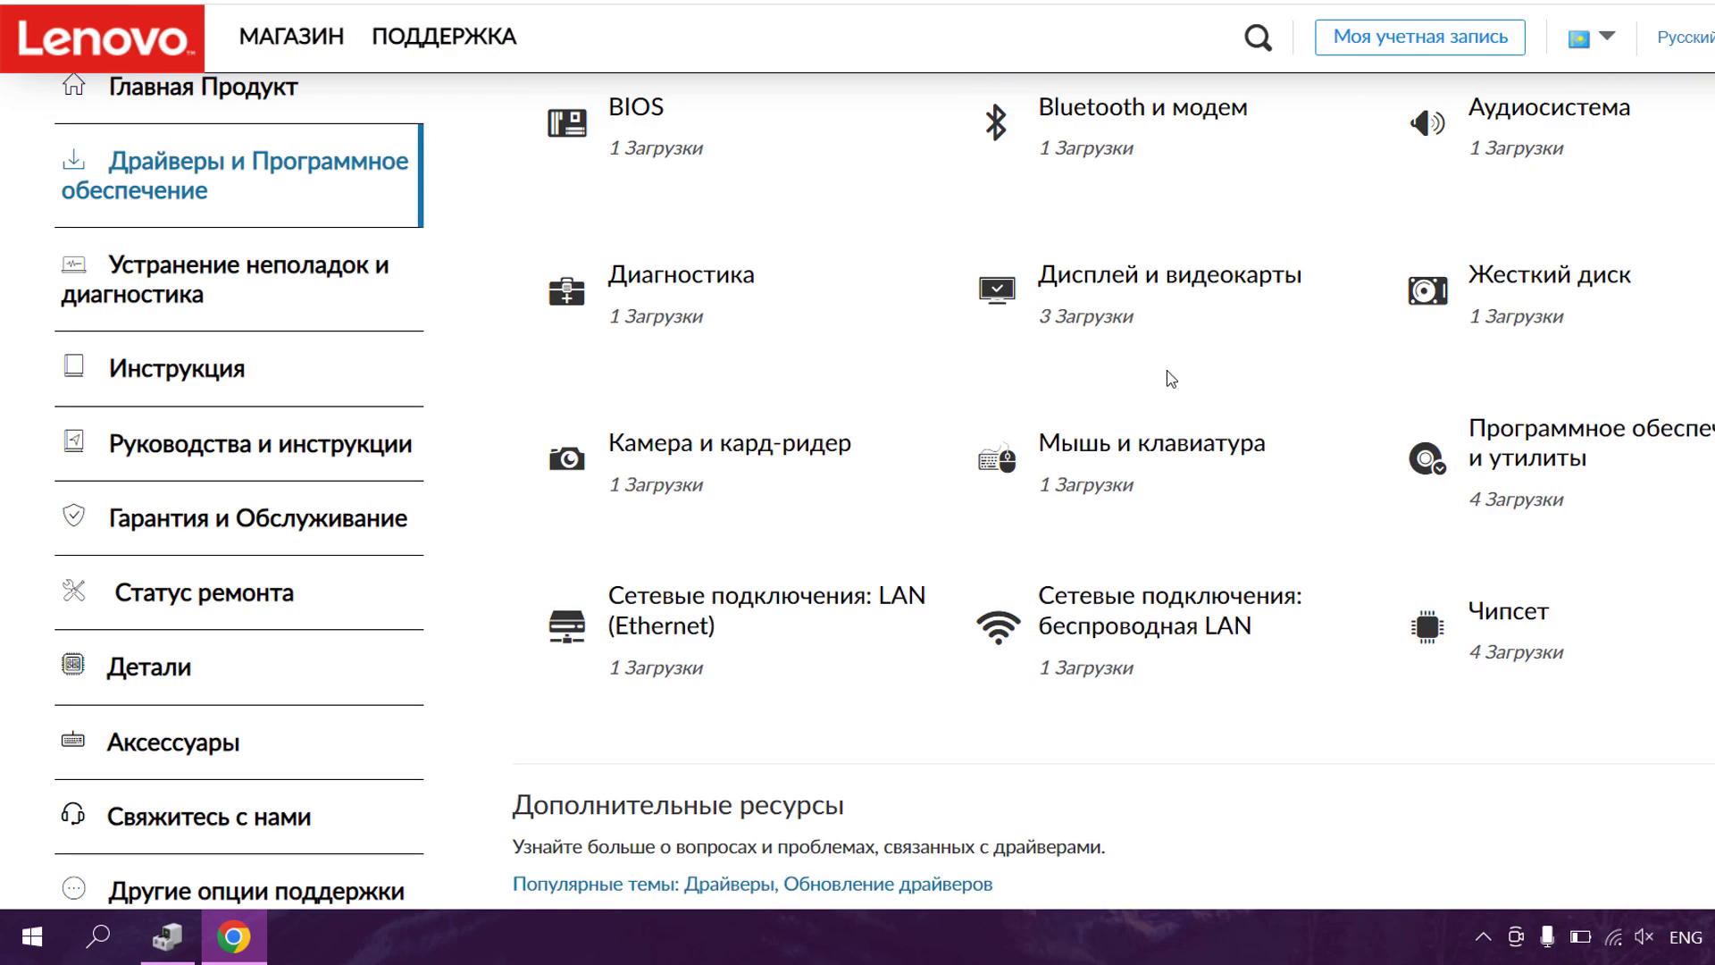
left_click(1225, 298)
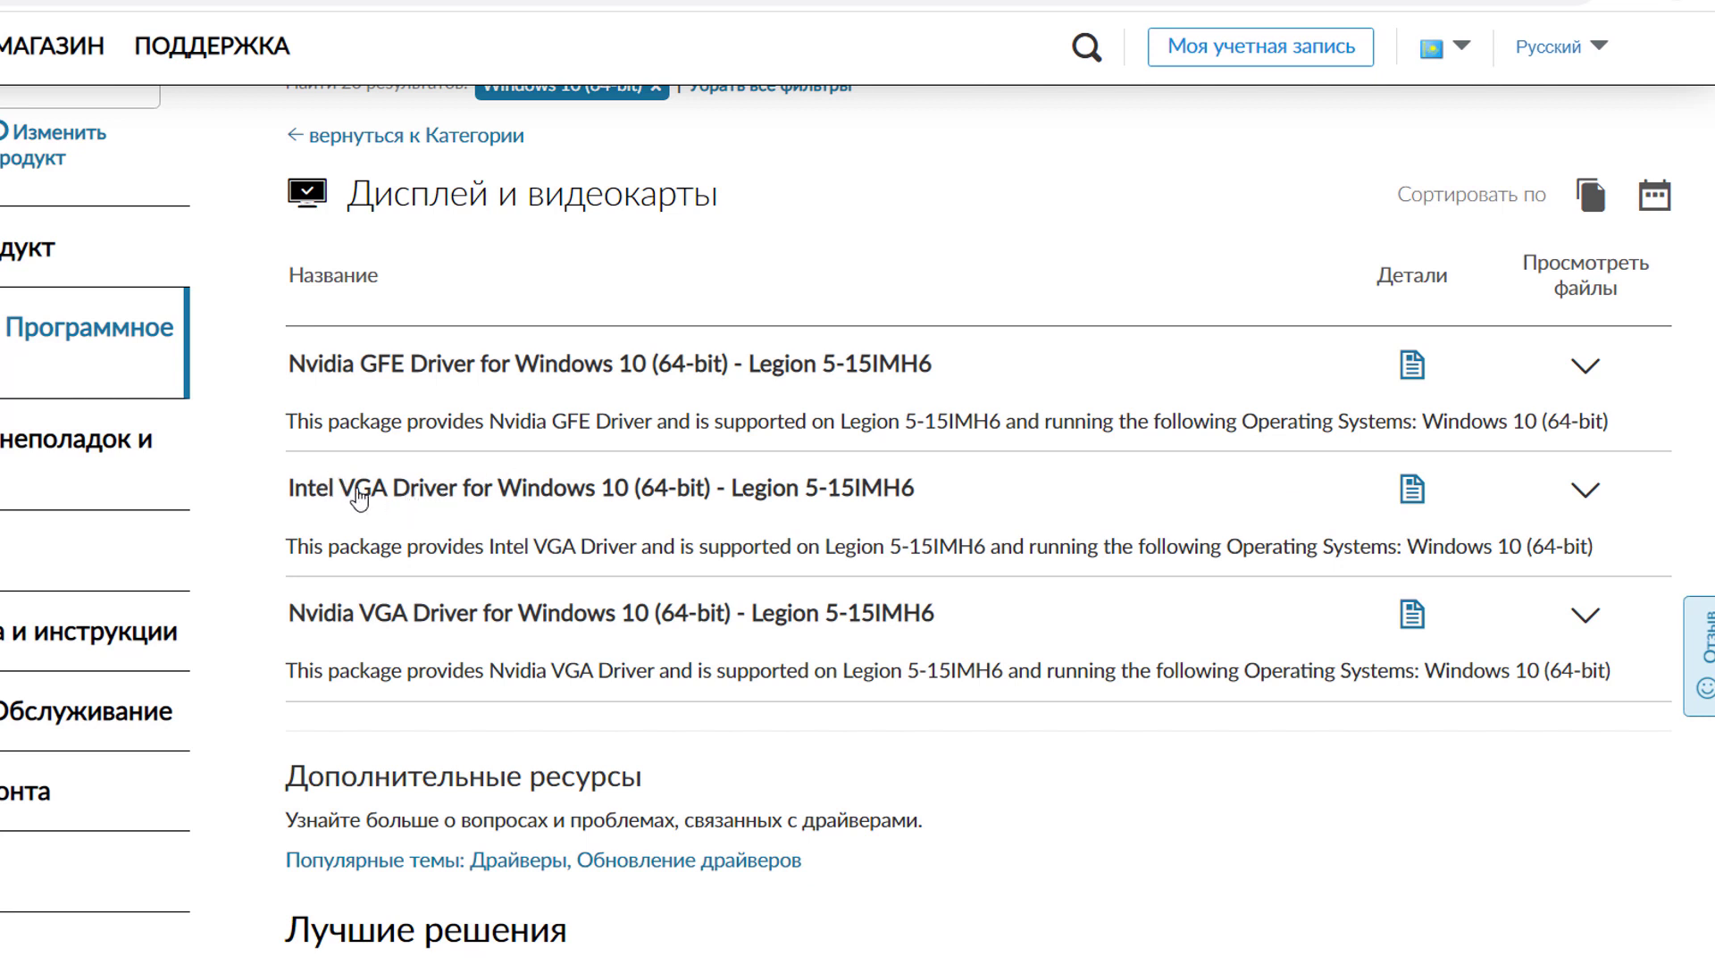
left_click_drag(292, 505, 605, 511)
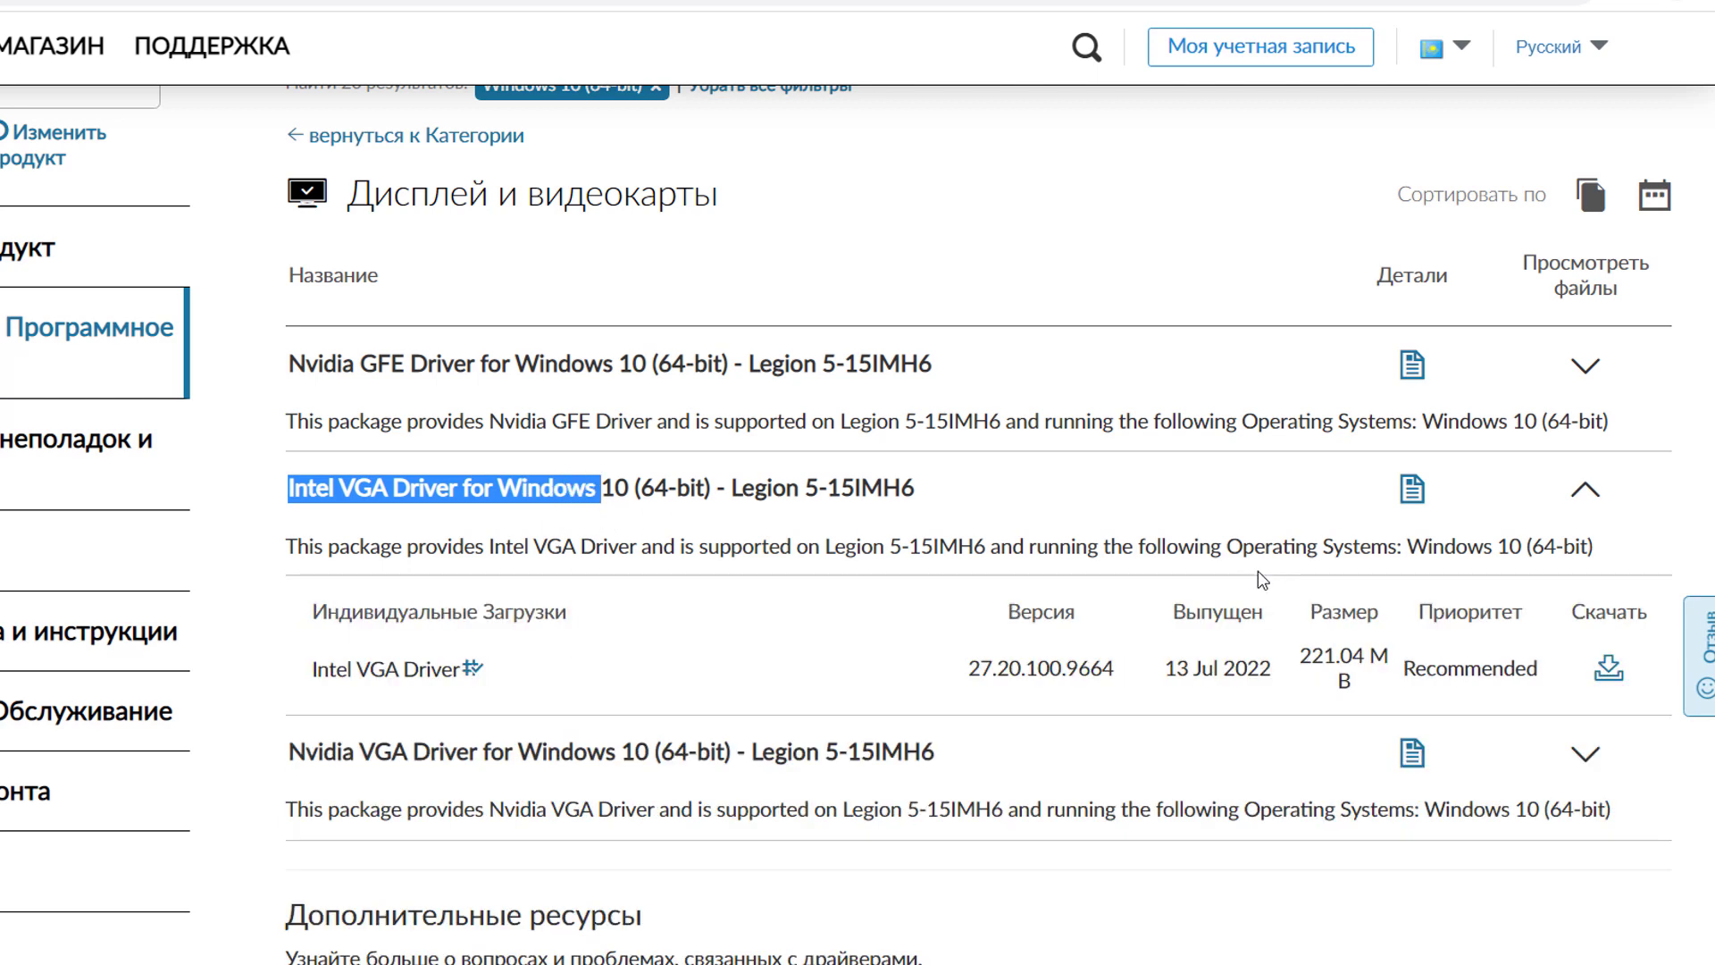
scroll(1218, 546, "down", 2)
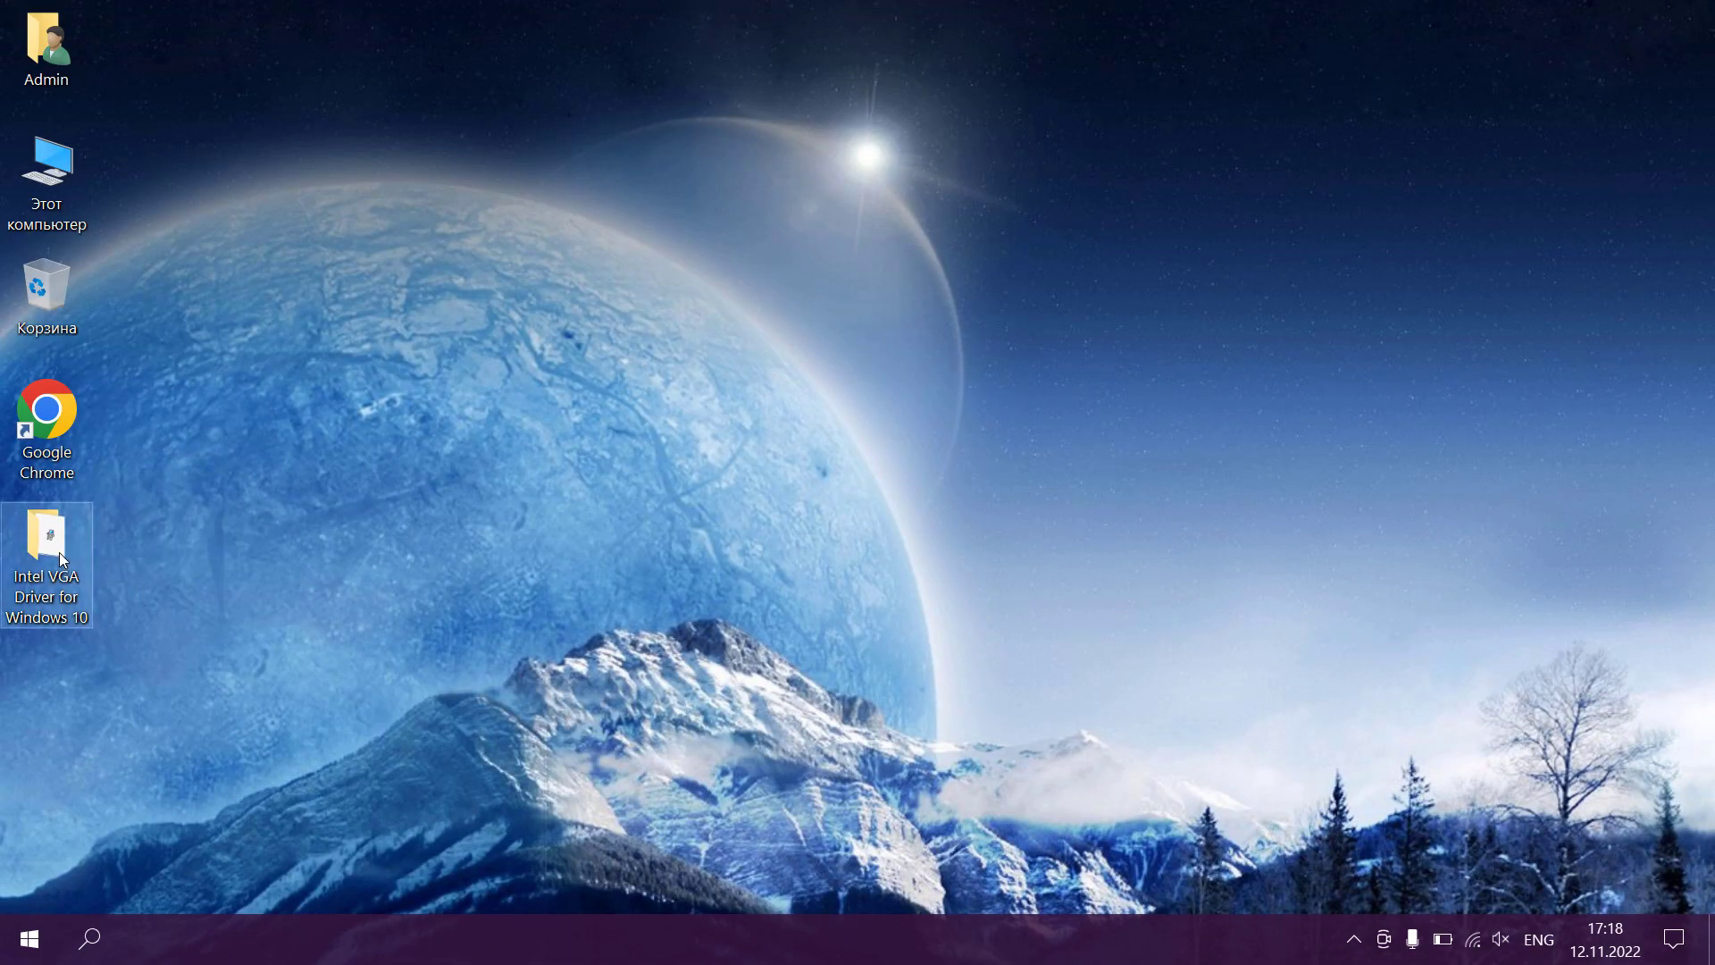
- Open the desktop folder Intel VGA Driver for Windows 10 and launch the installer 98yv04afe7h8vhc0.exe
double_click(59, 552)
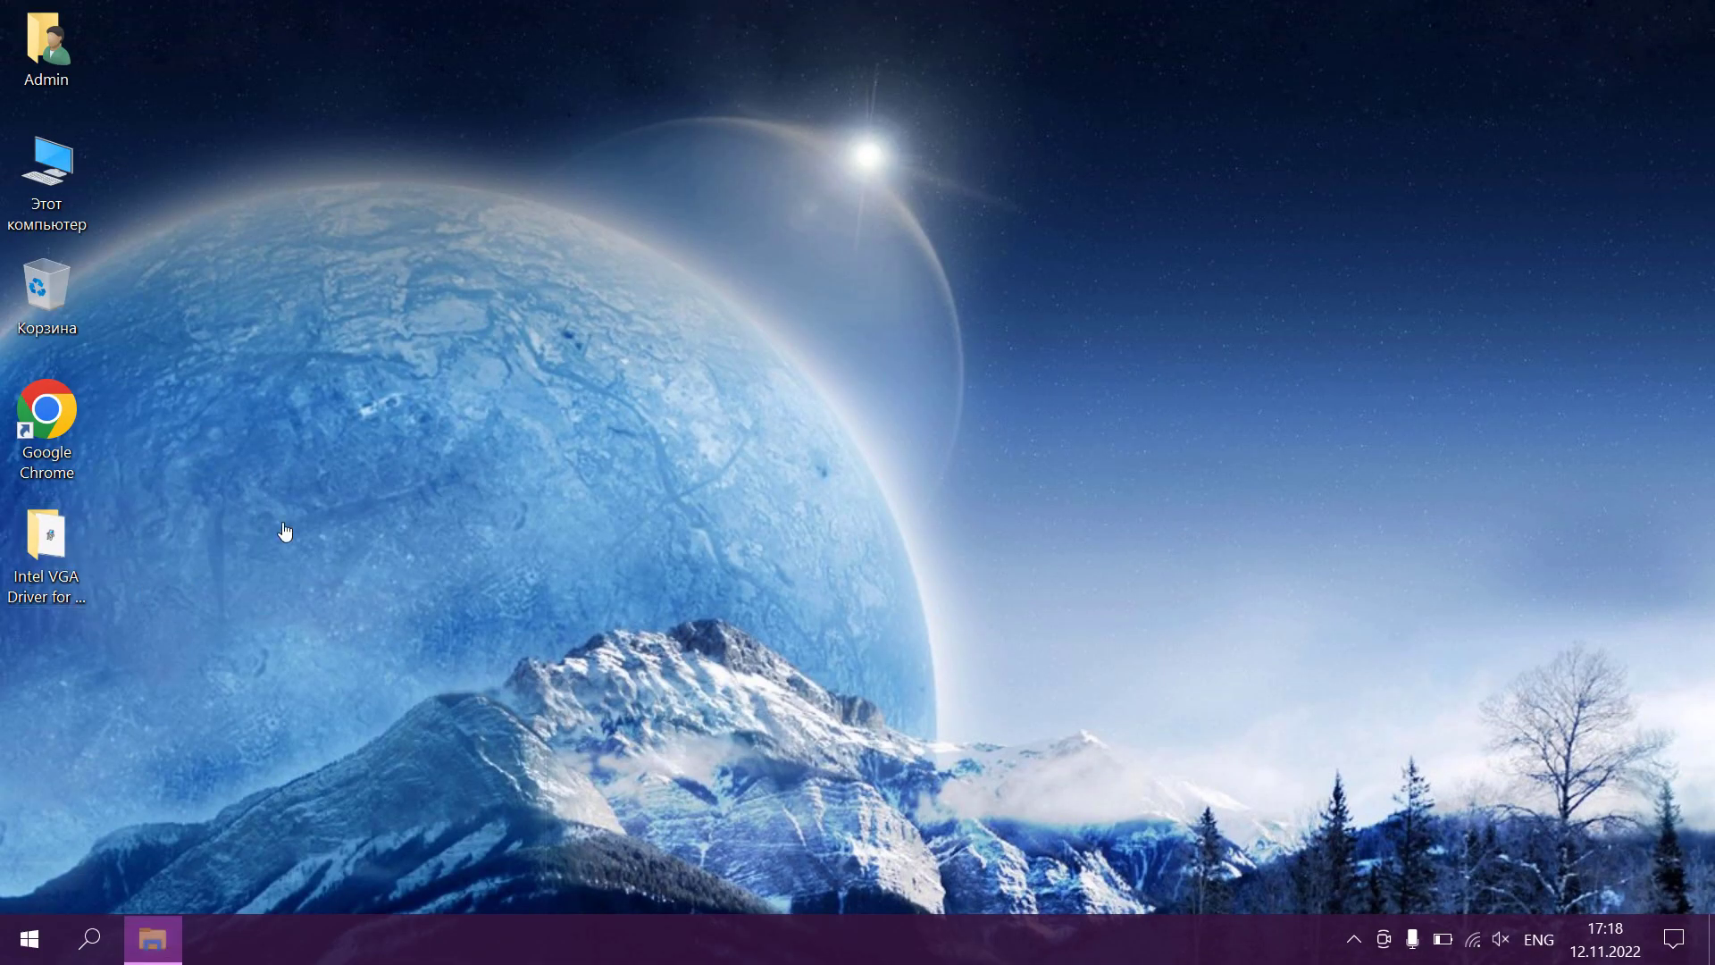
left_click(550, 375)
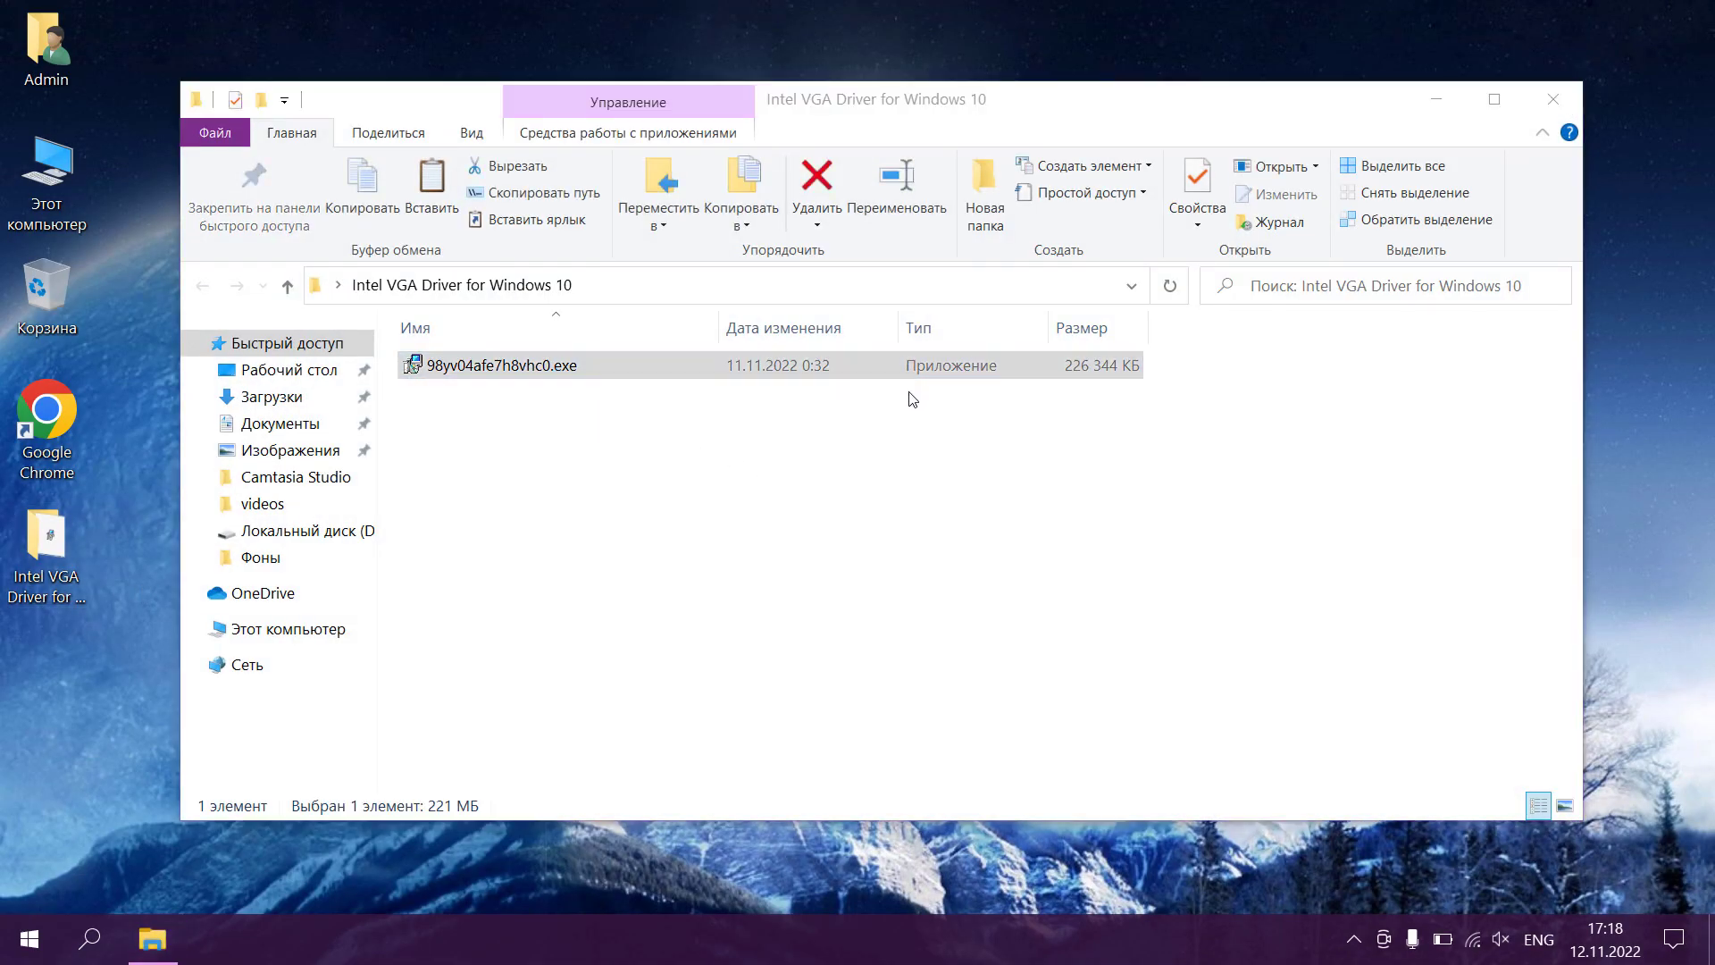
left_click(883, 524)
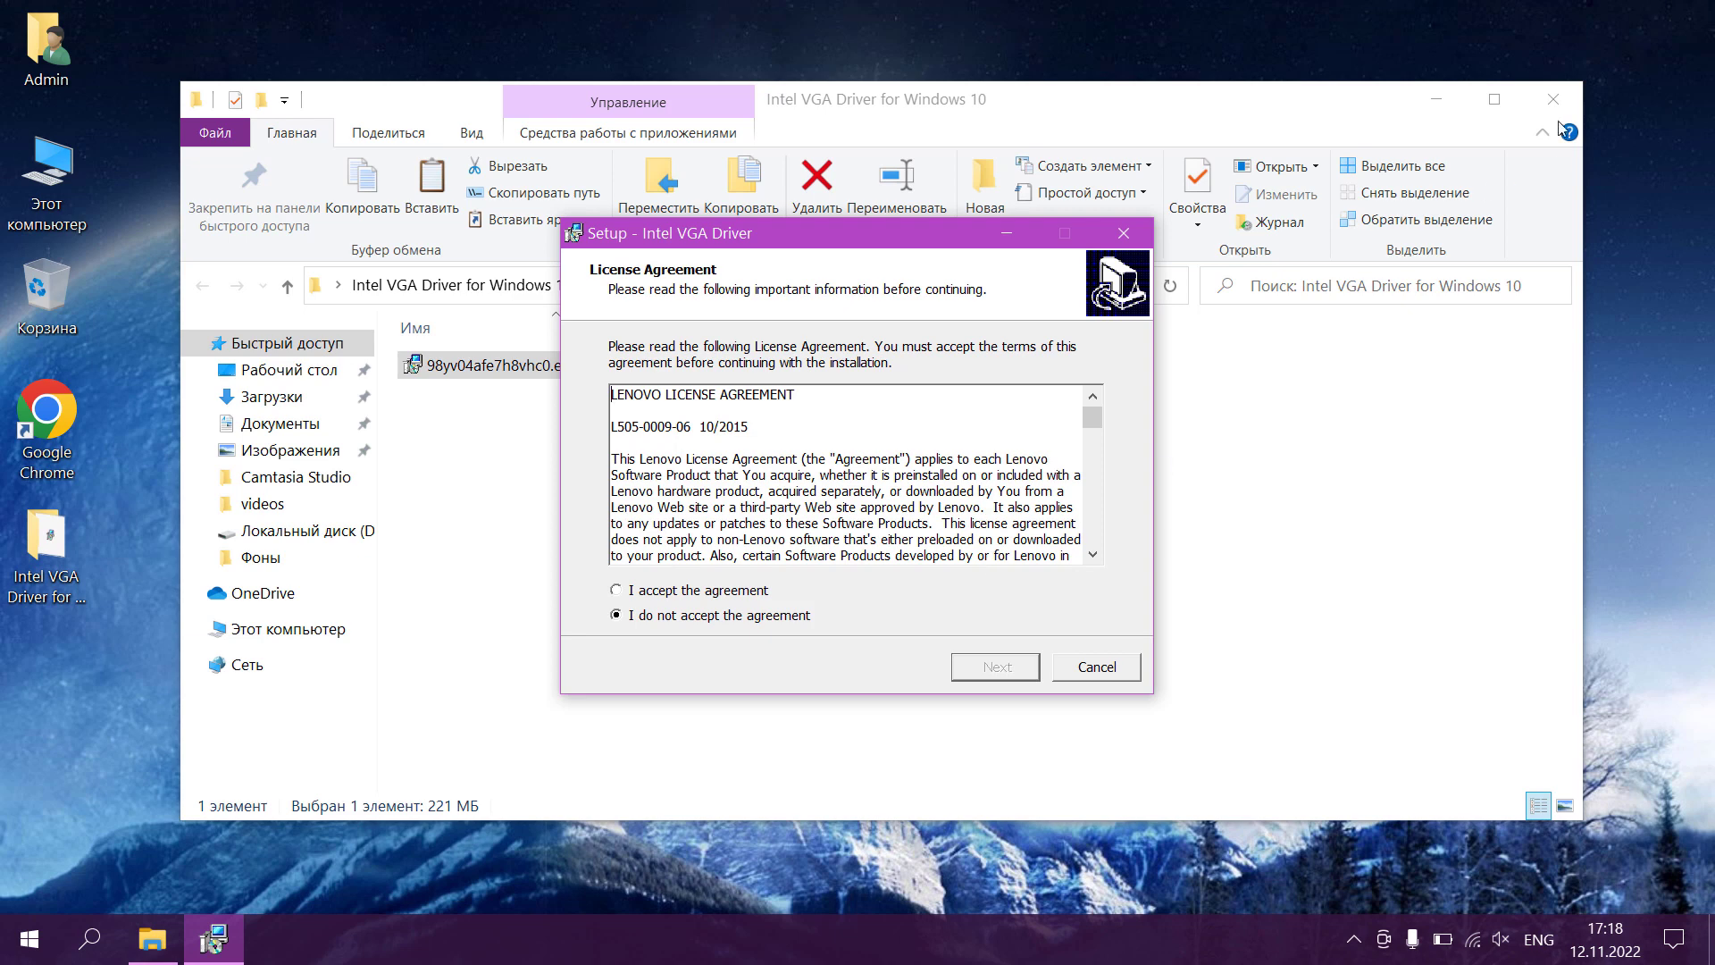
- Close the folder window, accept the Intel VGA Driver license agreement and start the installation
left_click(1556, 100)
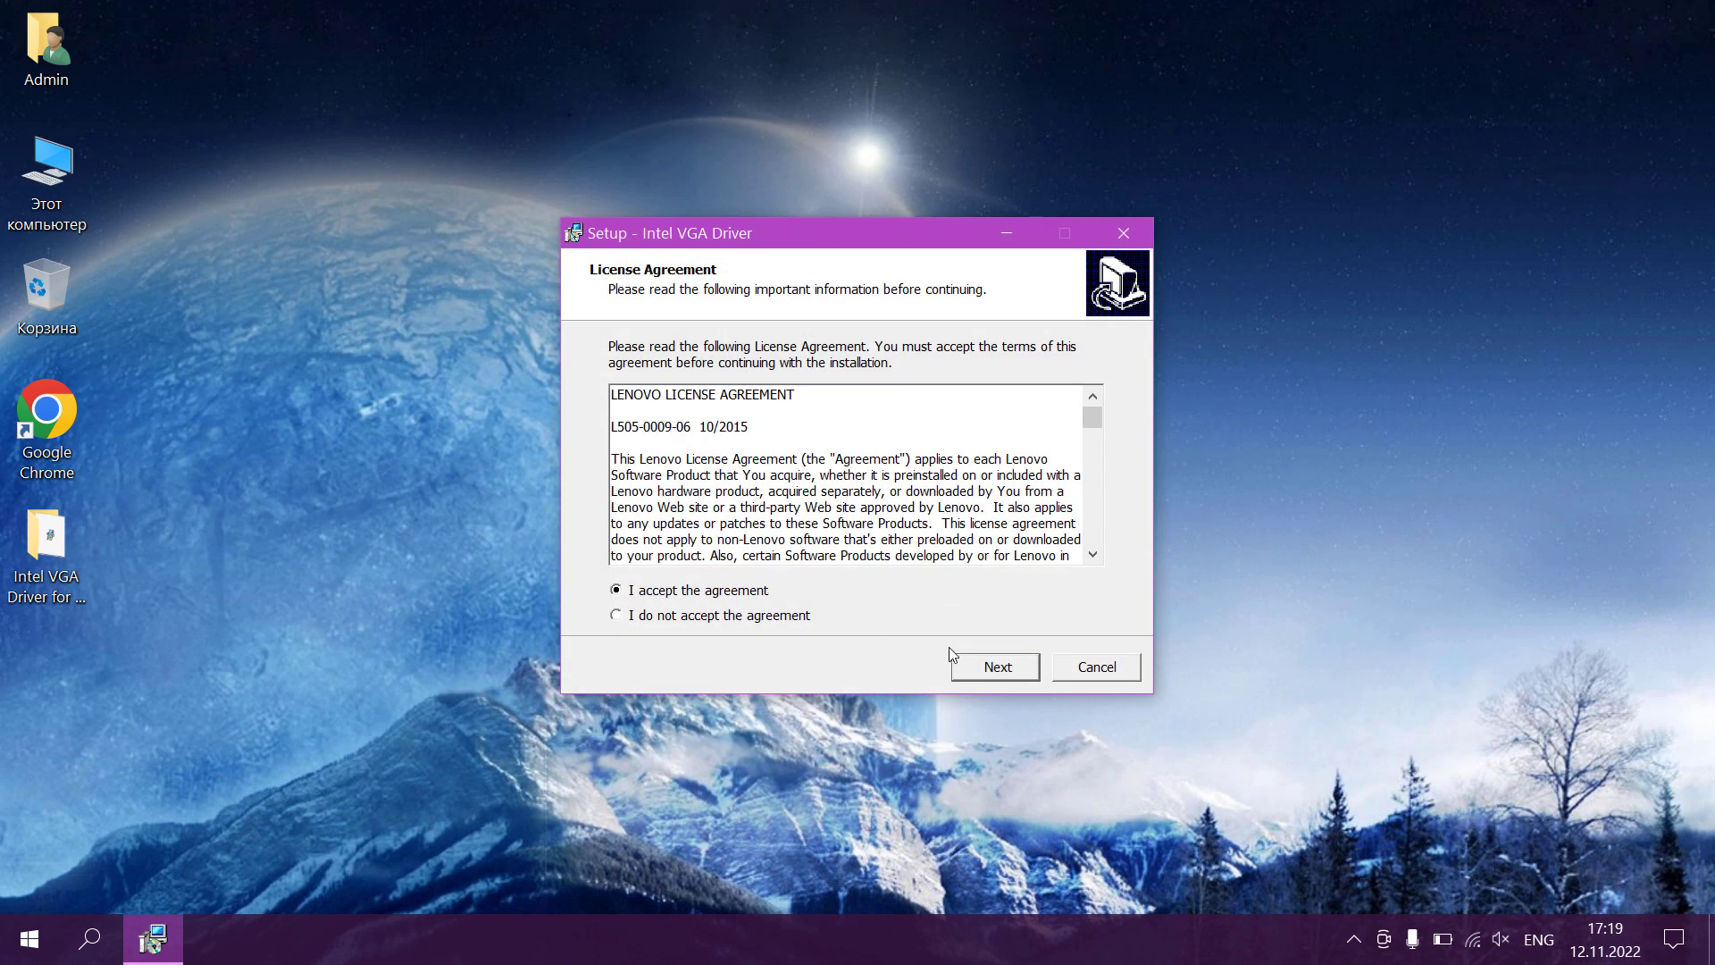
left_click(987, 674)
left_click(986, 674)
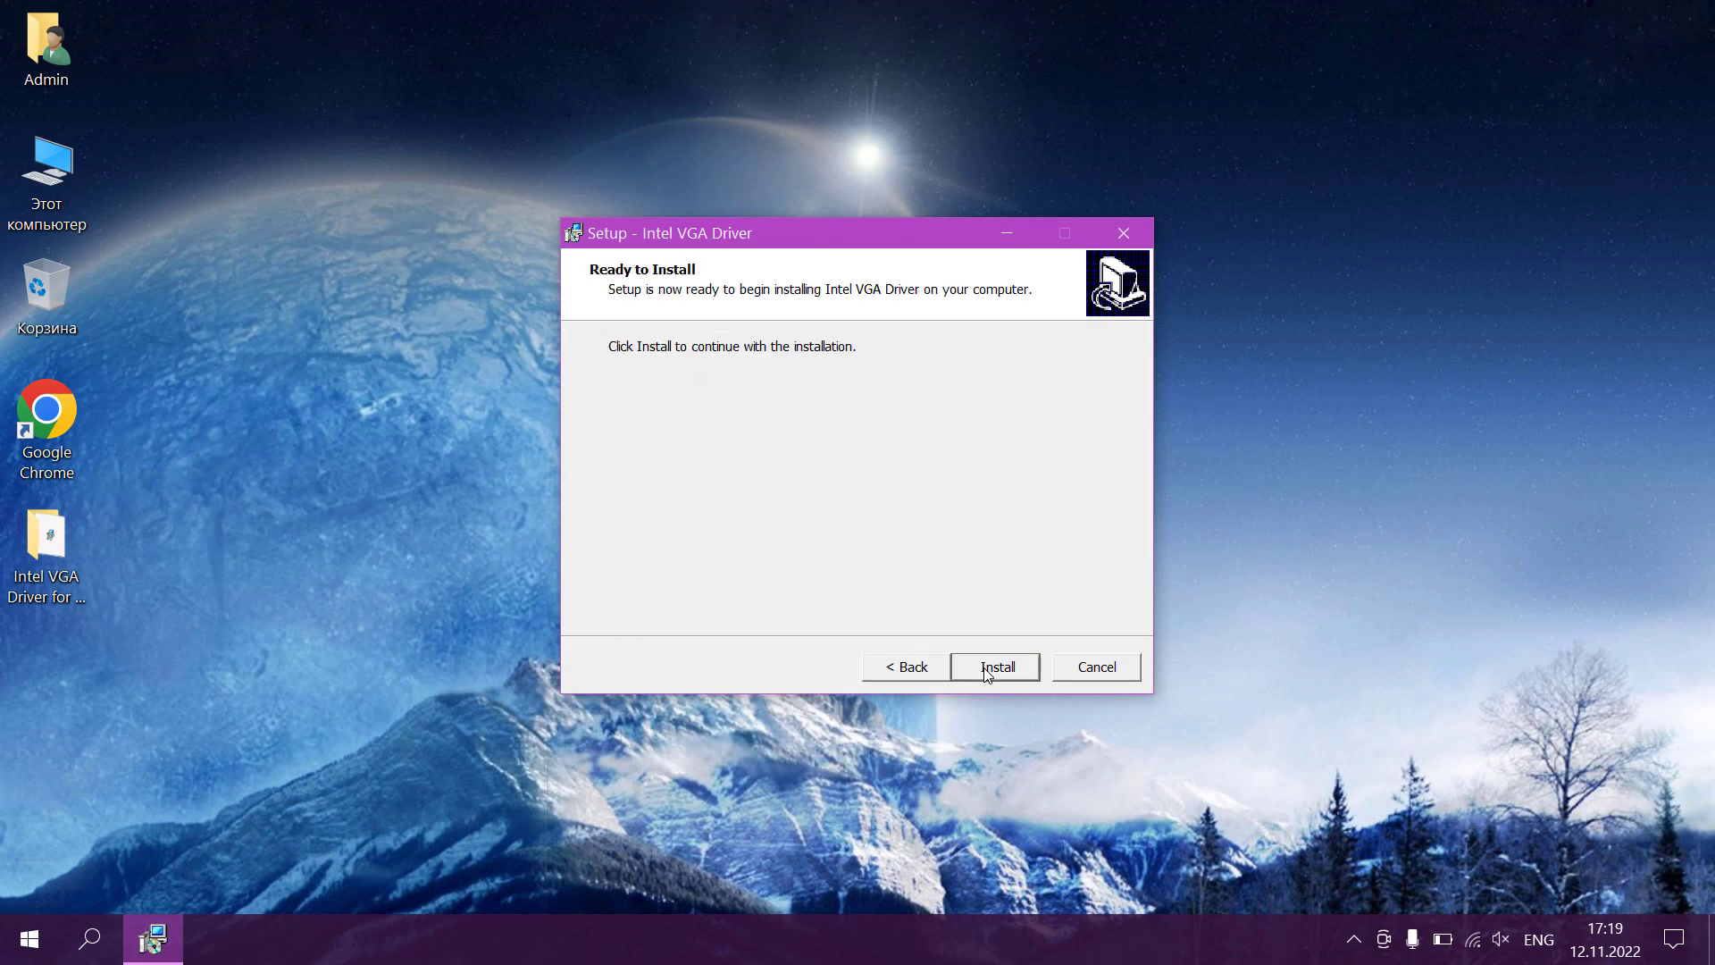
left_click(986, 674)
- Reopen Device Manager and expand the Видеоадаптеры category to check the installed video adapters
right_click(13, 952)
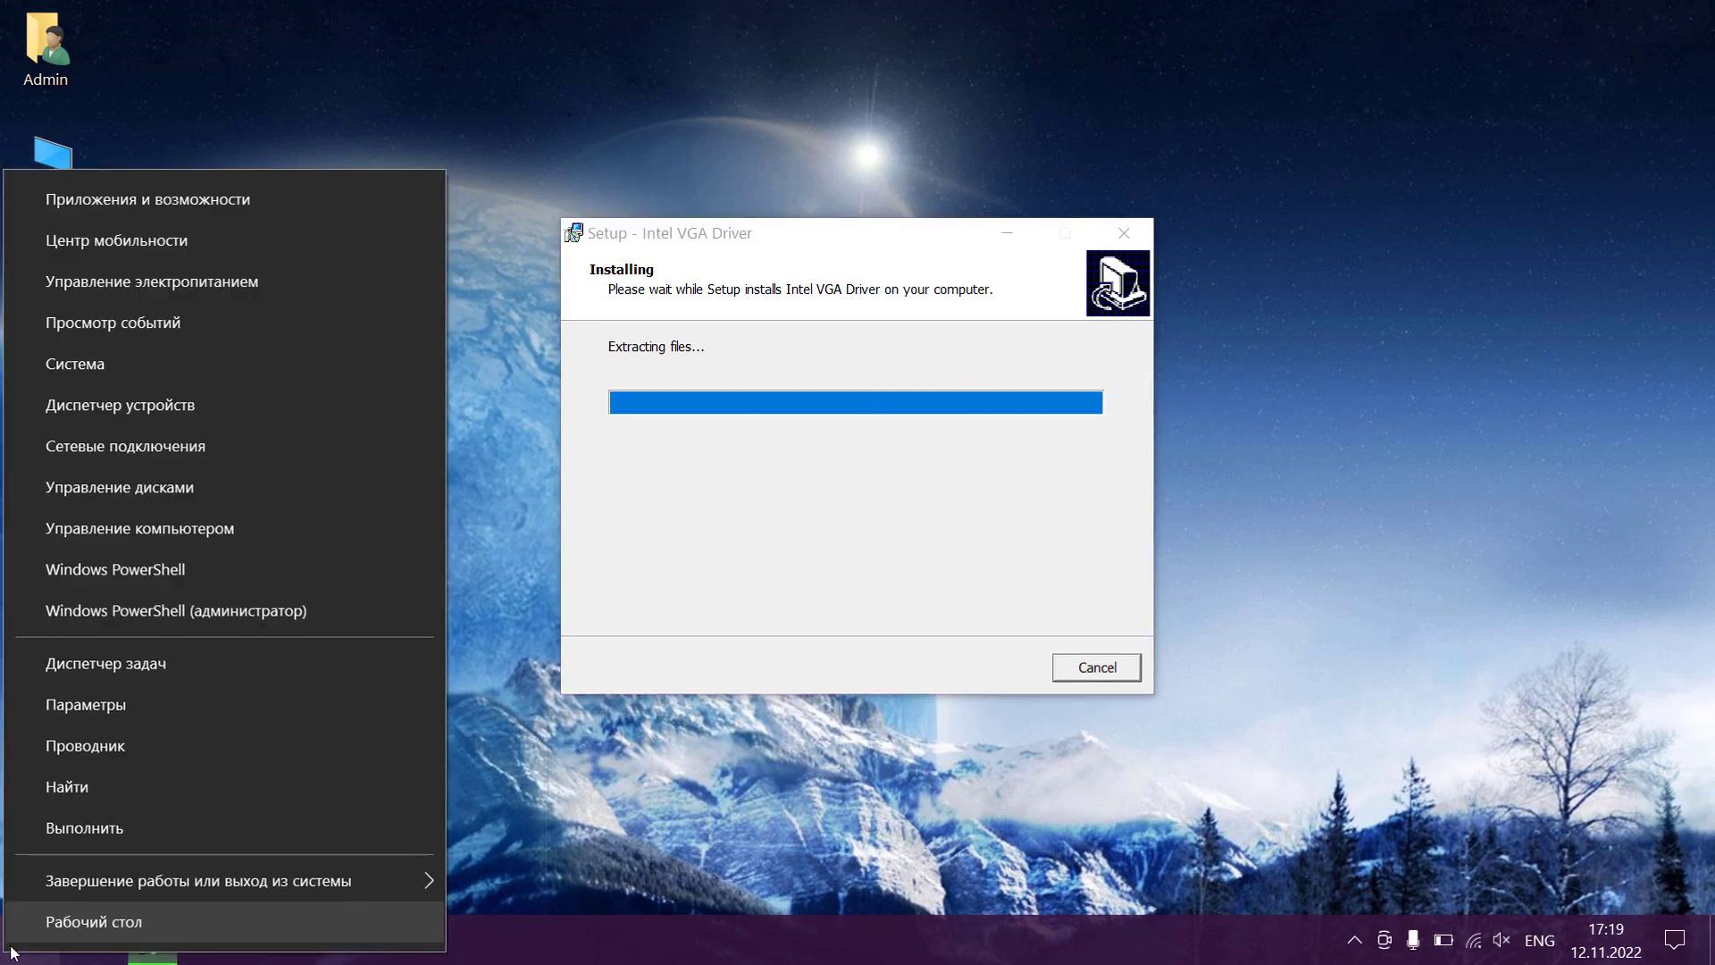
left_click(1242, 407)
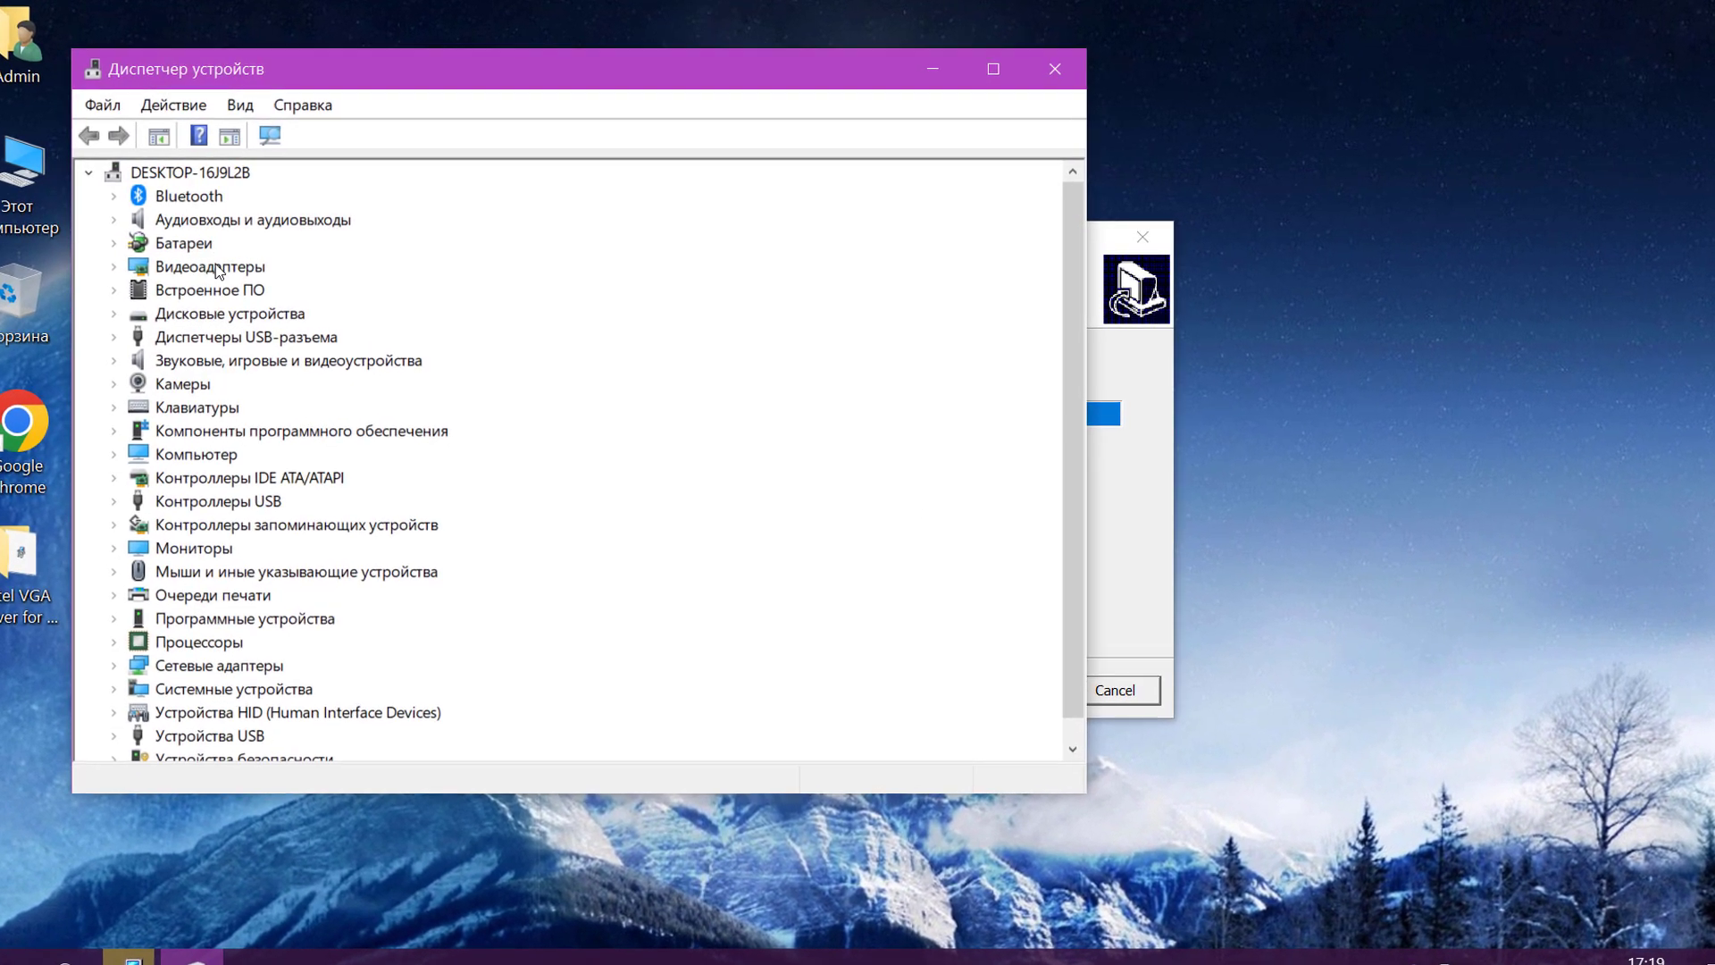
double_click(218, 268)
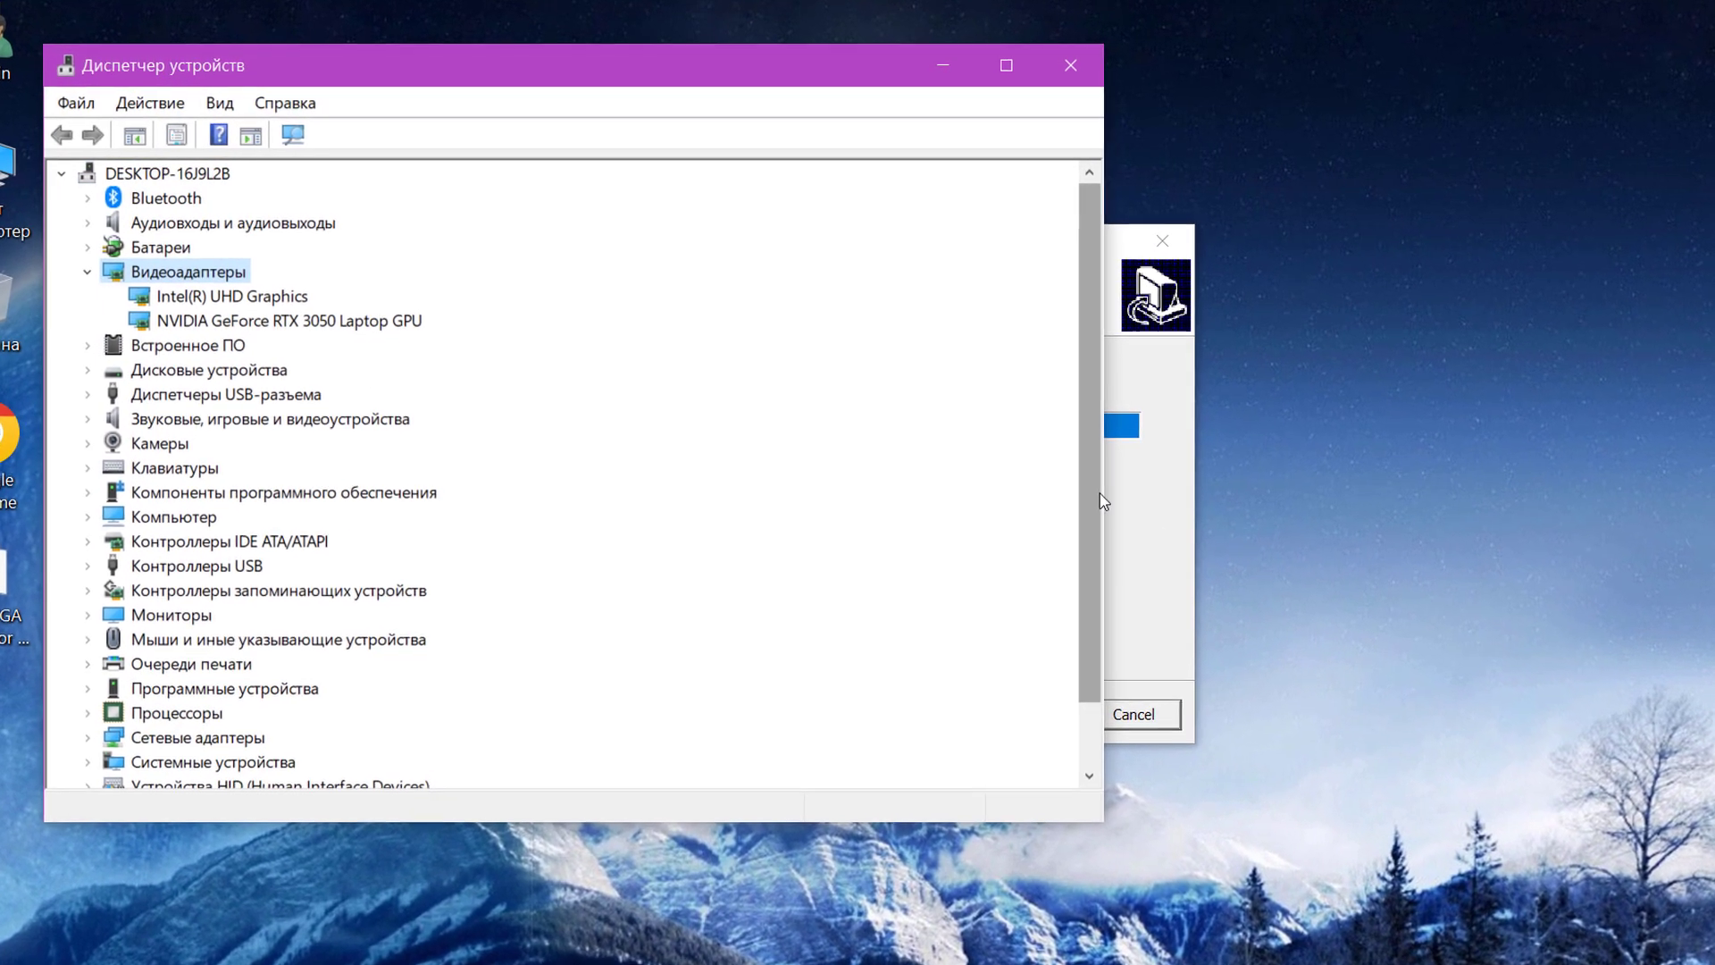
- Move the Device Manager window aside and acknowledge the completed Intel VGA Driver setup
left_click_drag(888, 65, 500, 98)
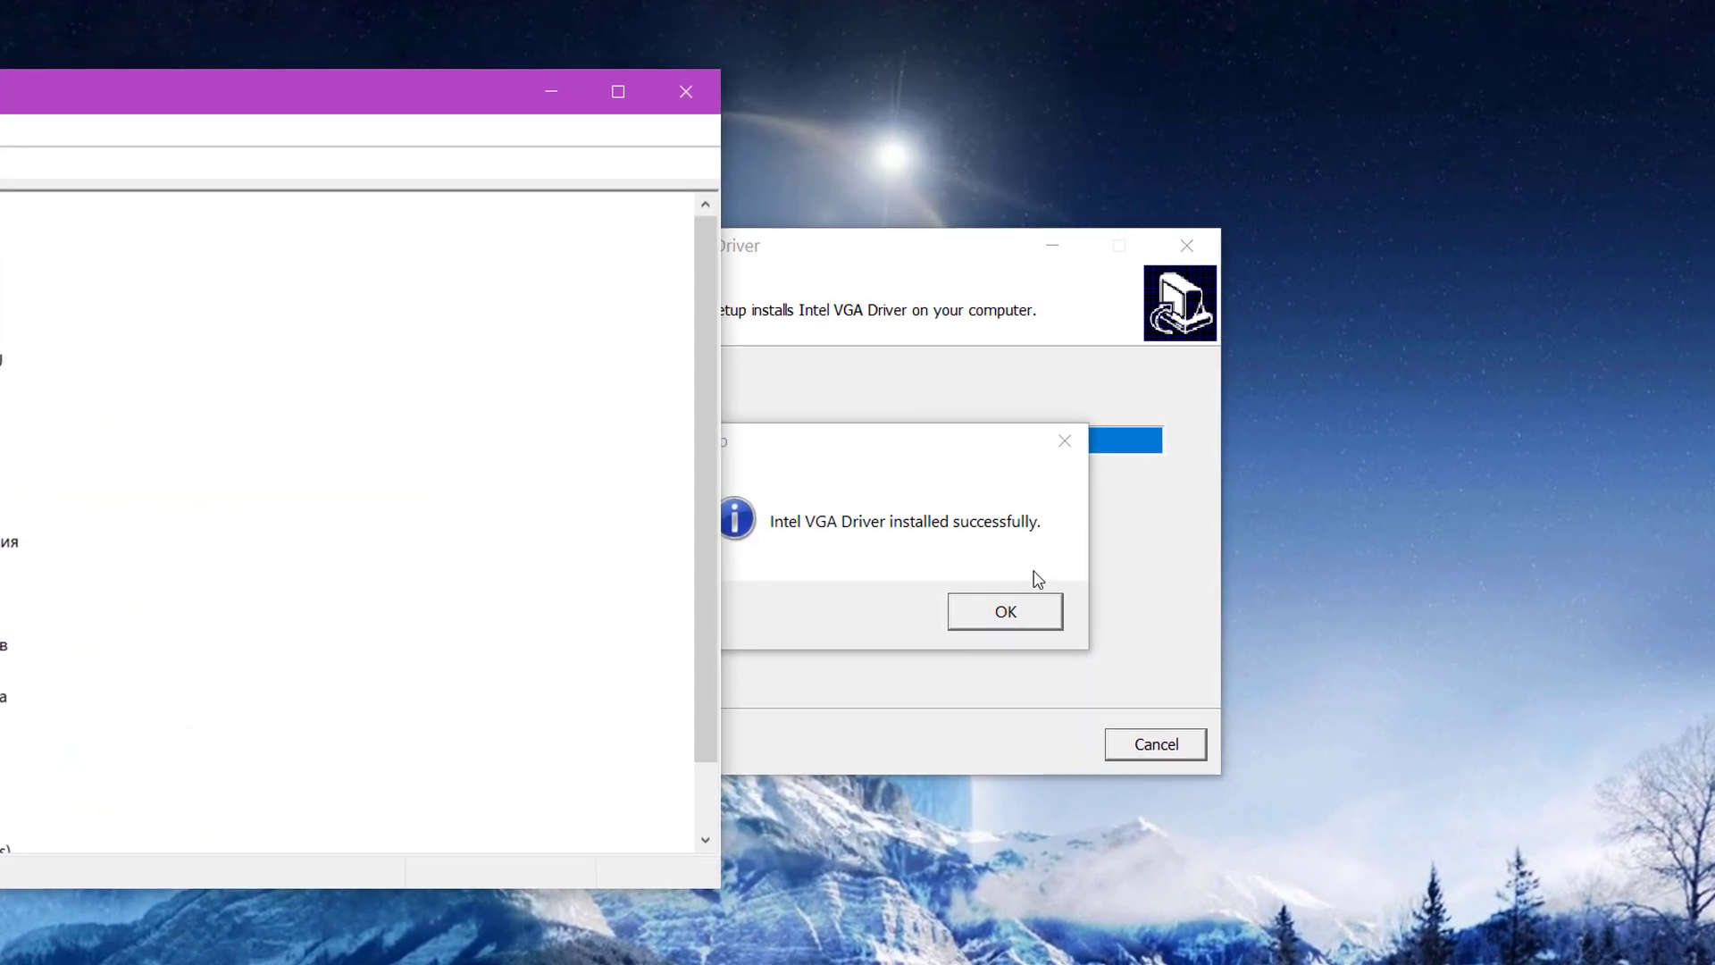
left_click(1036, 579)
left_click(1026, 614)
key("Return")
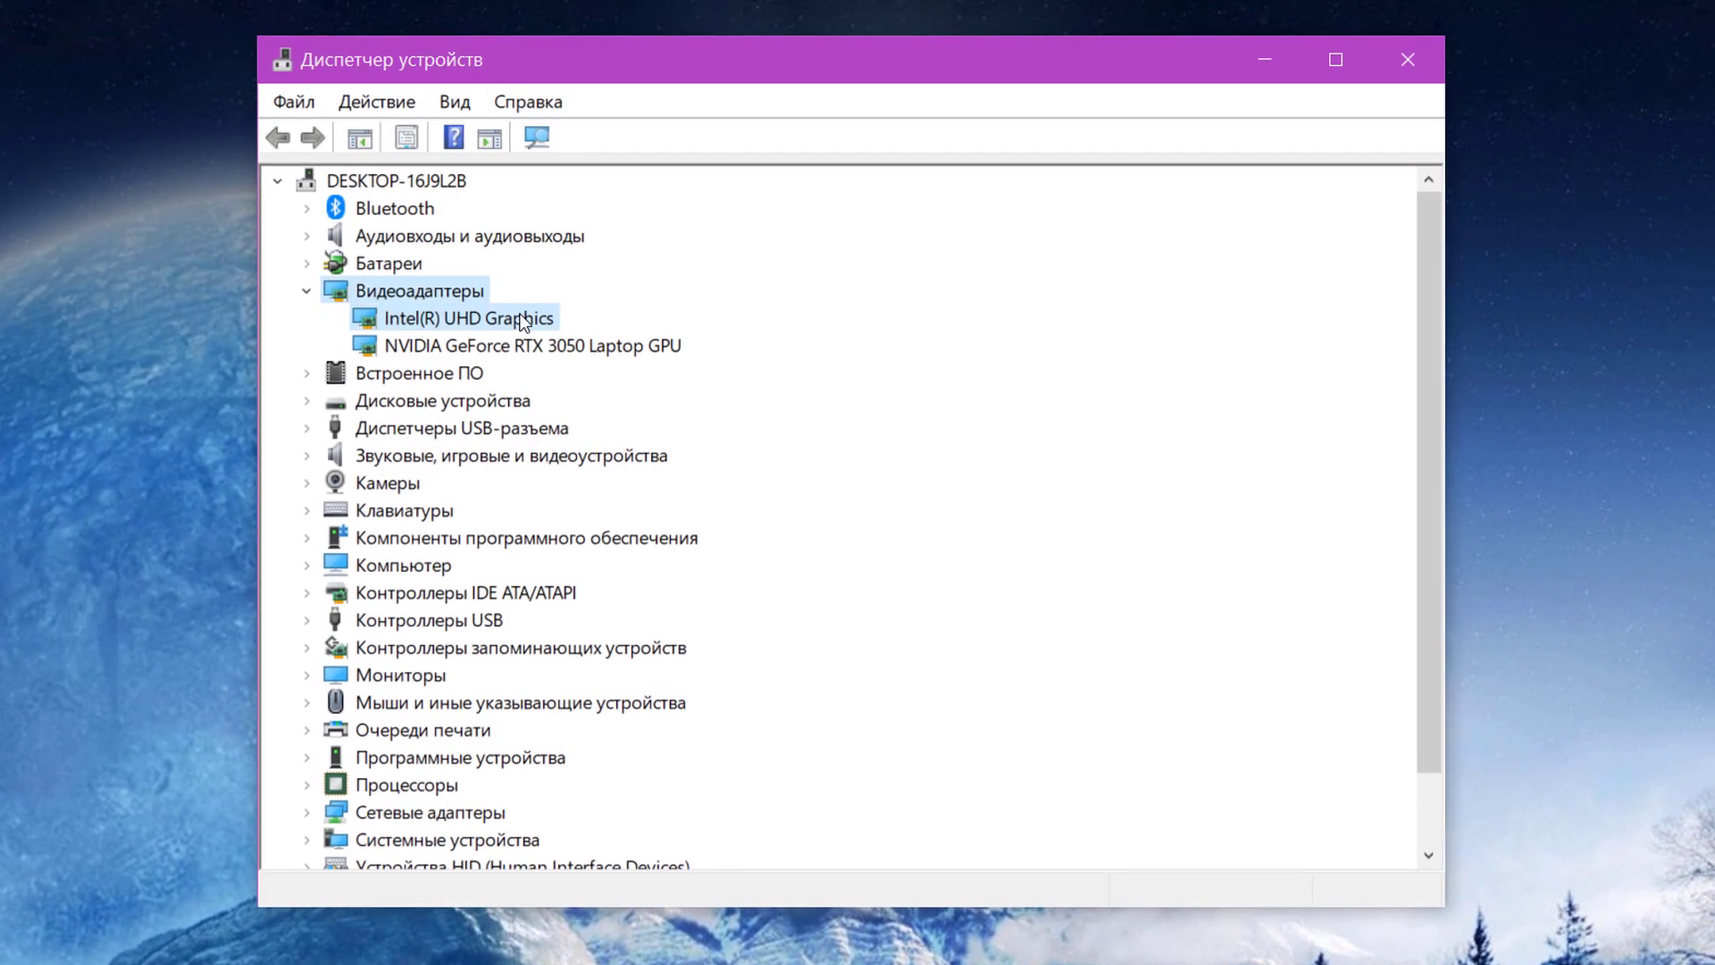
- Open the properties of Intel(R) UHD Graphics and view its driver information
double_click(522, 320)
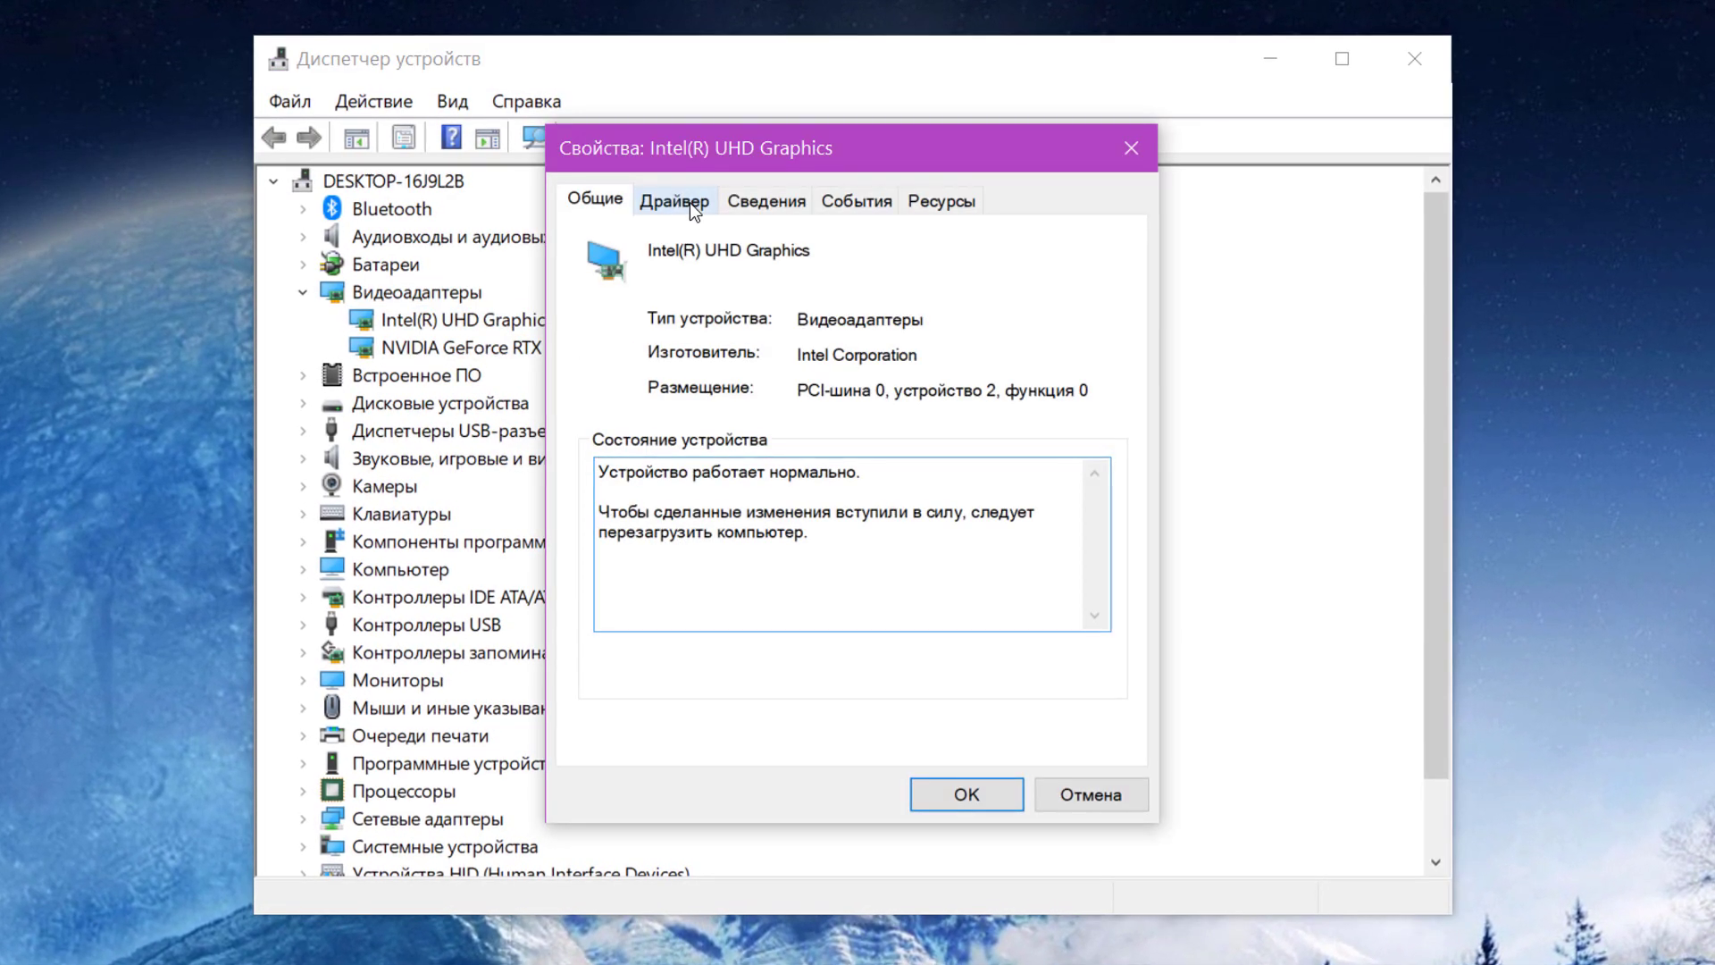
left_click(689, 202)
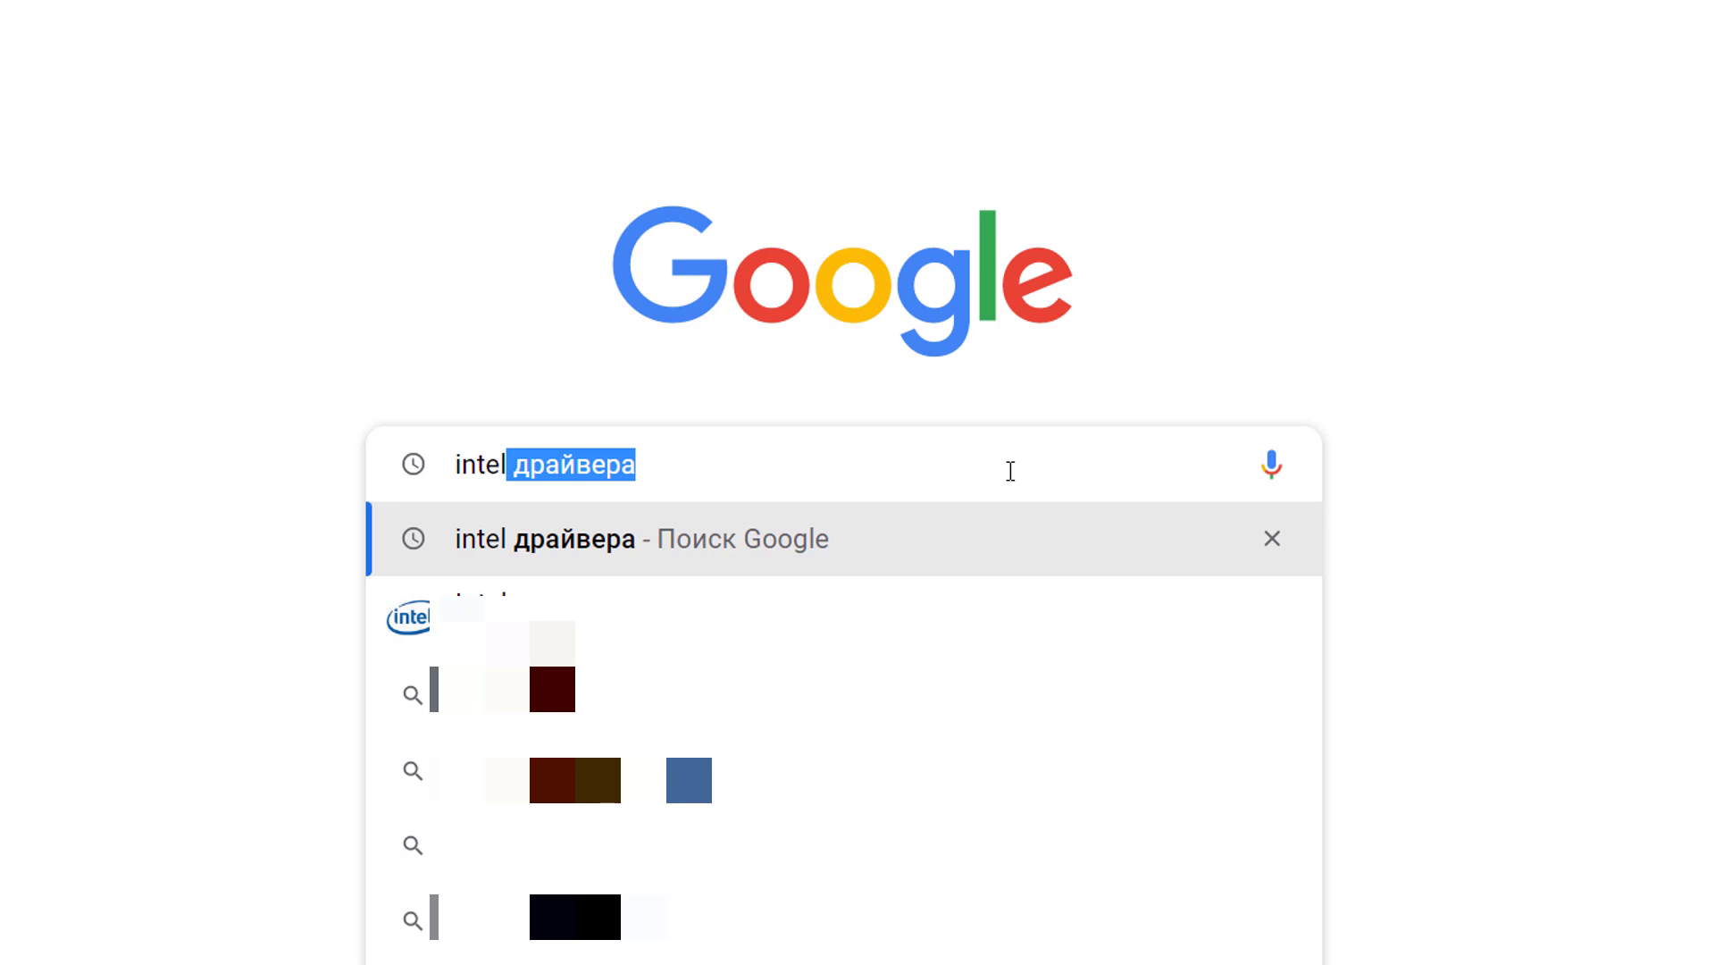
- Search Google for "intel драйвера" and open the Download Intel Drivers and Software page on intel.com
key("Return")
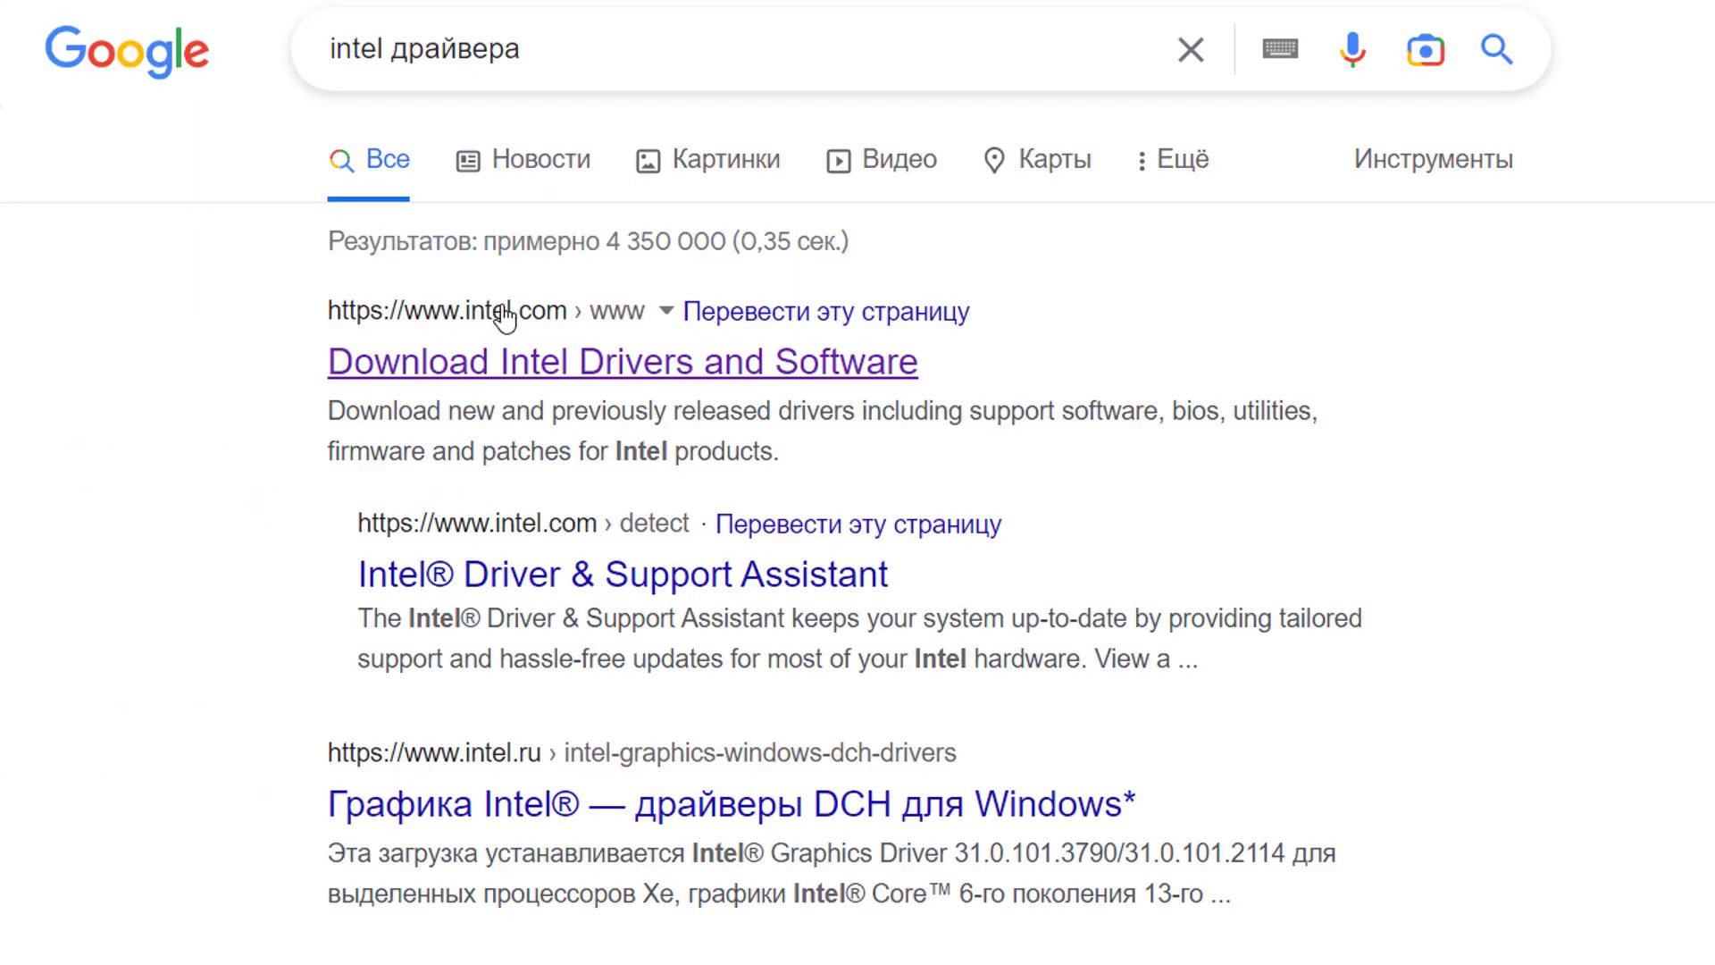
left_click(539, 368)
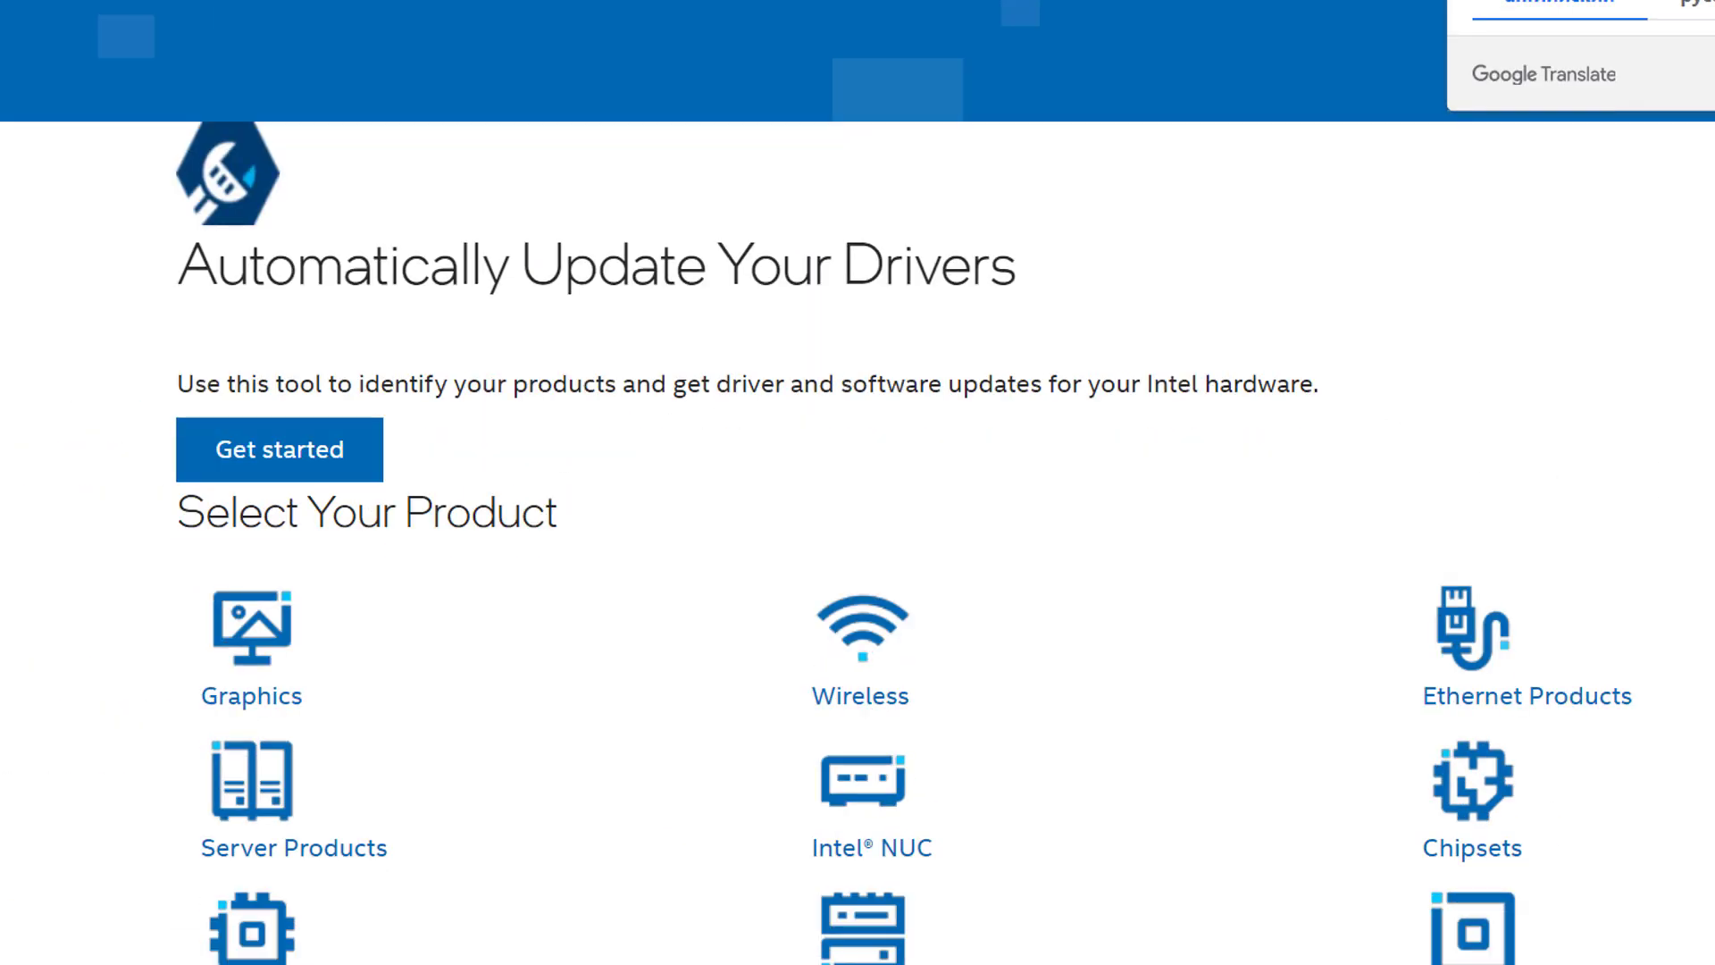
- Filter the Intel downloads to the Graphics product category and its Intel UHD Graphics Family
scroll(526, 393, "down", 2)
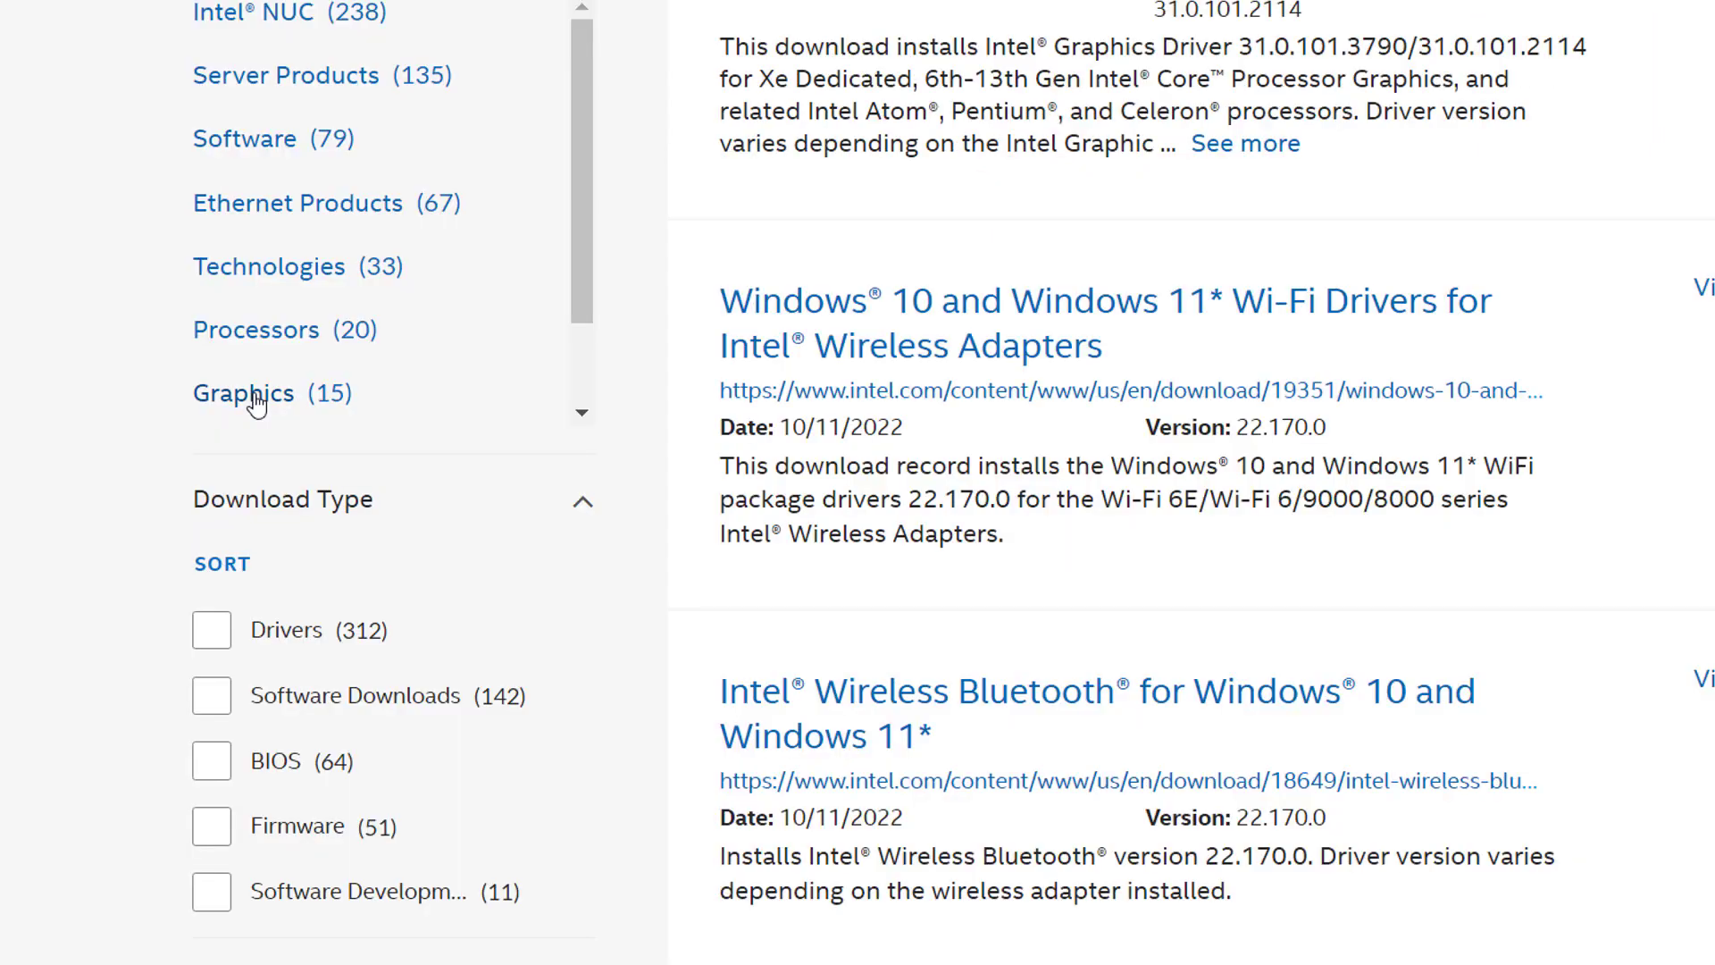
left_click(255, 399)
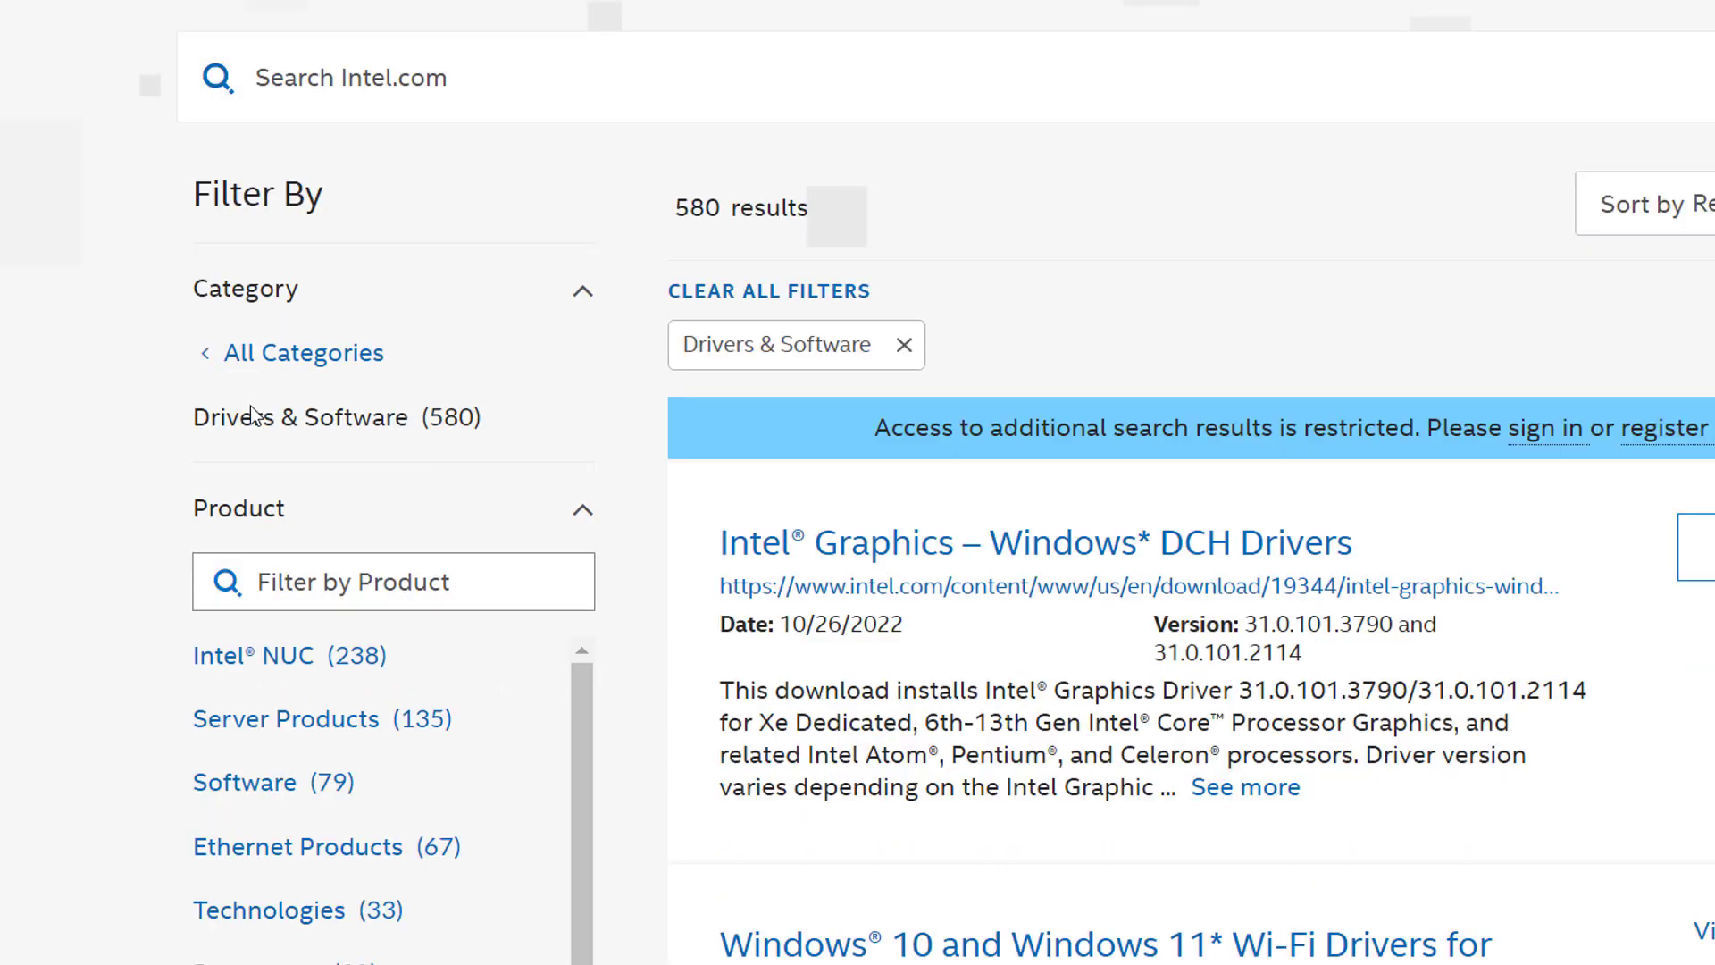
scroll(191, 483, "down", 5)
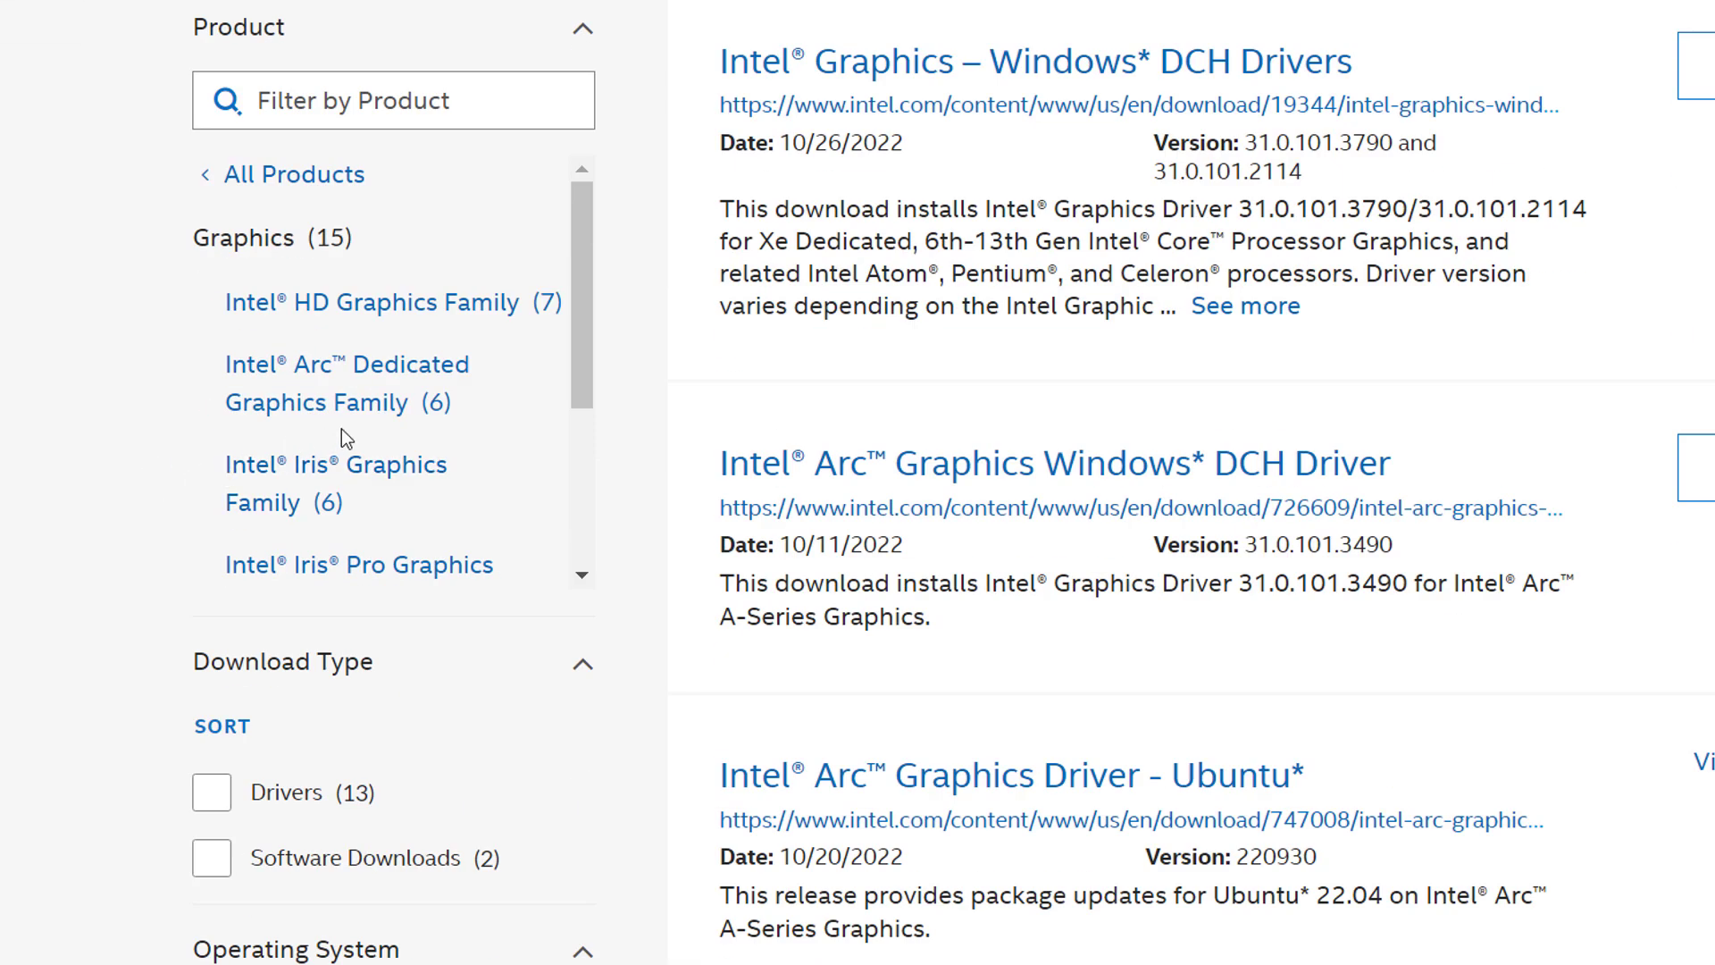
scroll(387, 418, "down", 5)
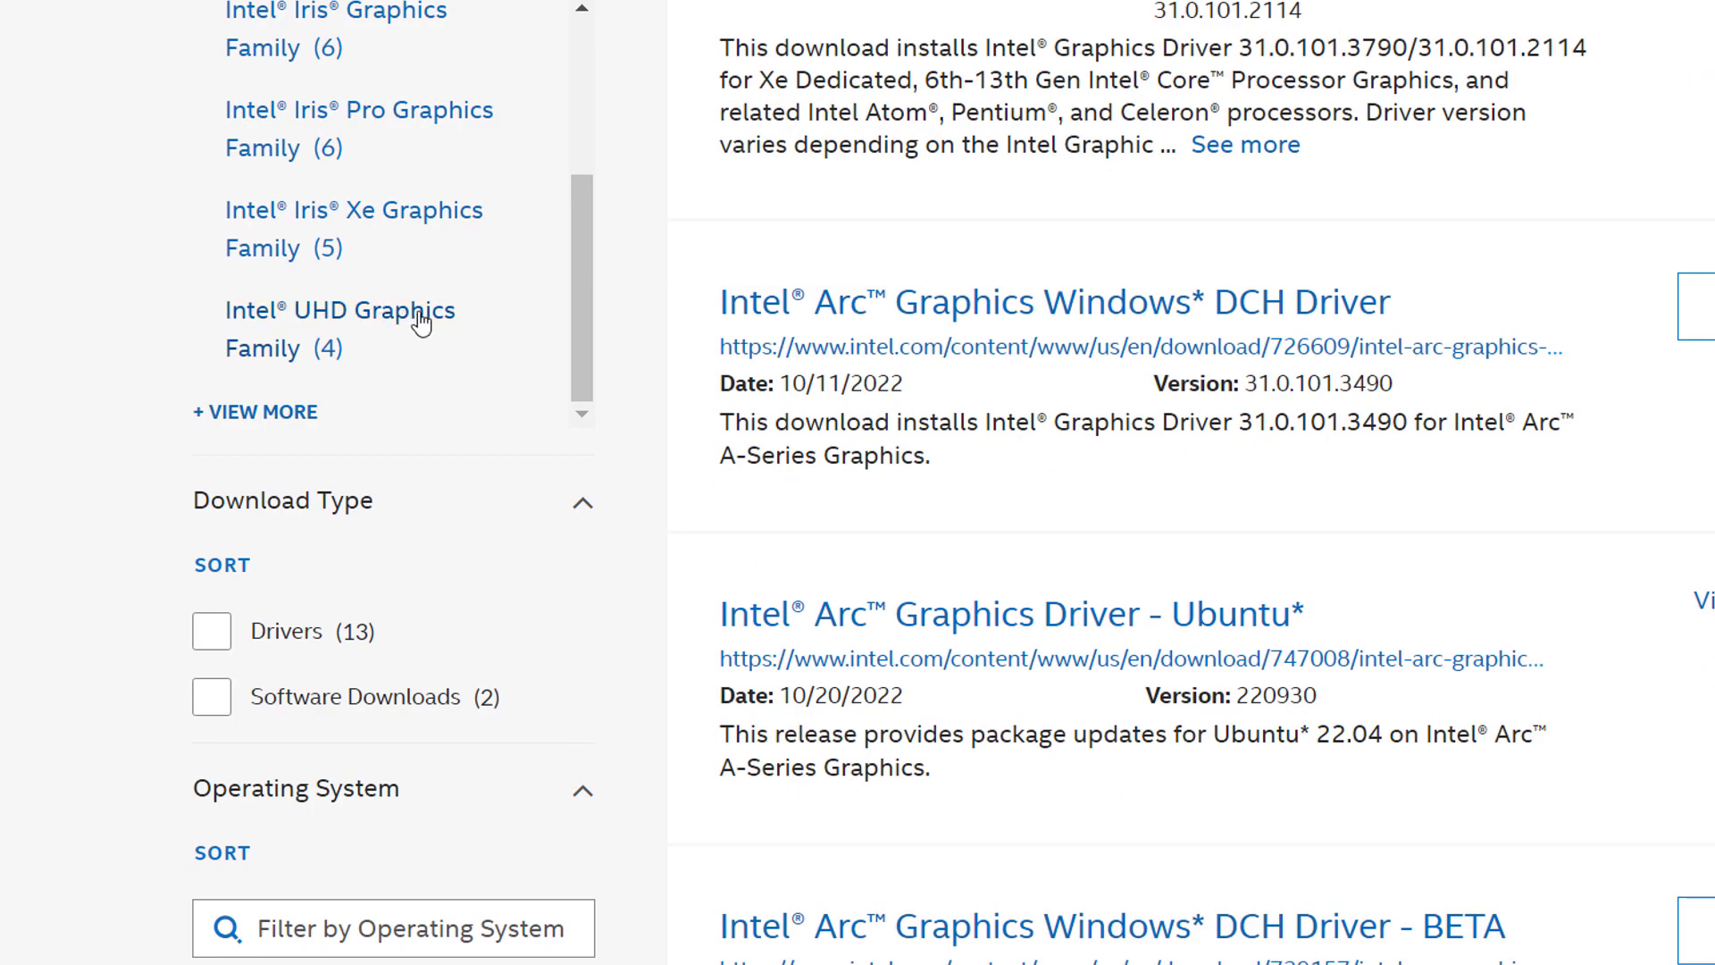
left_click(420, 322)
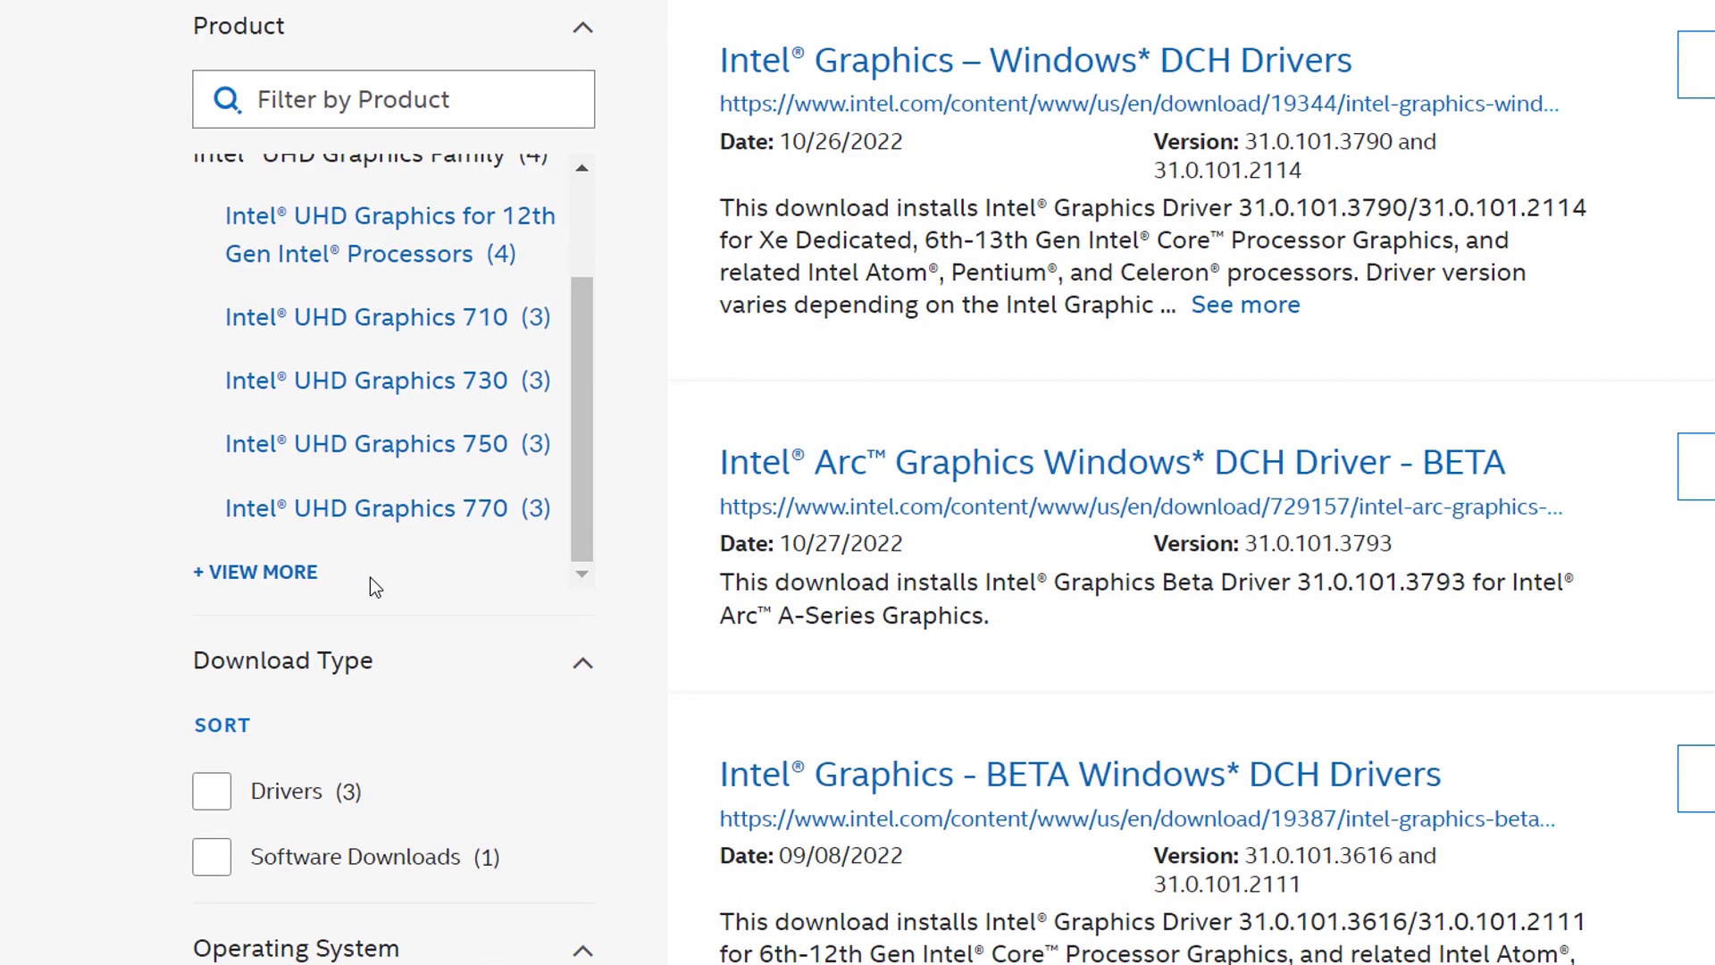
- Narrow the product filter to Intel UHD Graphics 630 and open the download for Intel Graphics – Windows DCH Drivers
left_click(304, 574)
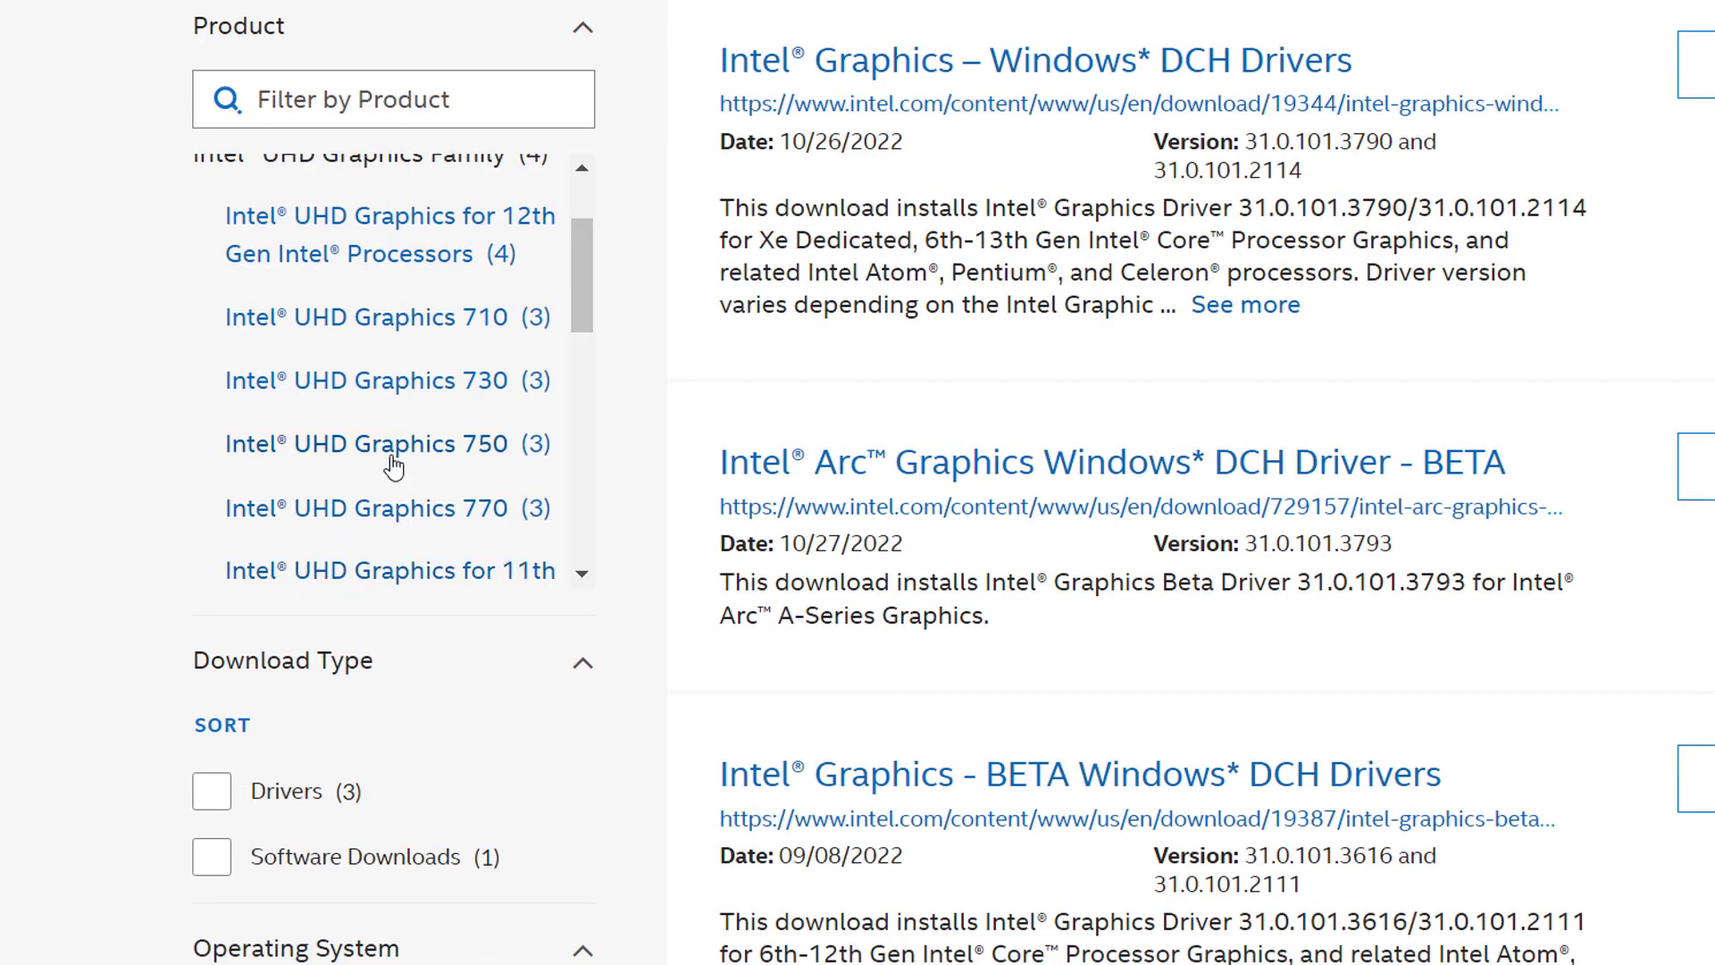
scroll(391, 462, "down", 3)
scroll(394, 460, "down", 2)
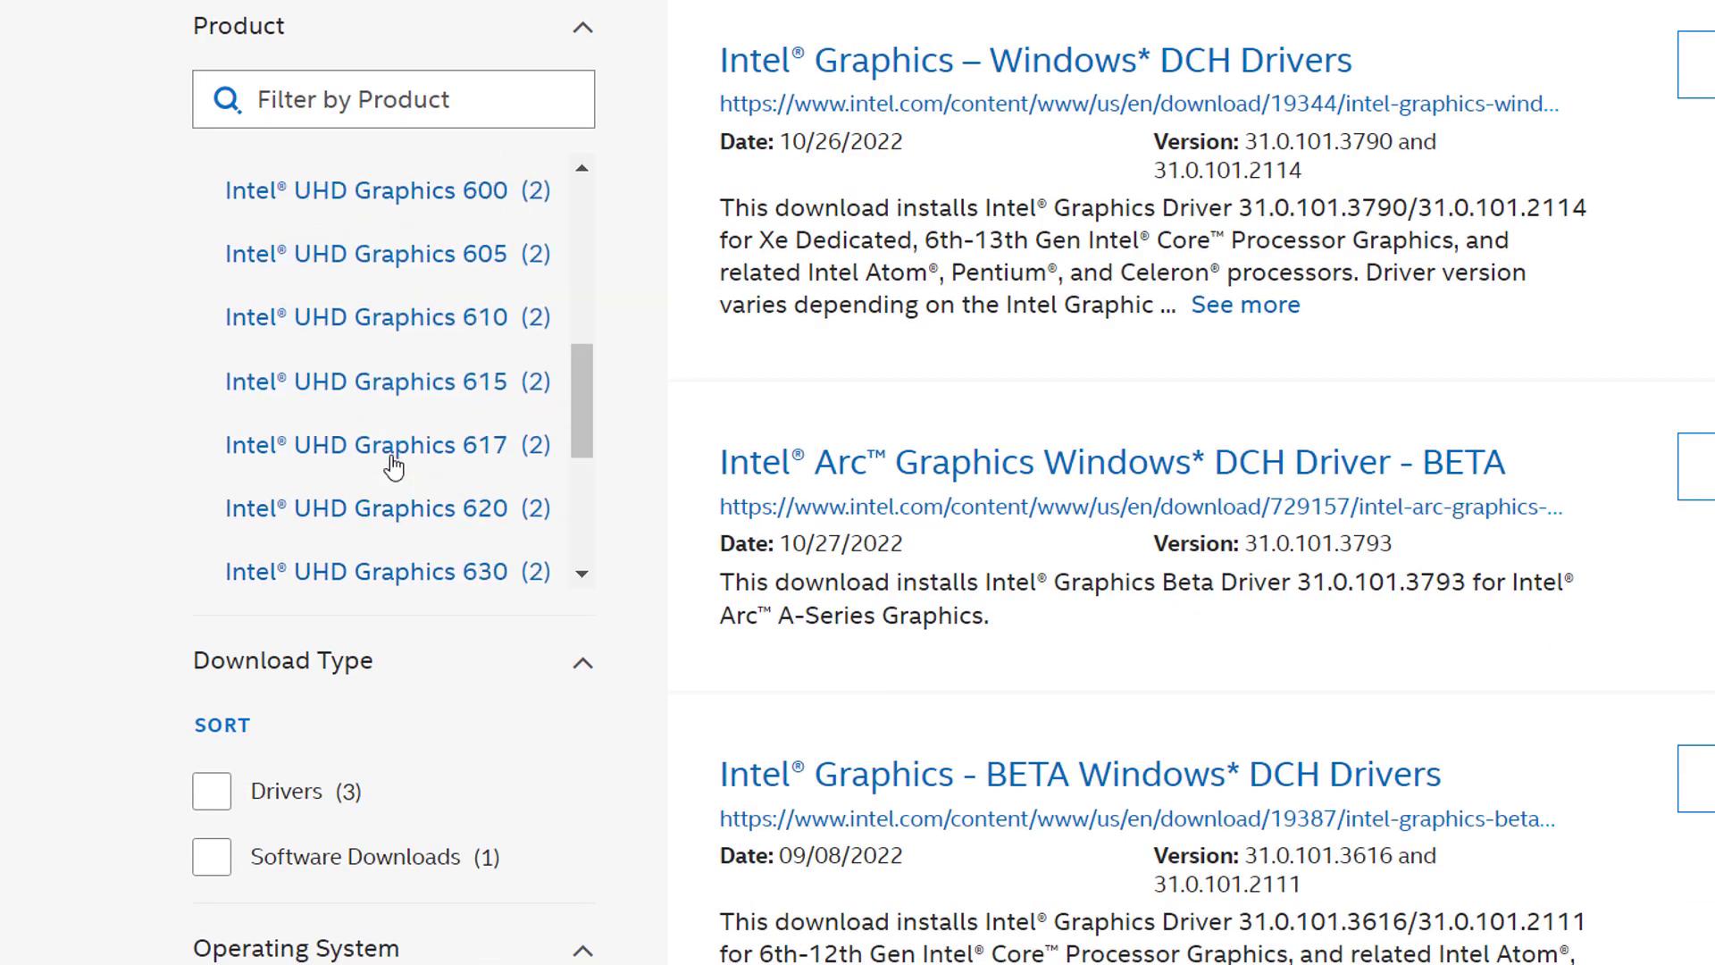
scroll(394, 467, "down", 2)
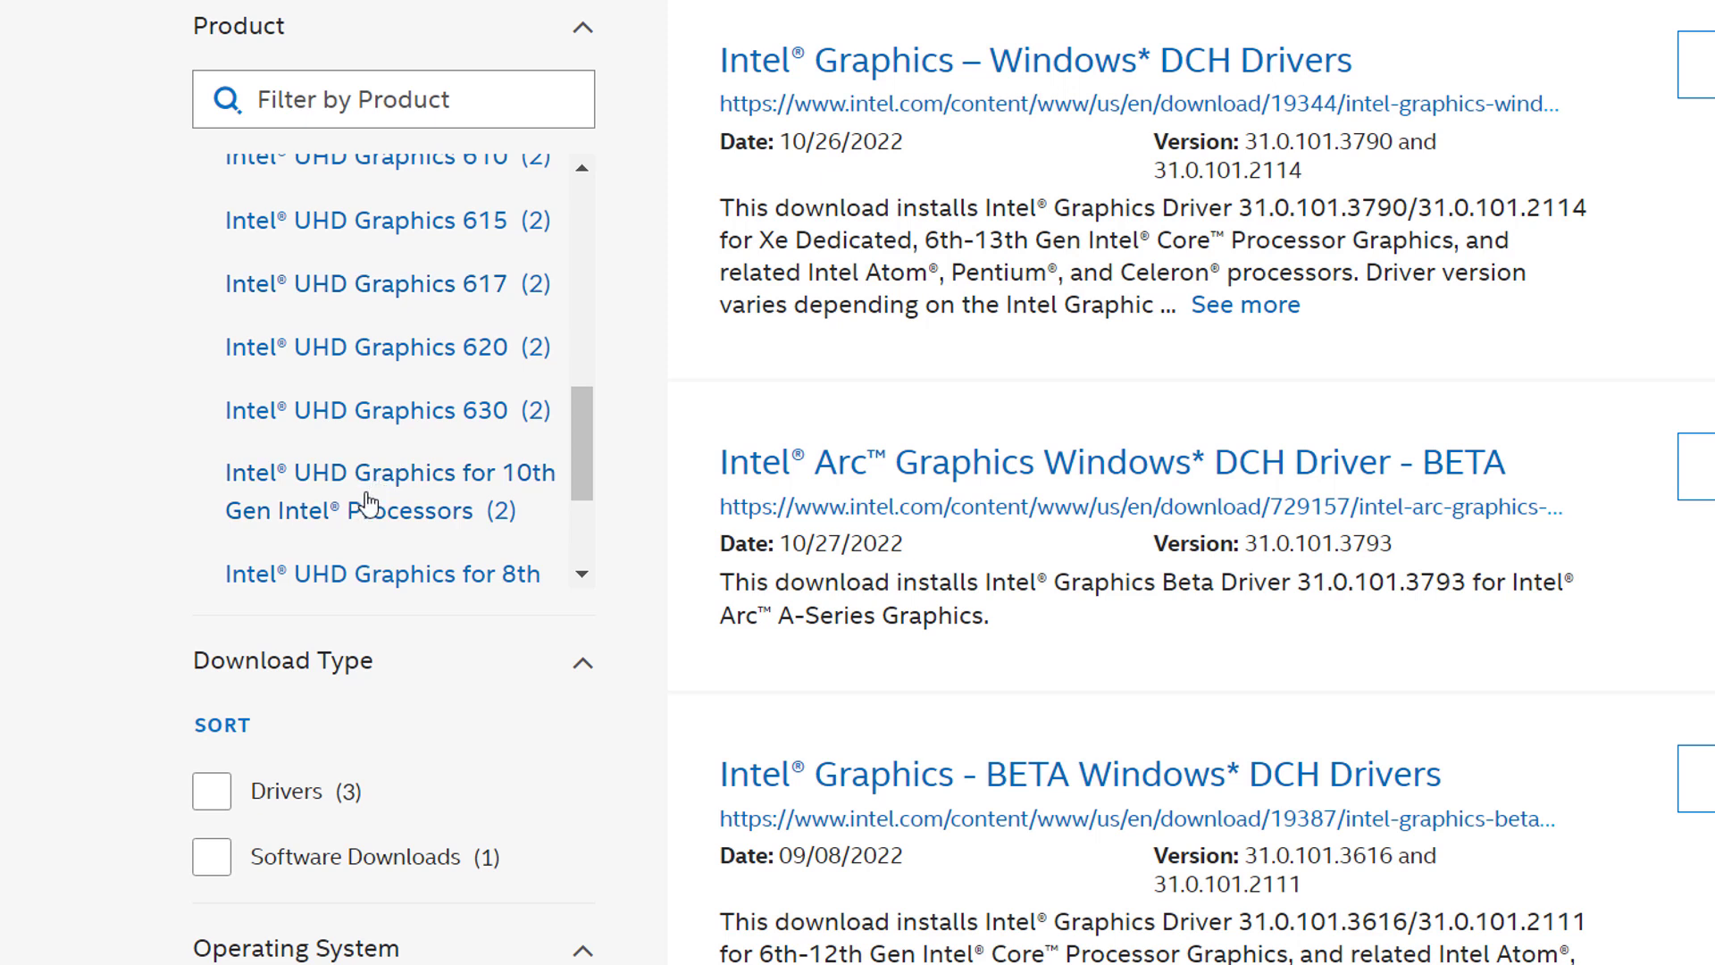
left_click(415, 420)
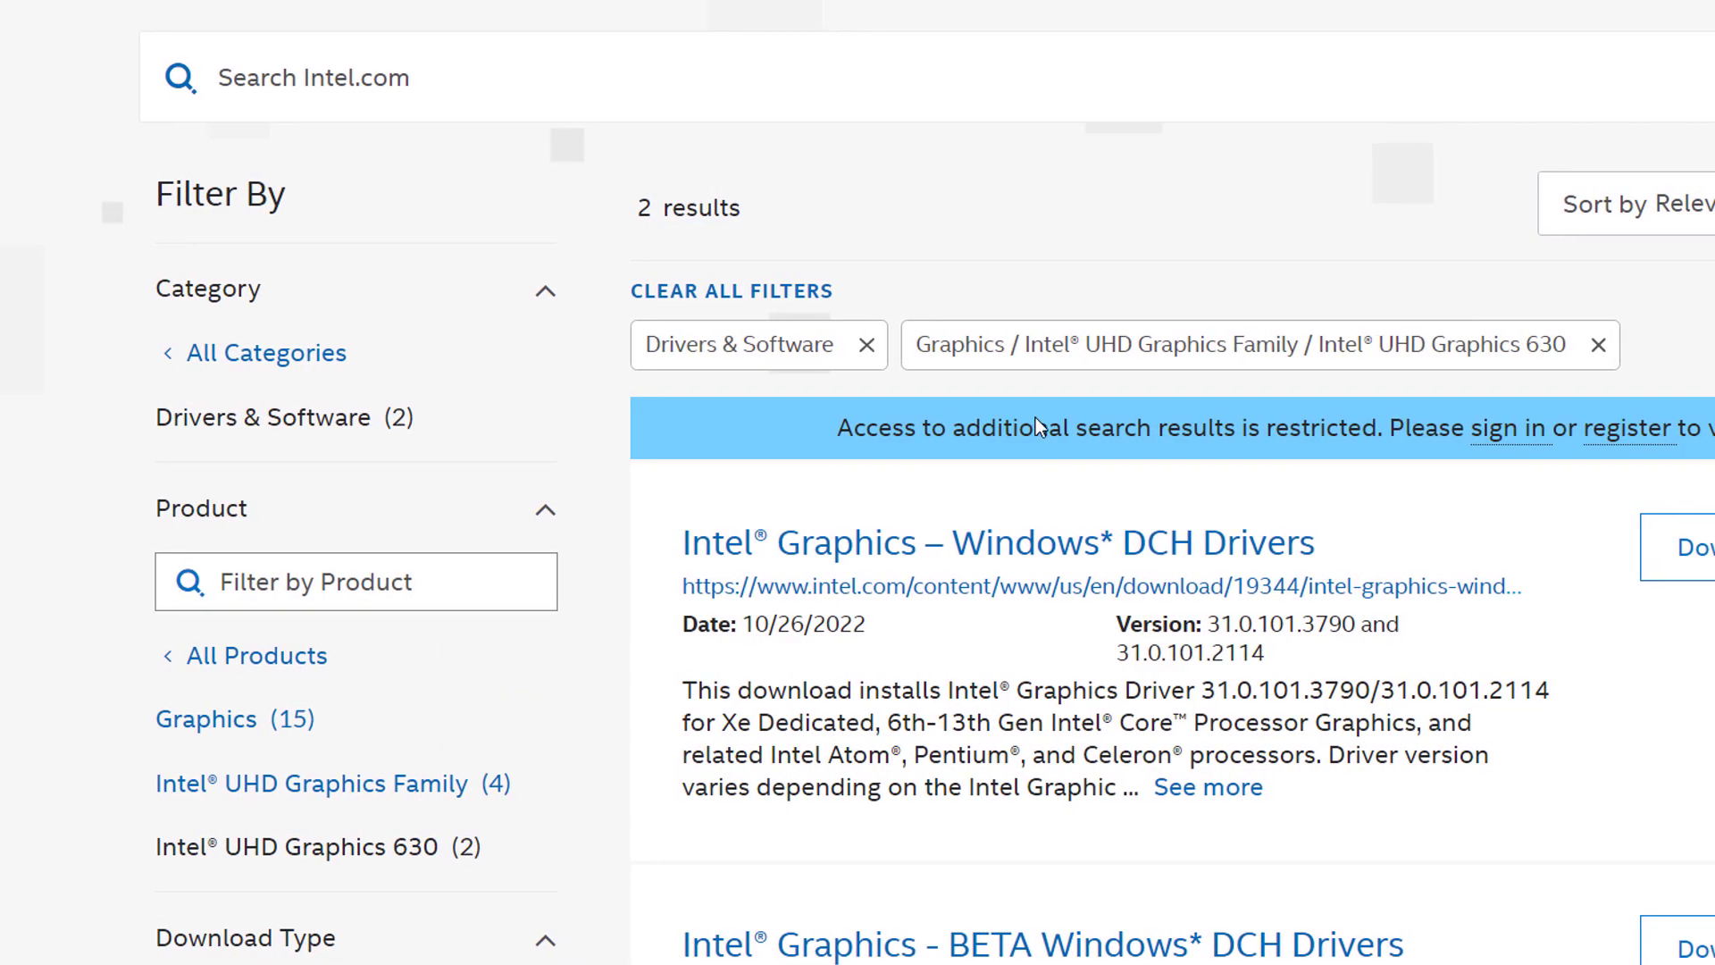
scroll(1036, 427, "down", 3)
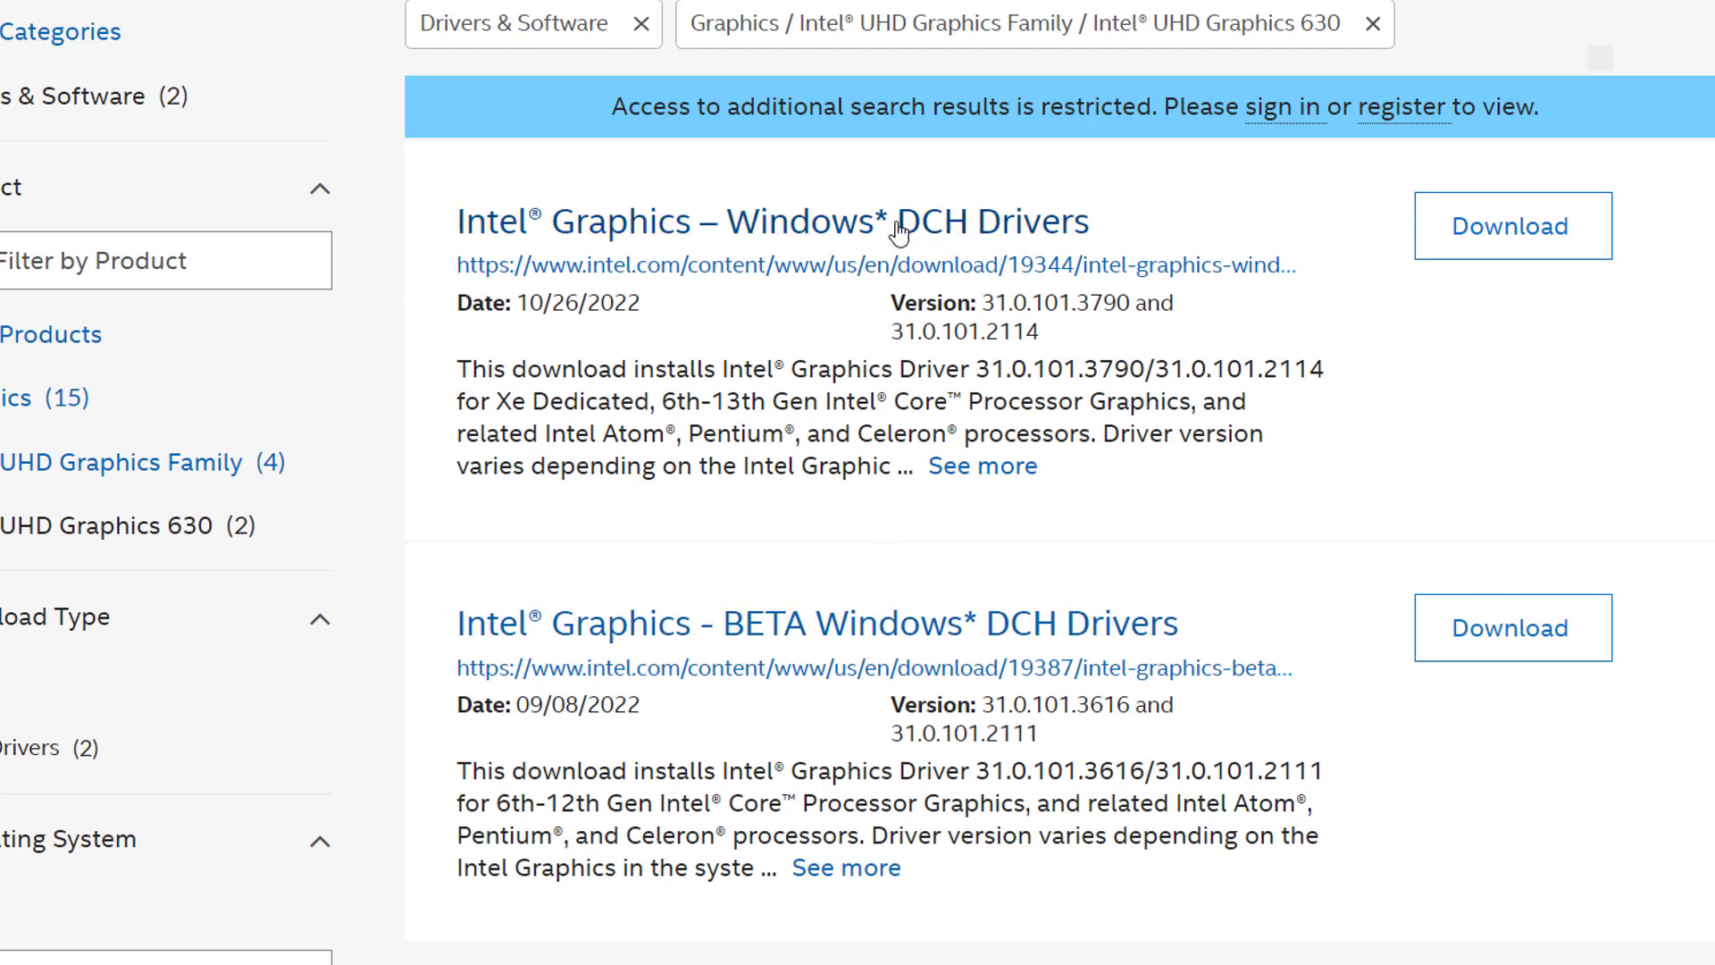
left_click(1517, 232)
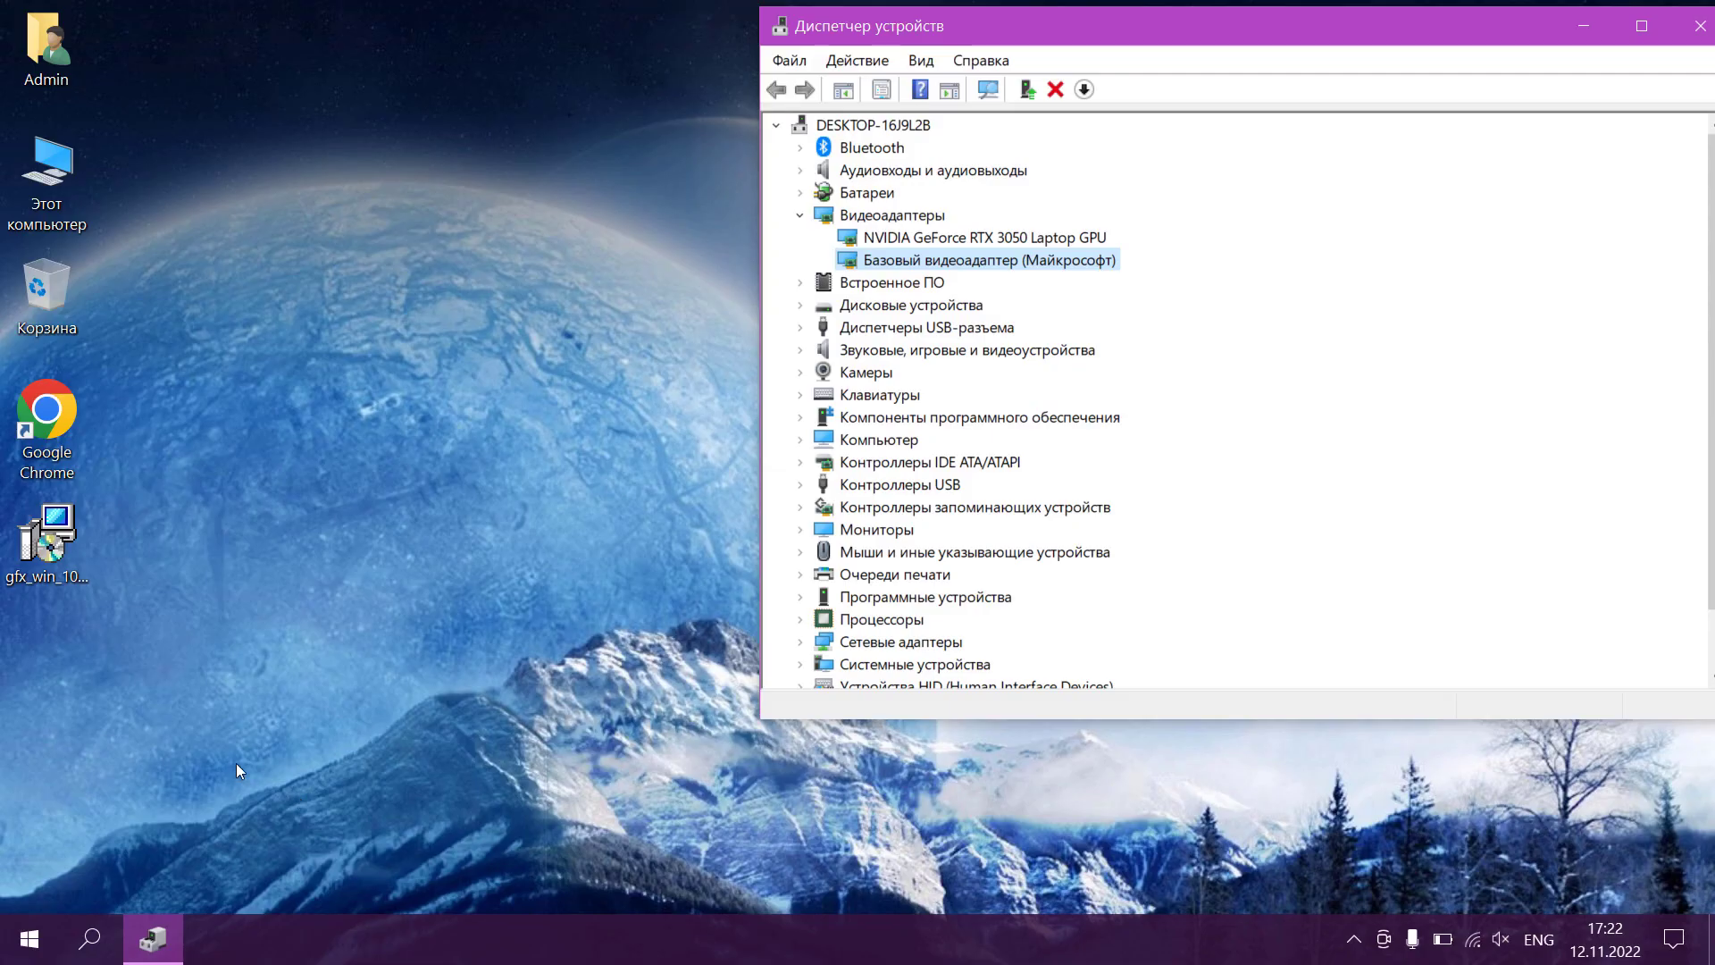
- Launch the desktop installer gfx_win_101.3790_101.2114.exe and accept its license agreement
left_click(43, 558)
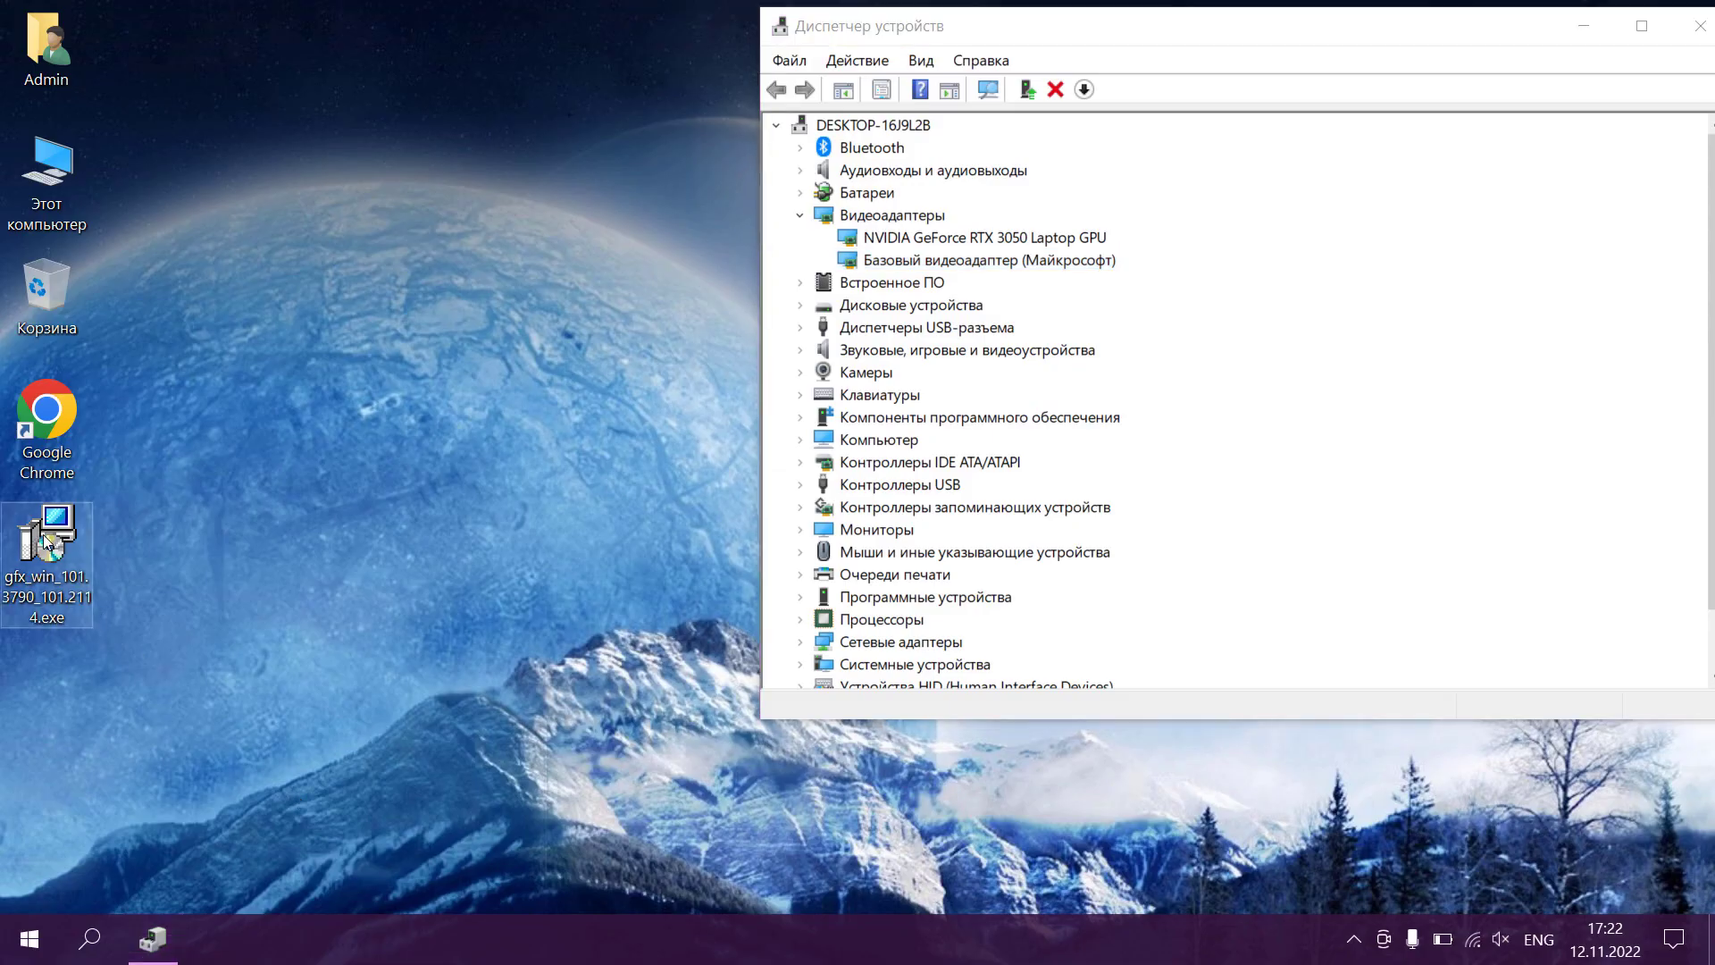
double_click(45, 540)
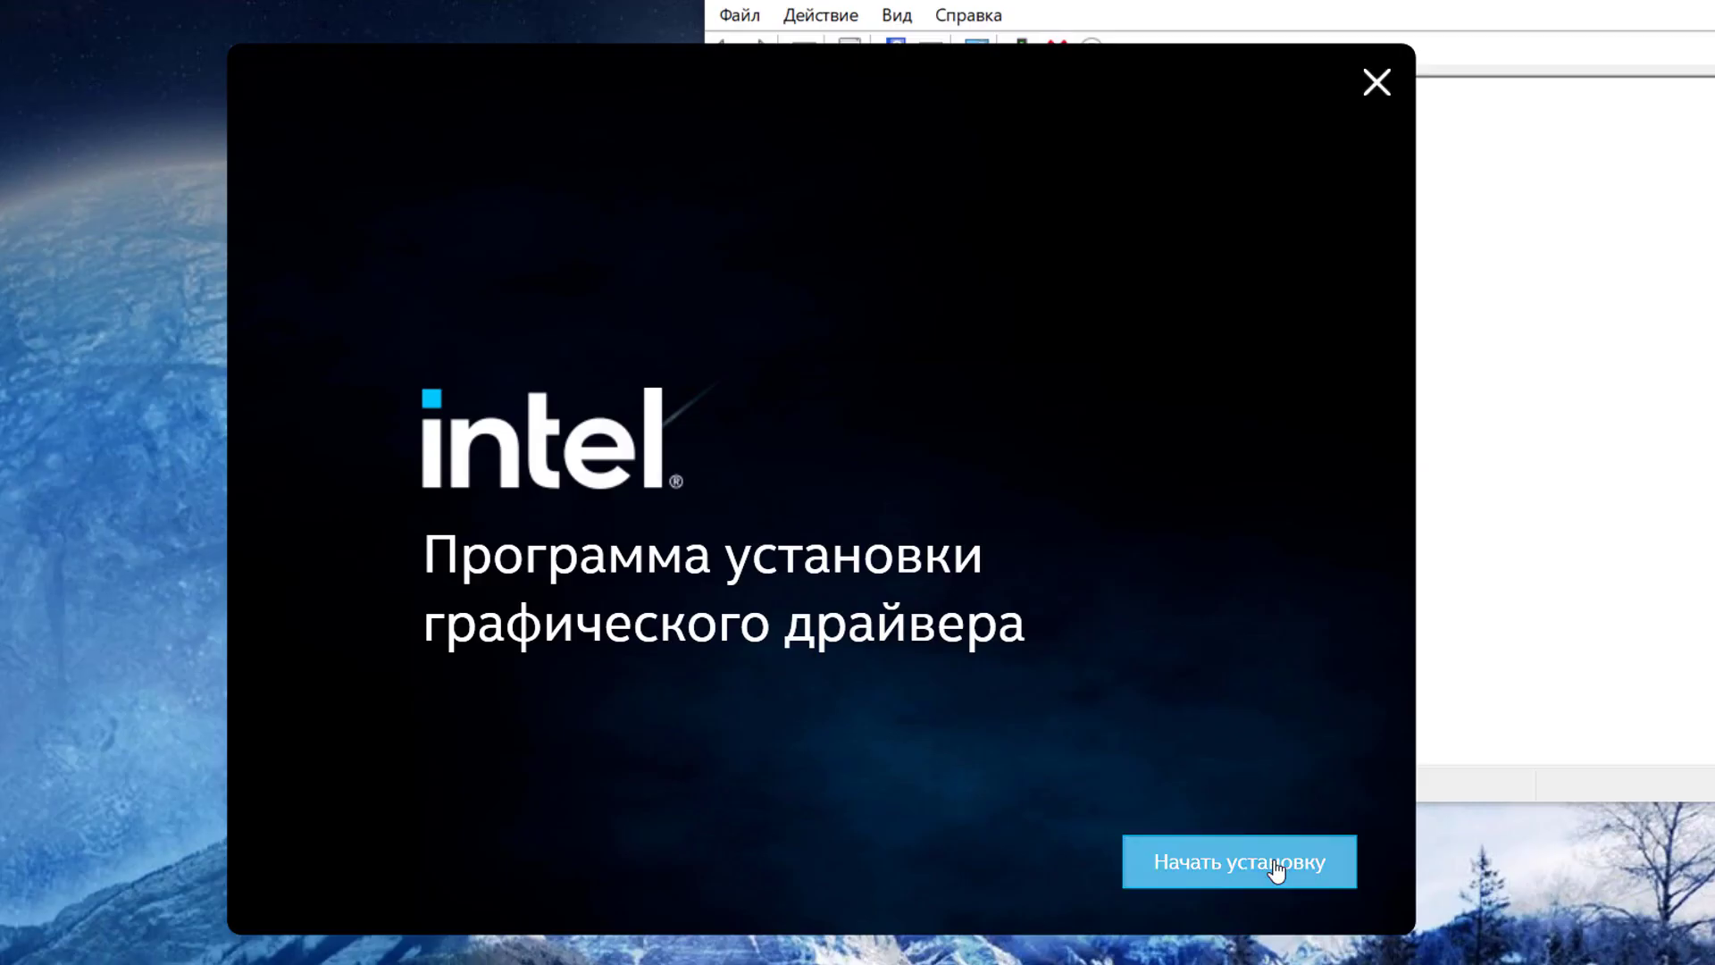
left_click(1279, 868)
scroll(1195, 715, "down", 5)
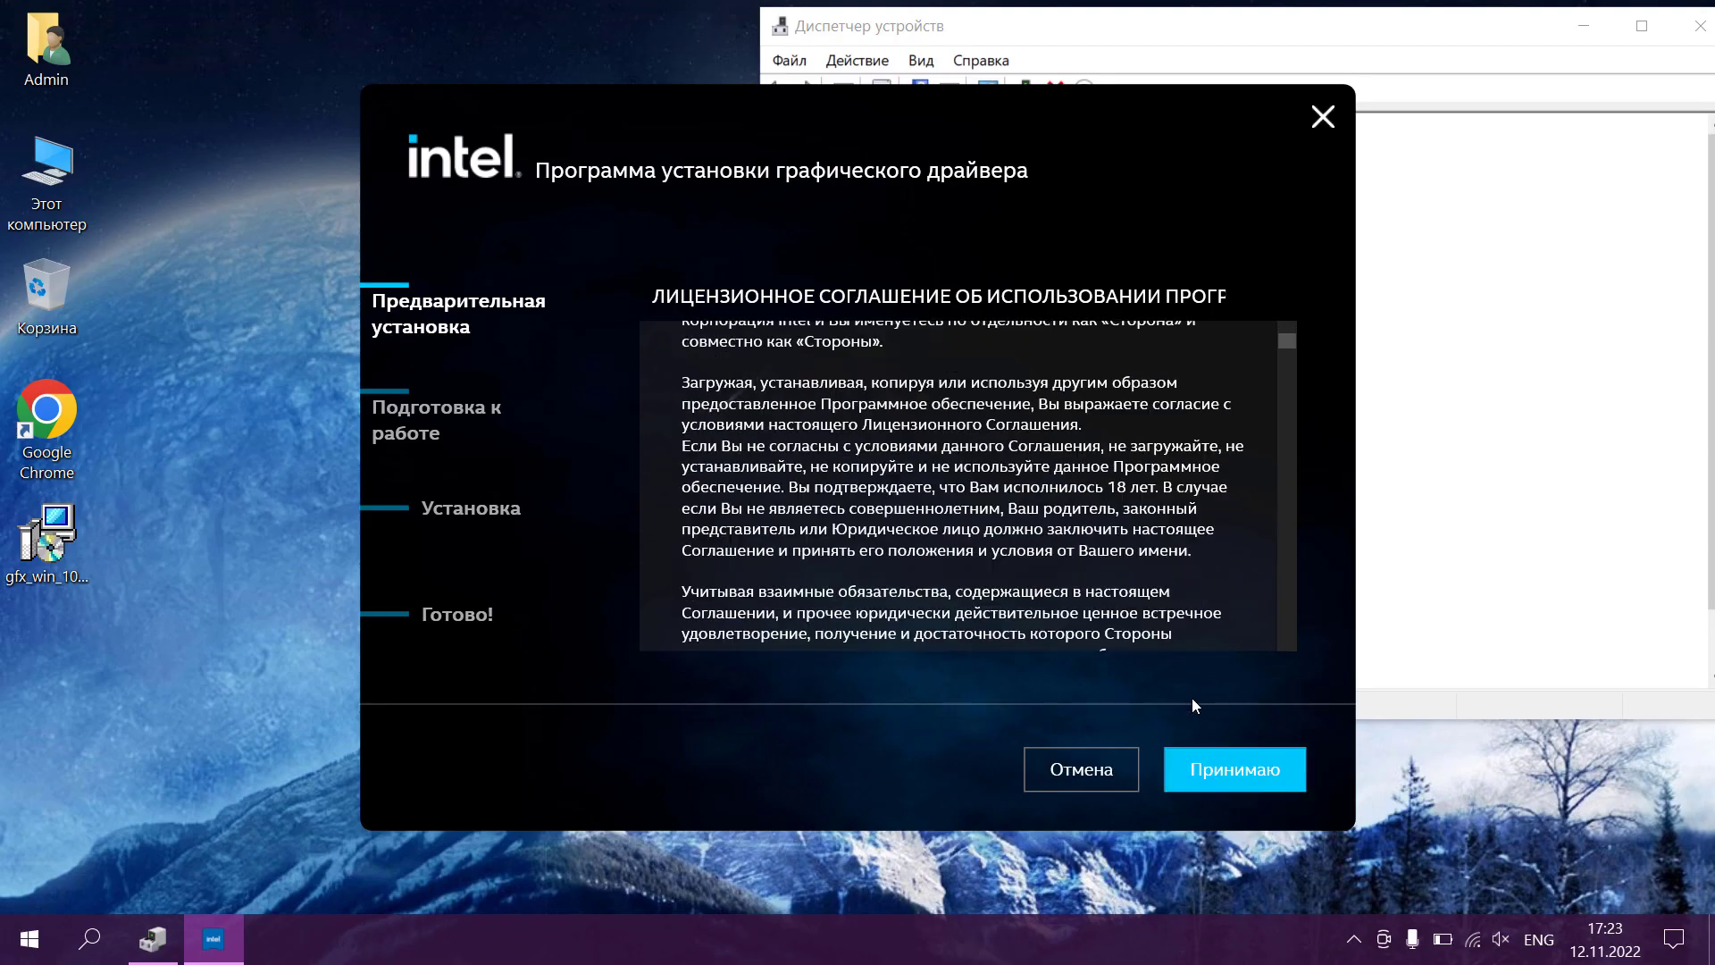
scroll(1192, 706, "down", 2)
left_click(1235, 769)
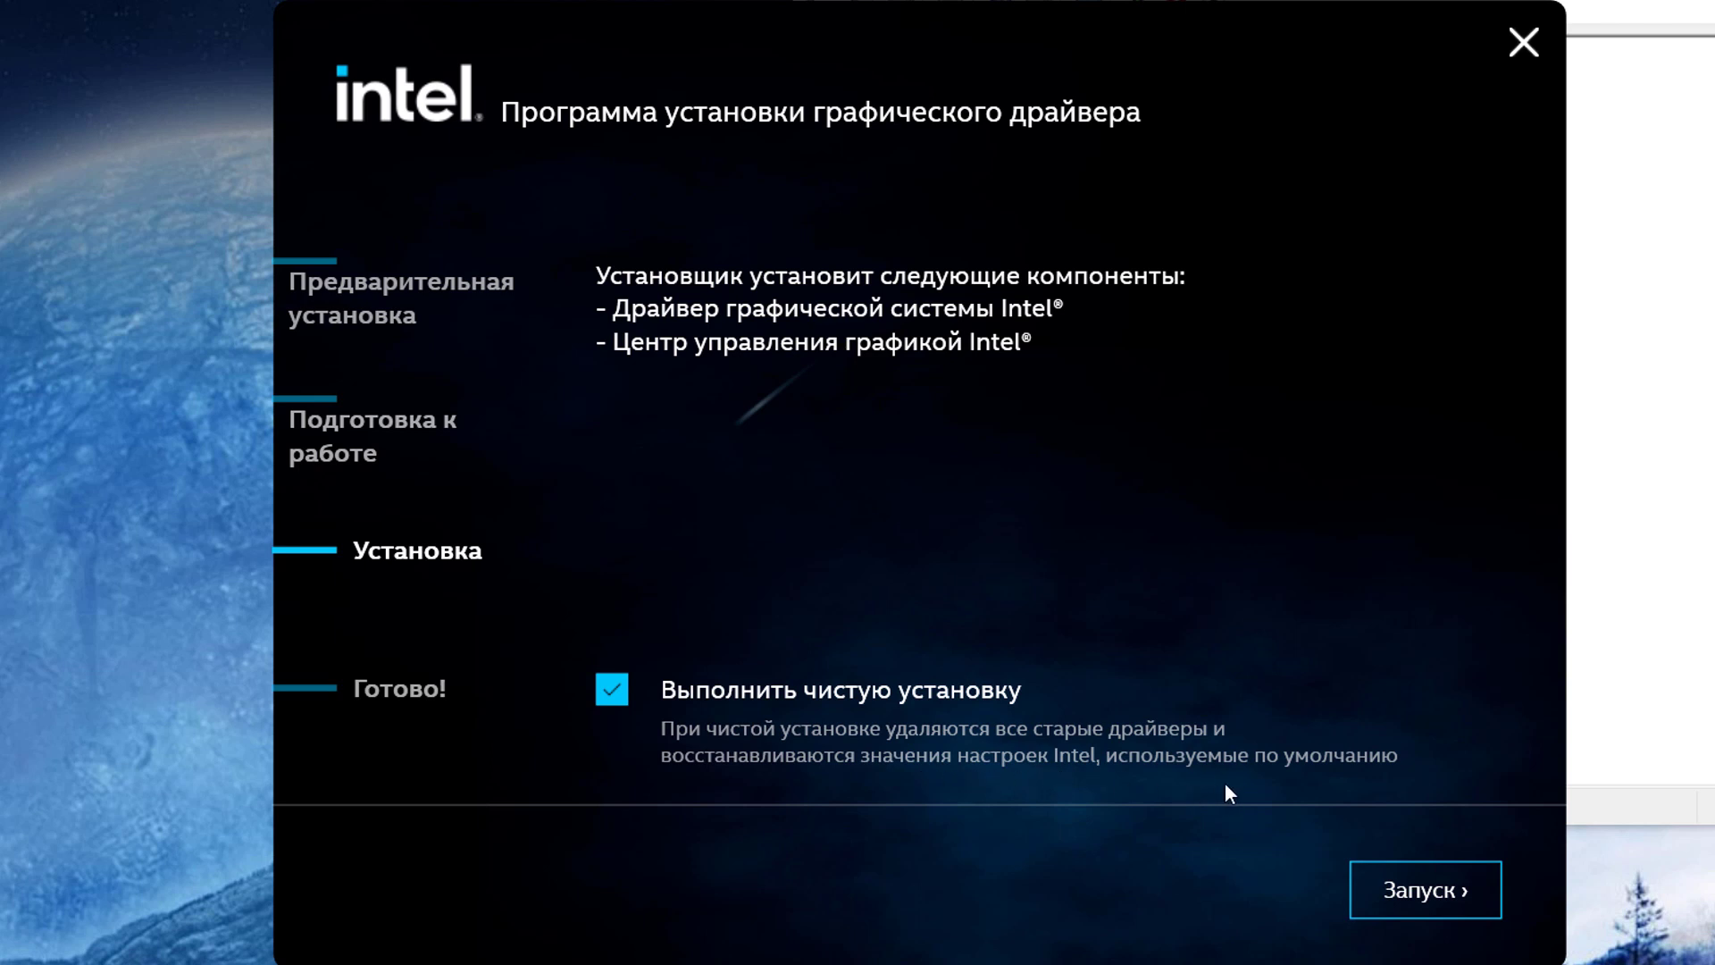
- Run the Intel graphics driver installation with the clean install option enabled and show the installation details
left_click(1365, 890)
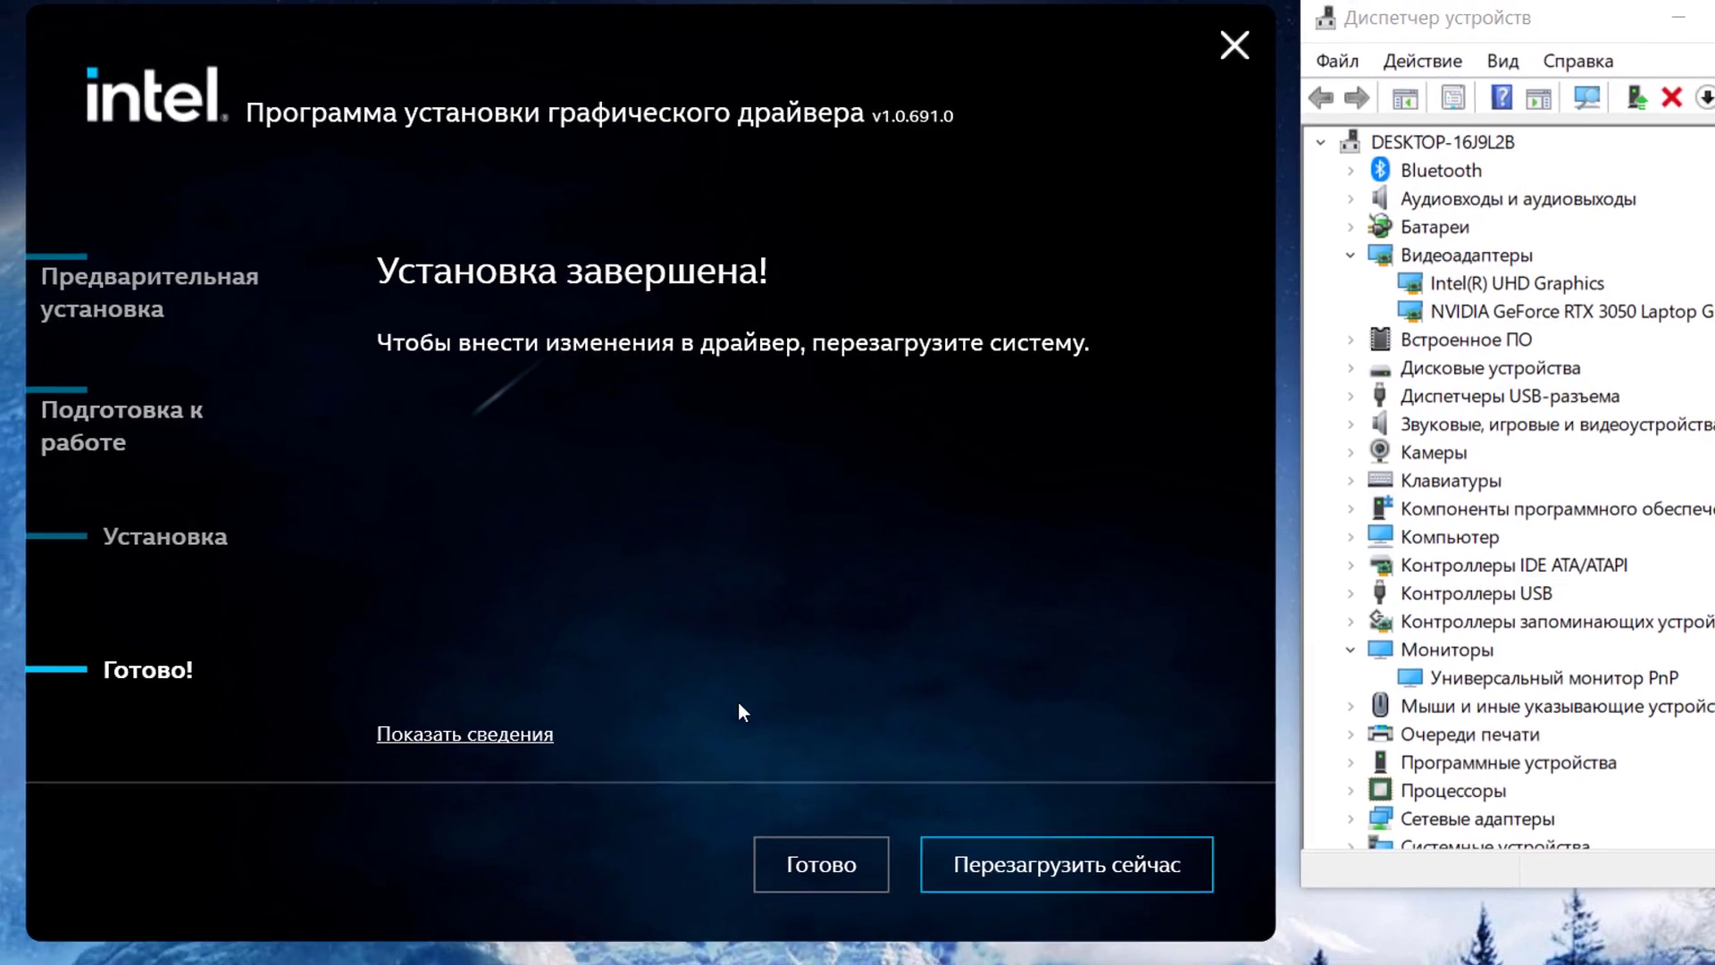
left_click(538, 722)
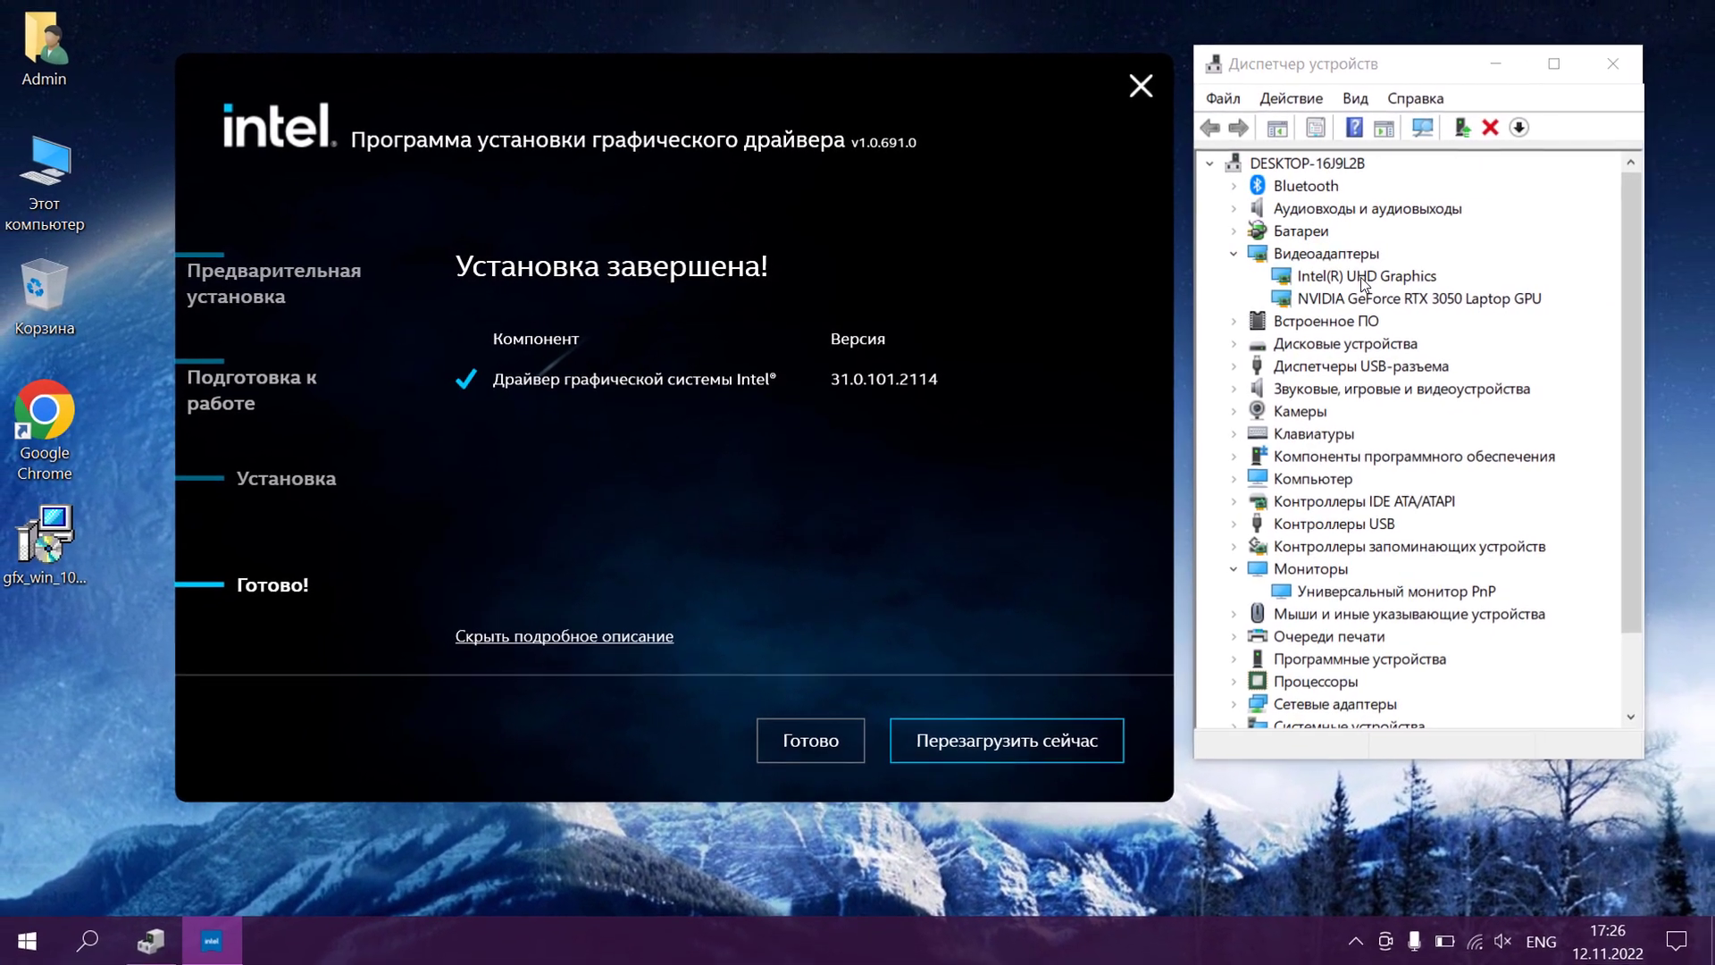
- Maximize Device Manager and check the driver information in the Intel(R) UHD Graphics properties after the clean installation
left_click(1365, 277)
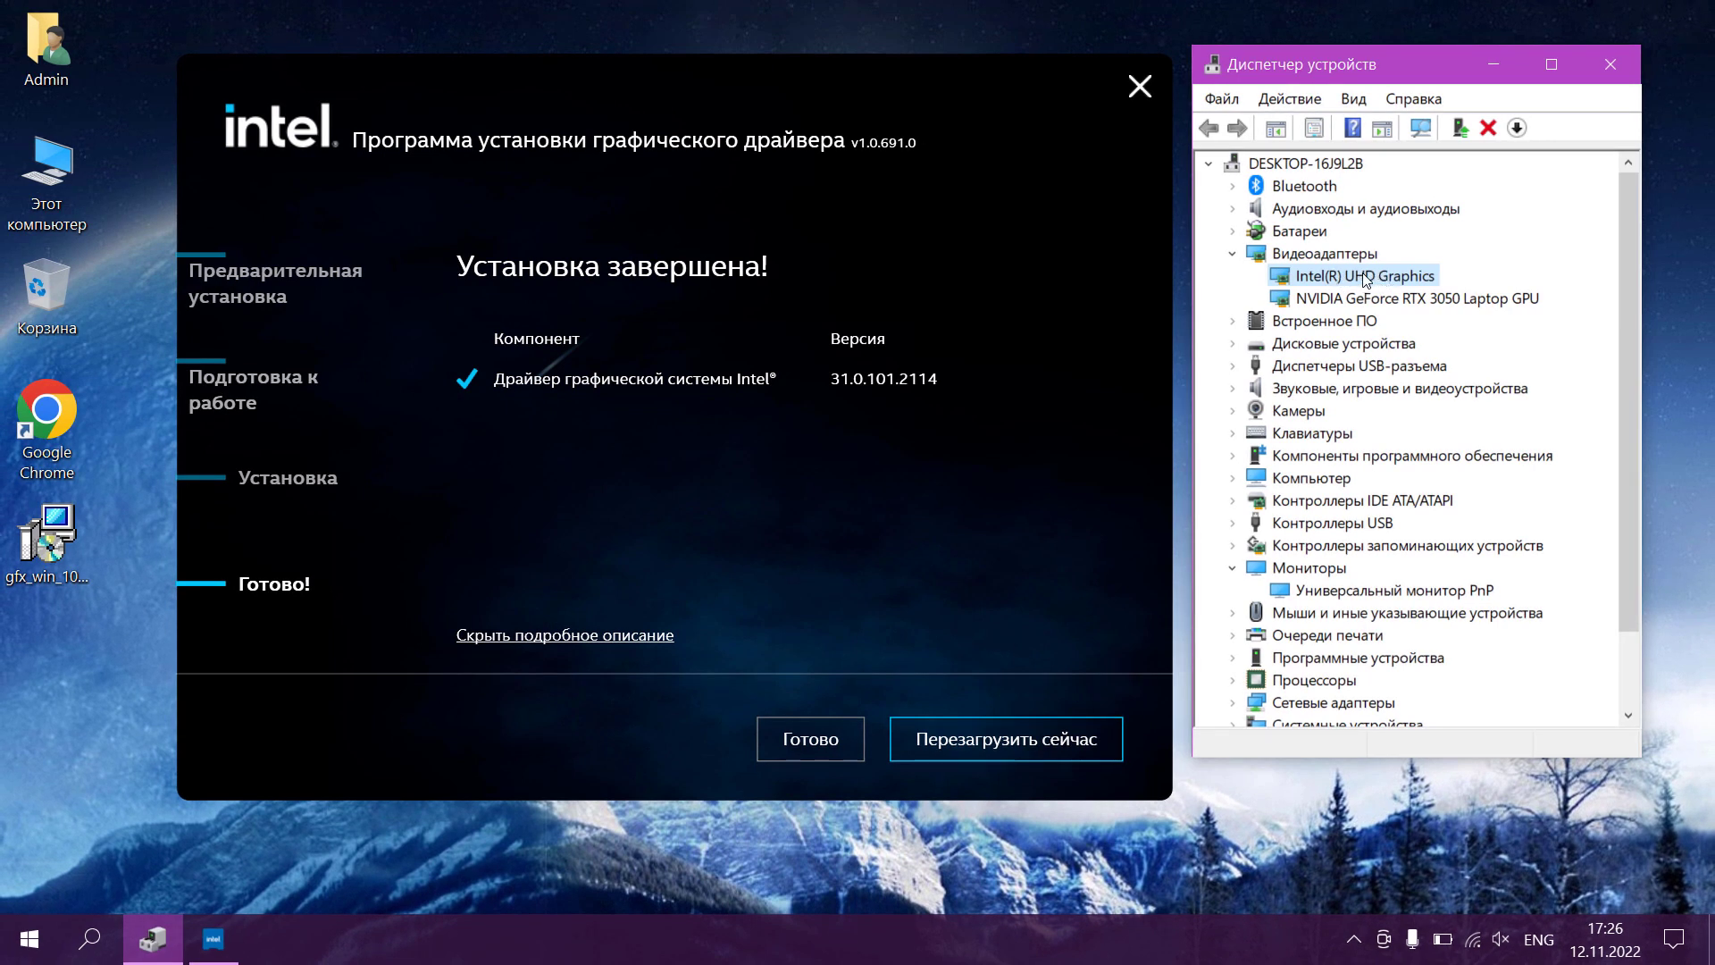
key("super+Up")
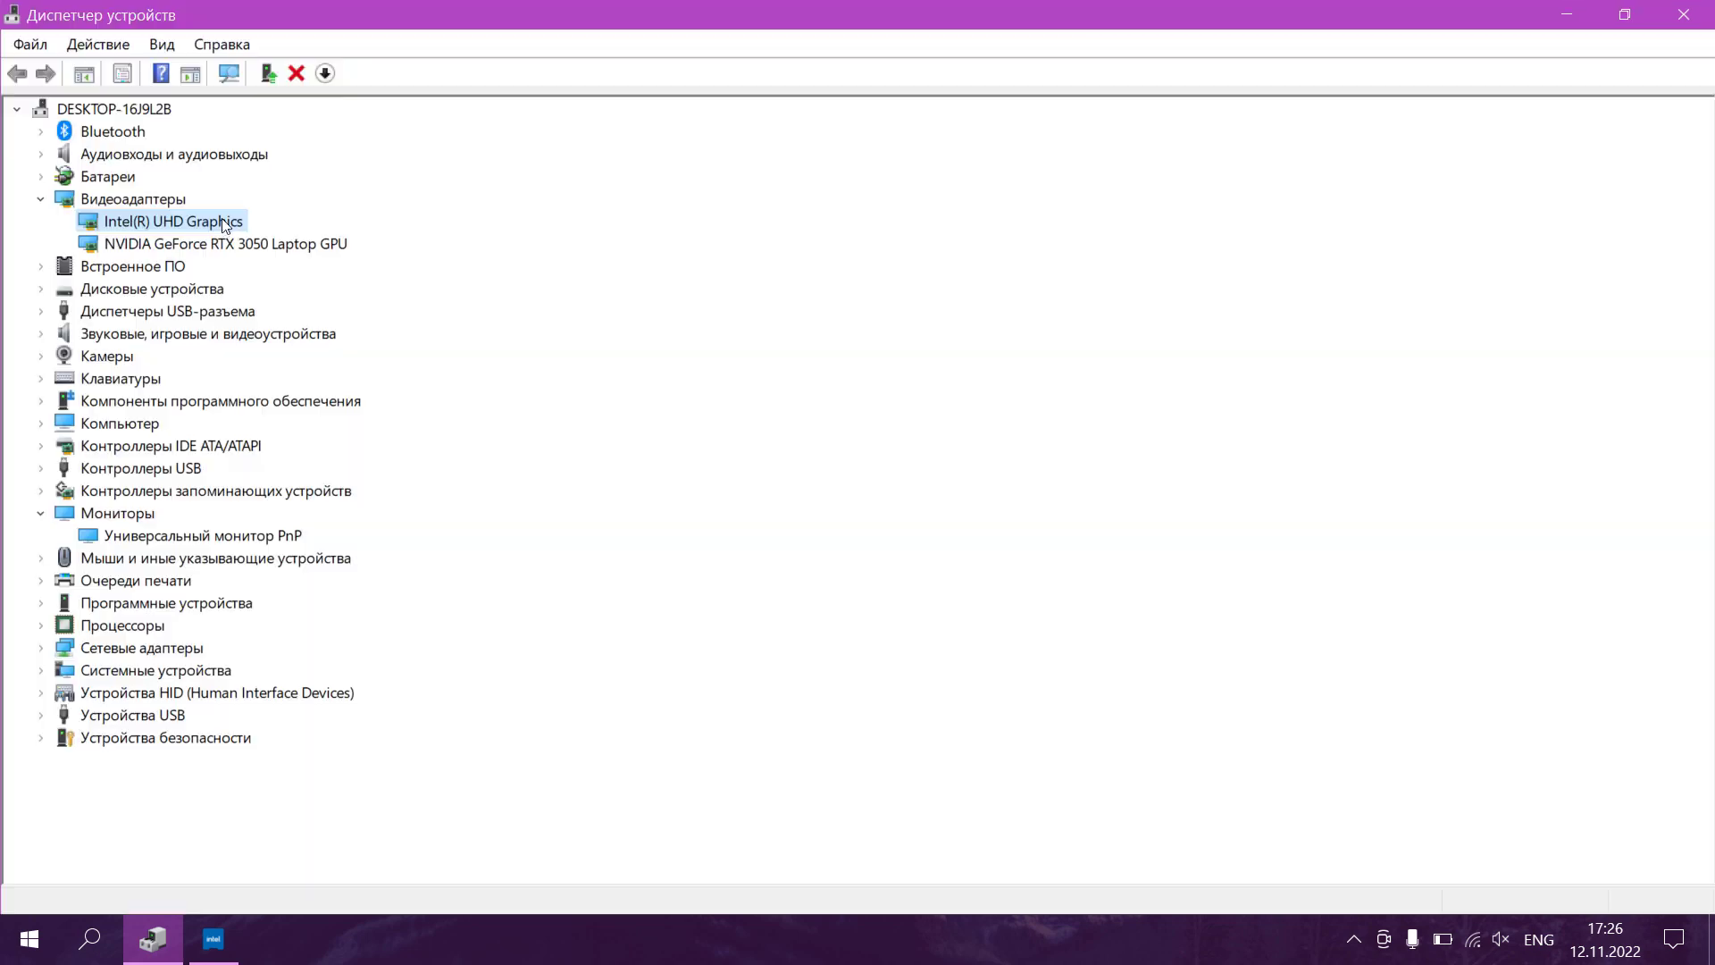
double_click(222, 223)
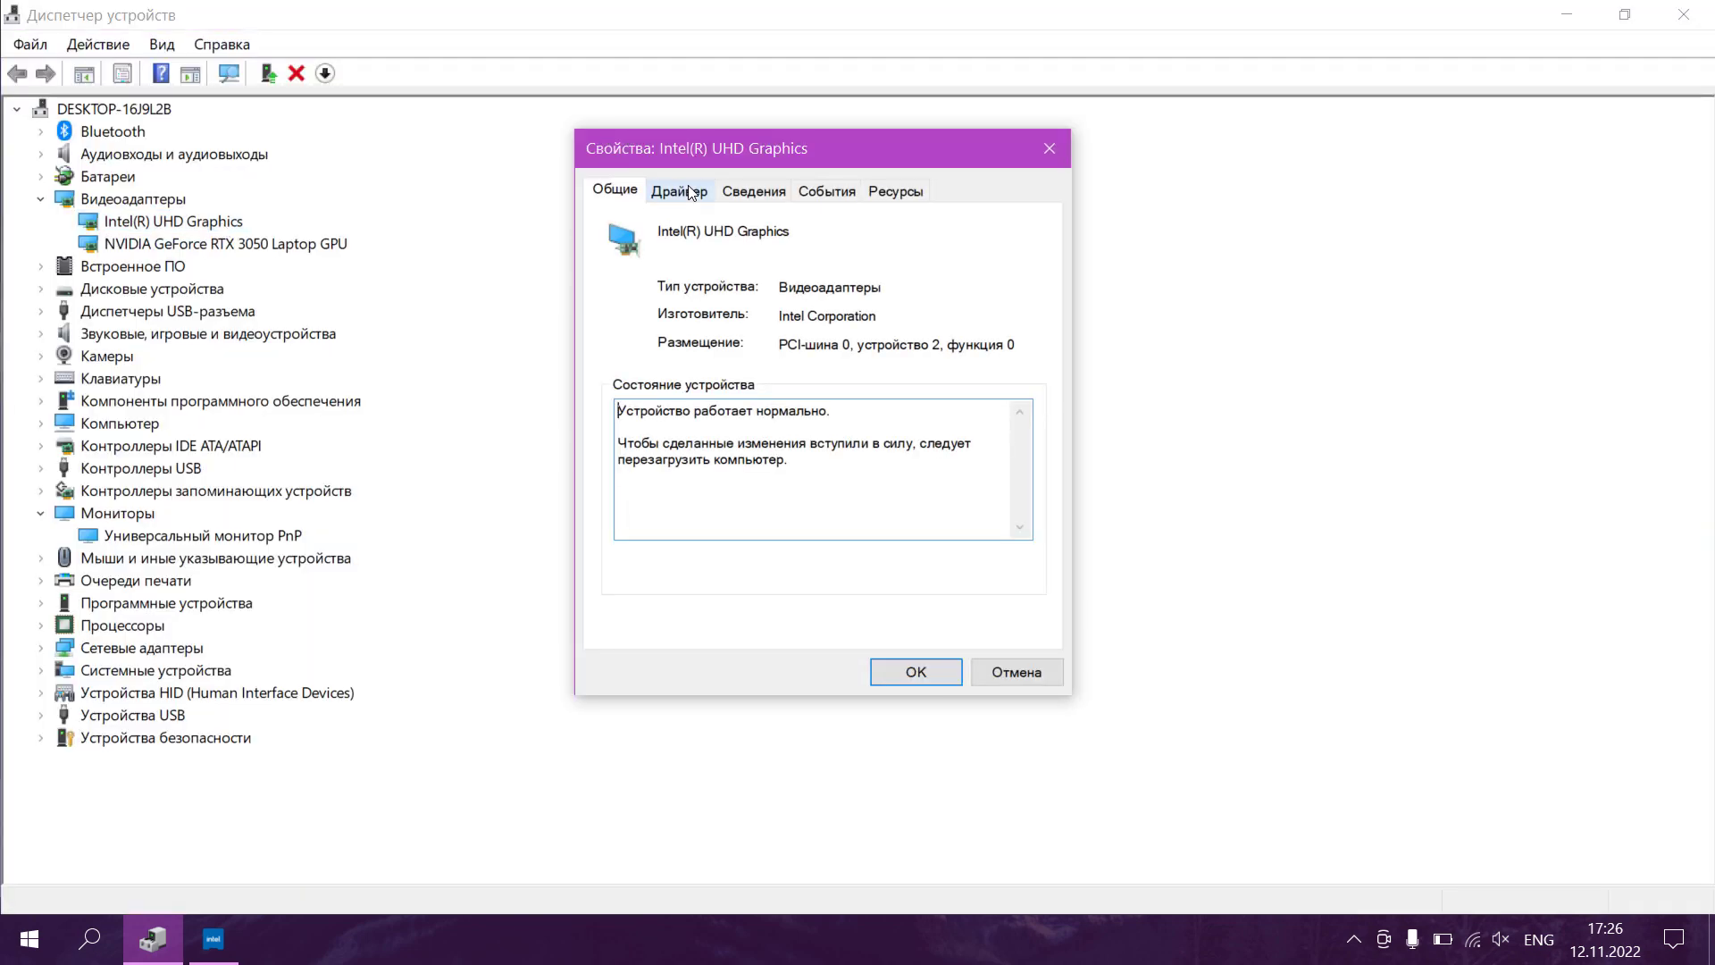
left_click(690, 192)
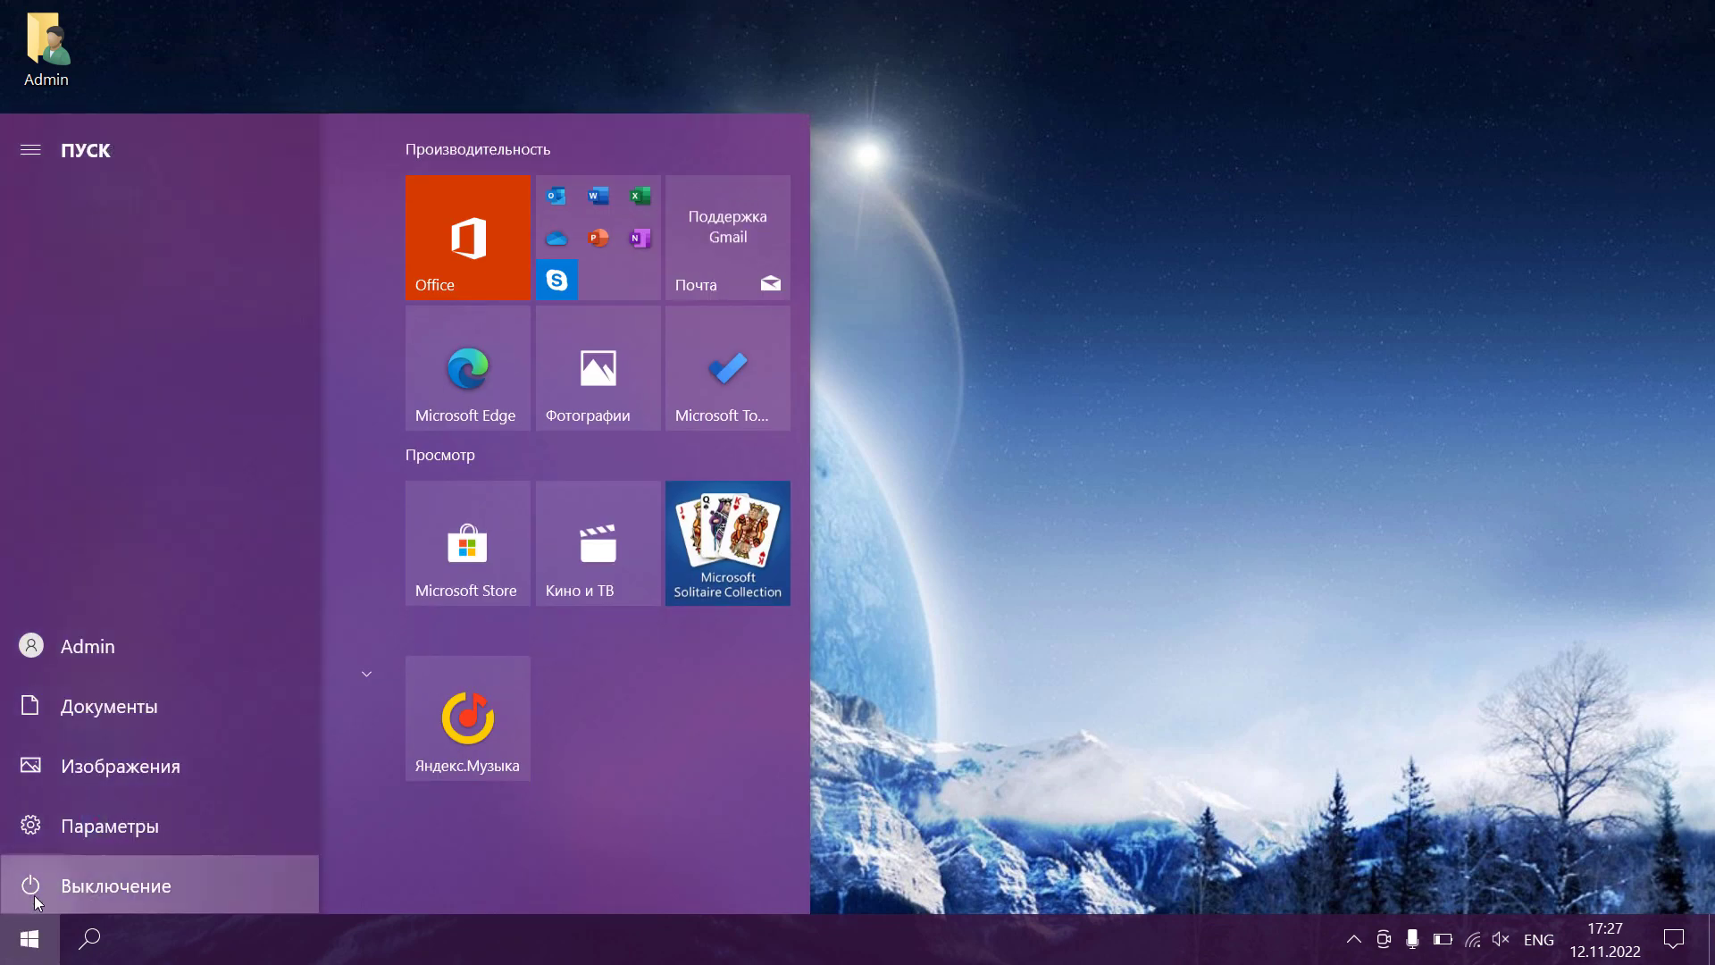
- Restart the computer to apply the new graphics driver
left_click(36, 886)
left_click(121, 836)
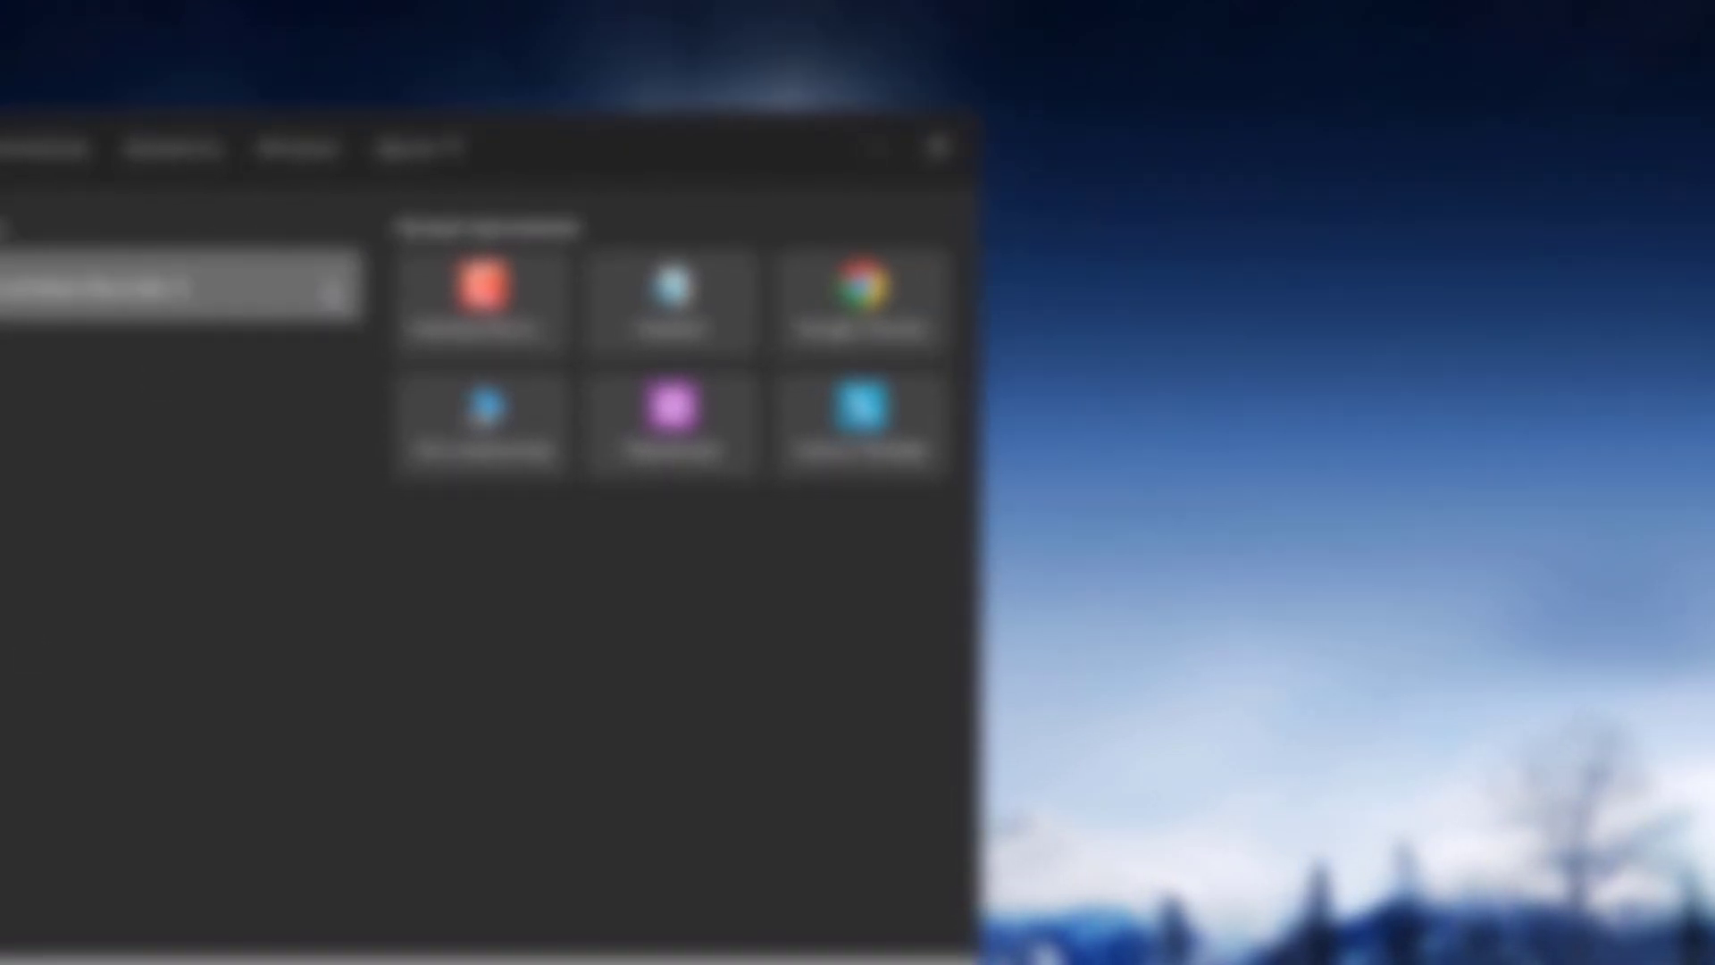
key("Escape")
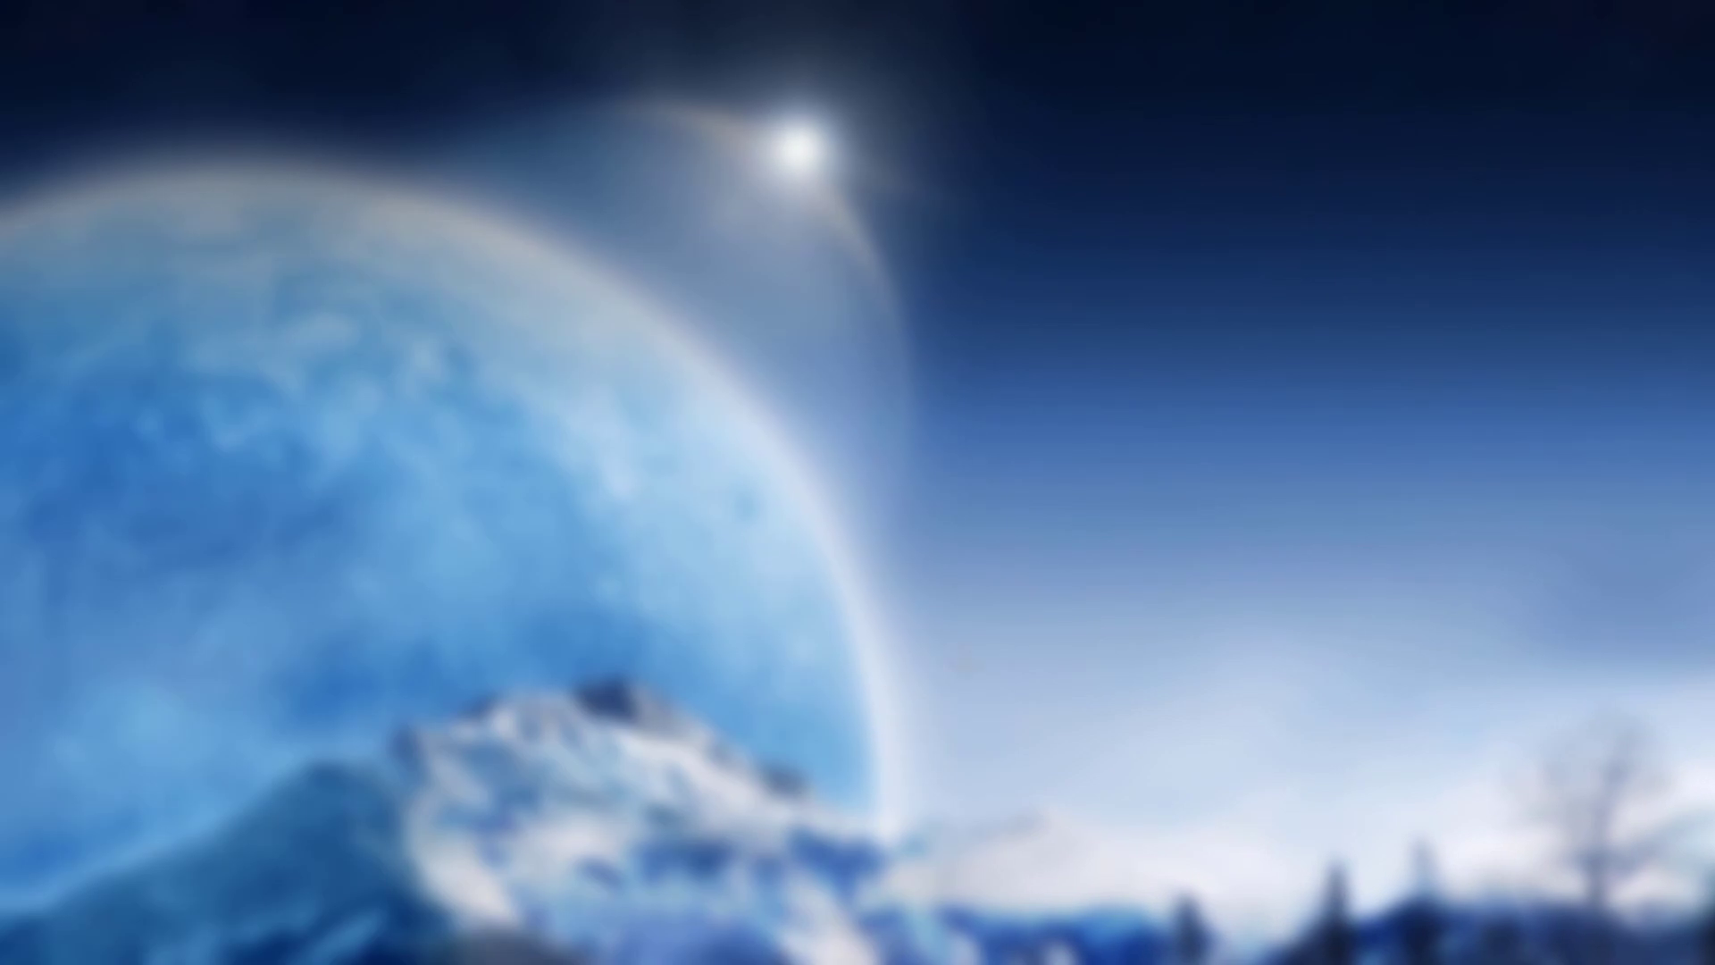
key("super")
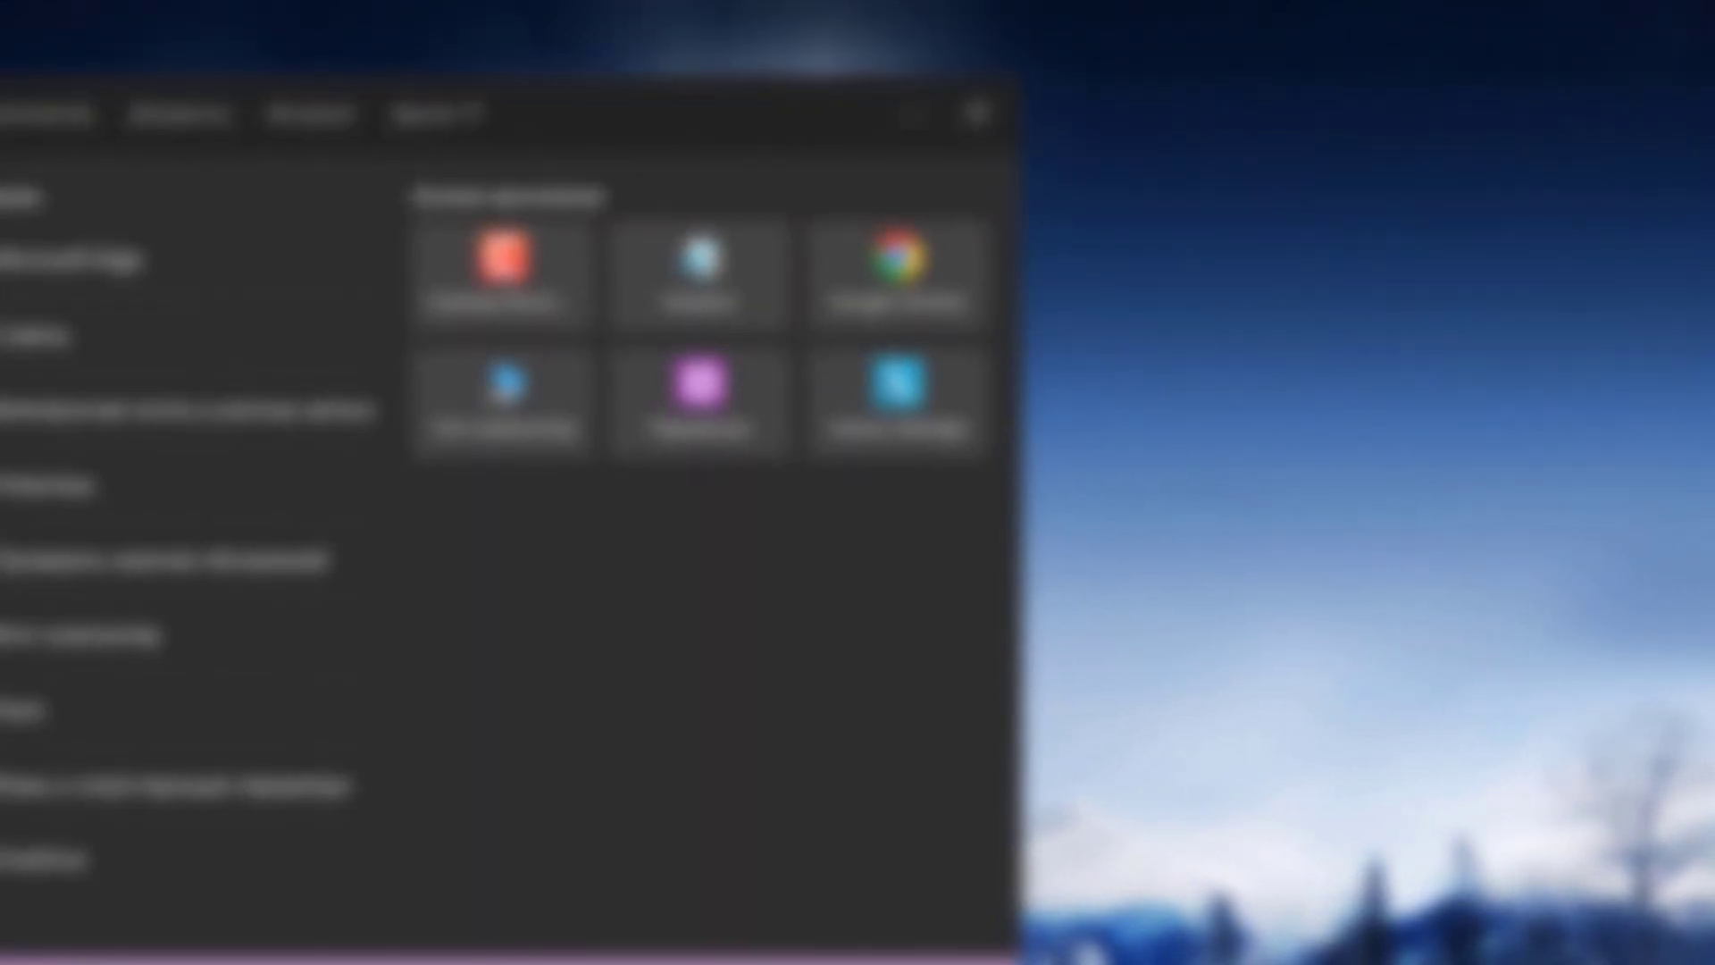
type("edge")
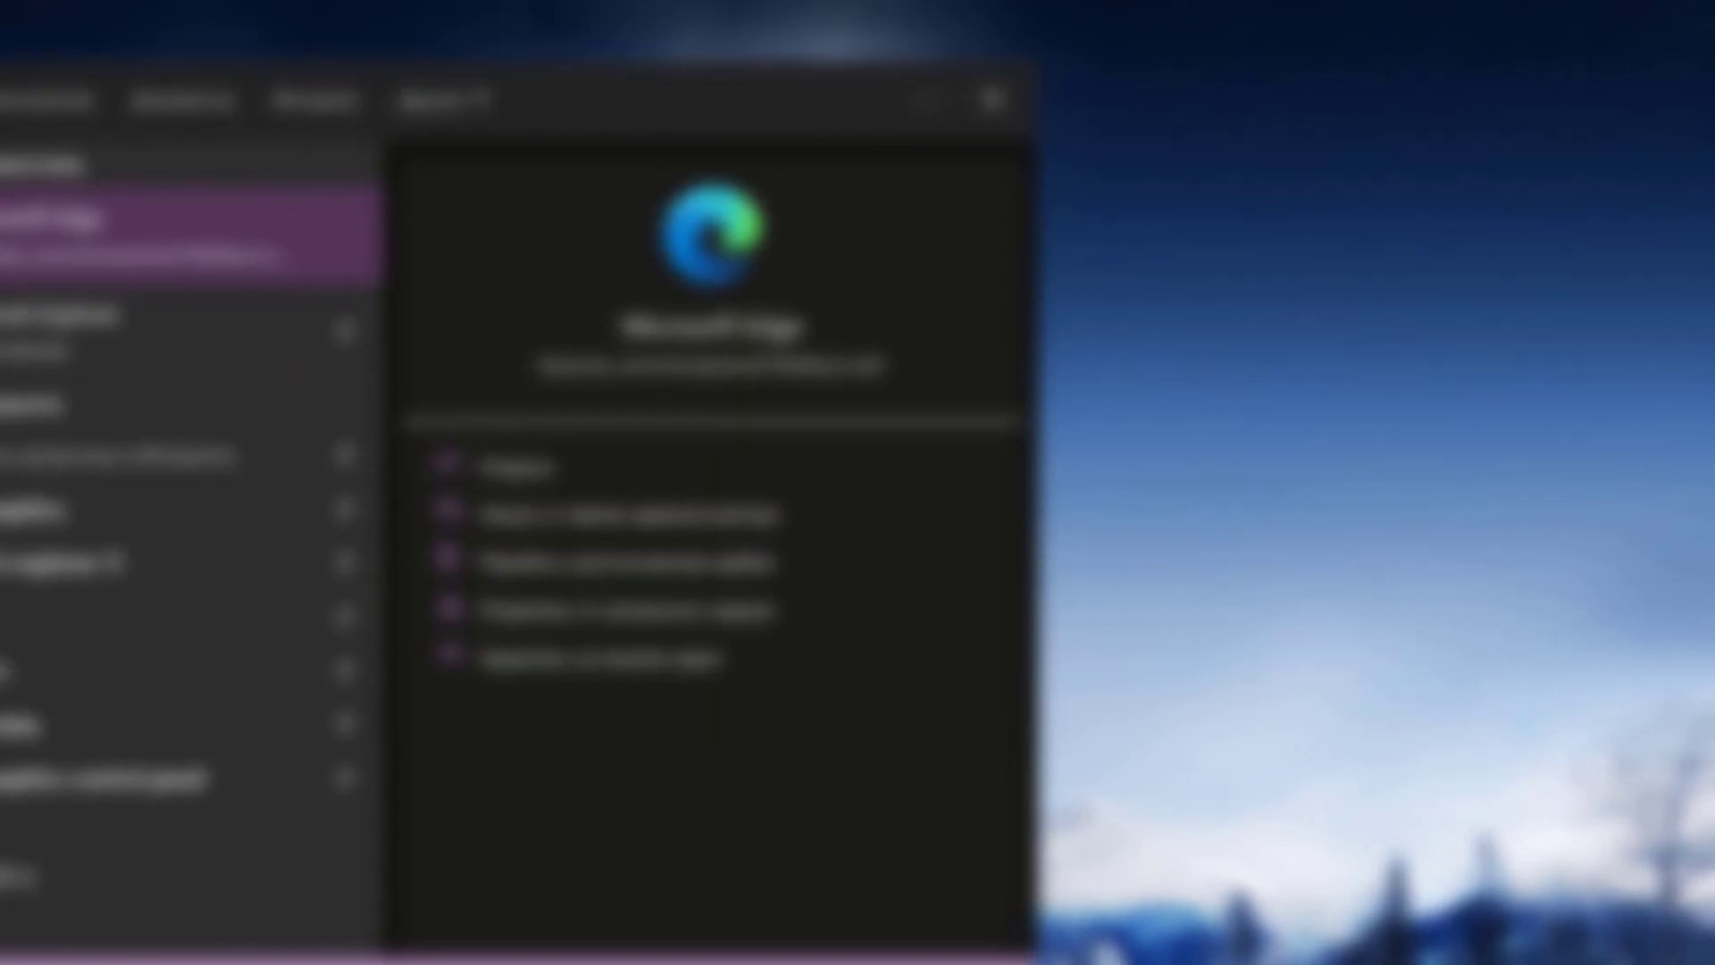
left_click(608, 657)
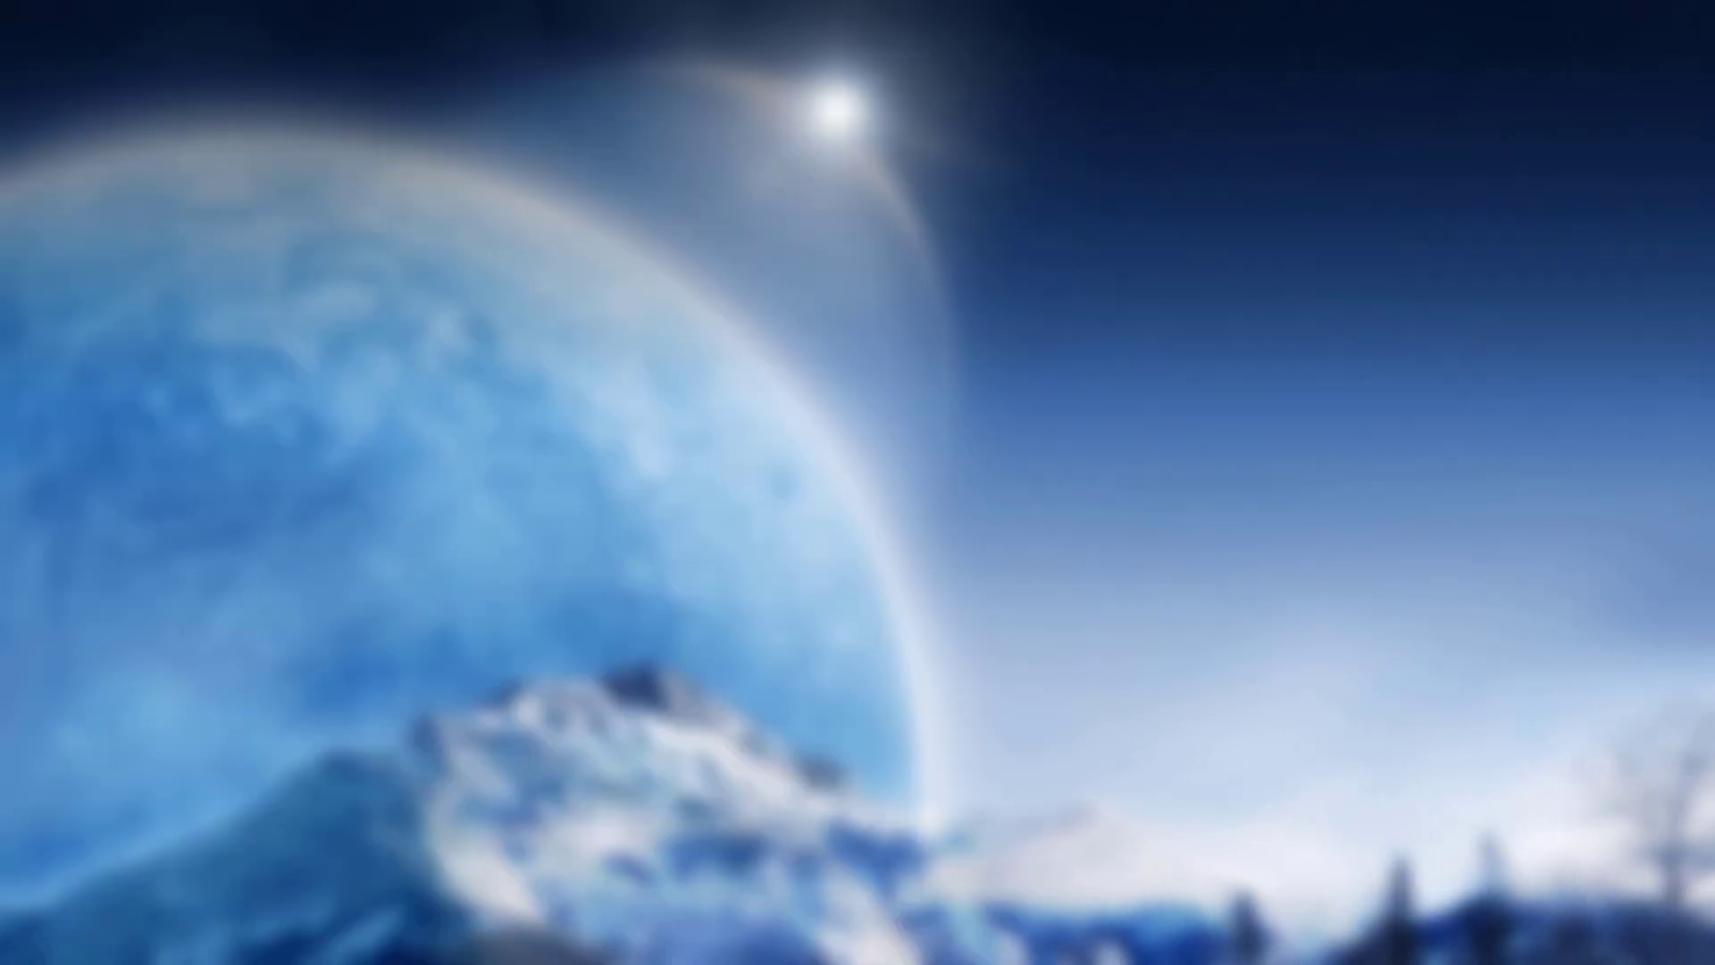